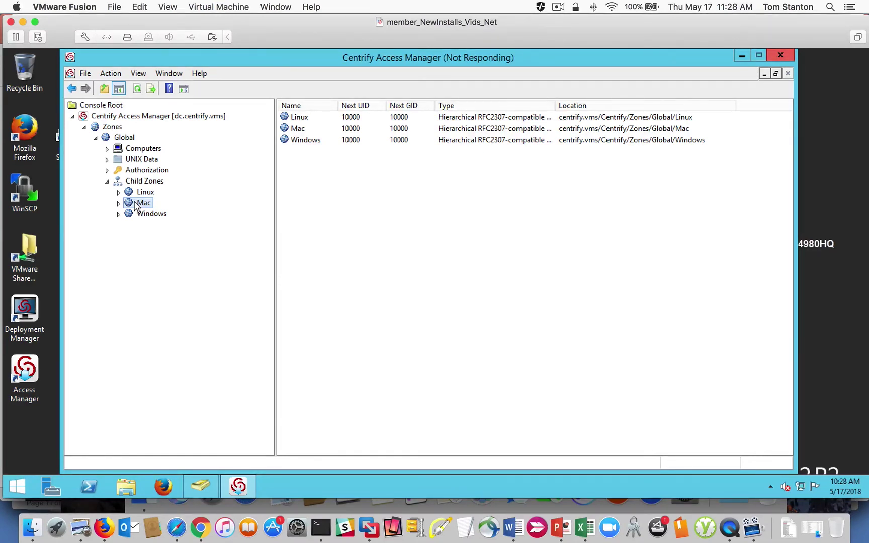
Step: Review the Mac zone's effective UNIX user rights and close the view
{"action": "right_click", "coordinate": [135, 205]}
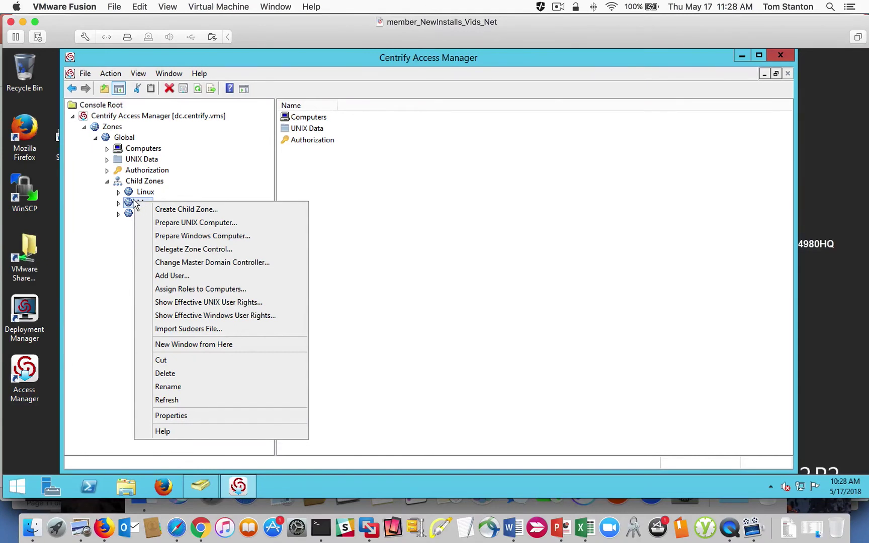
{"action": "left_click", "coordinate": [131, 201]}
{"action": "right_click", "coordinate": [139, 202]}
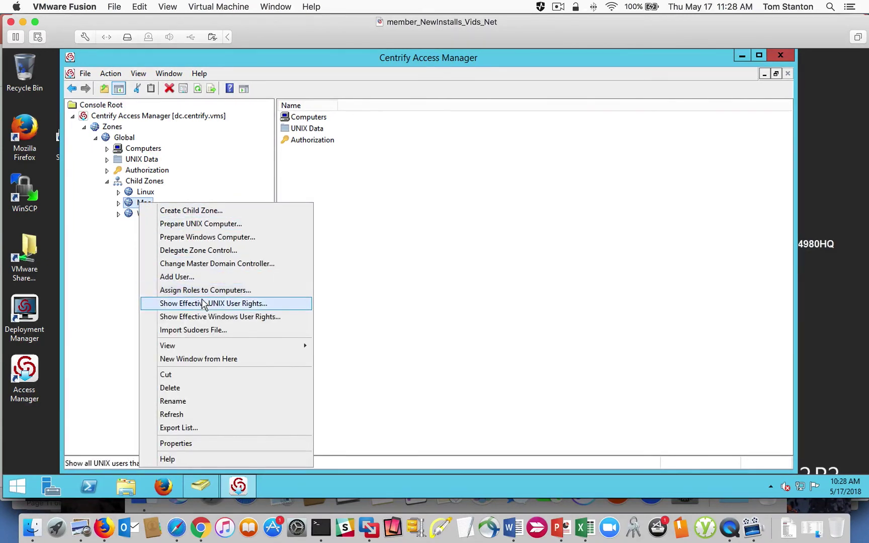
{"action": "left_click", "coordinate": [227, 303]}
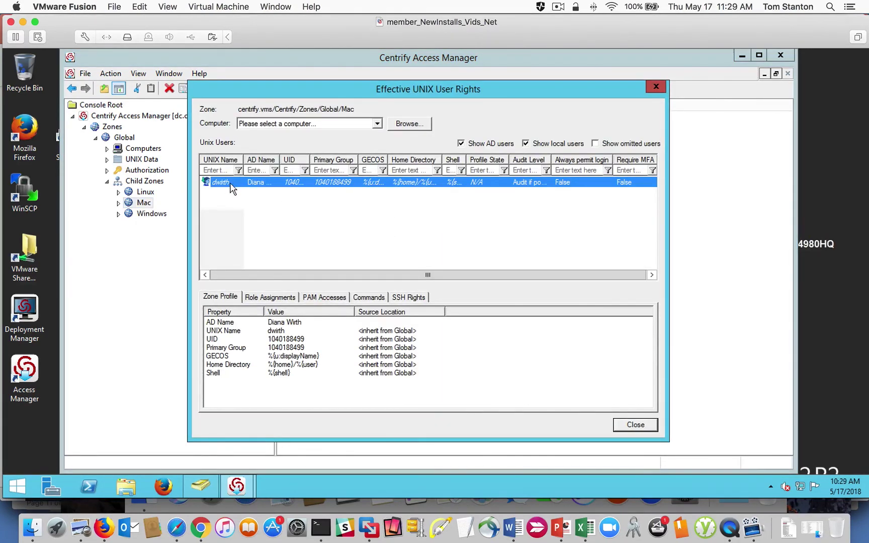
{"action": "left_click", "coordinate": [656, 87]}
Step: Confirm the Mac zone's Computers list is empty, then minimize Access Manager
{"action": "left_click", "coordinate": [118, 203]}
{"action": "left_click", "coordinate": [145, 216]}
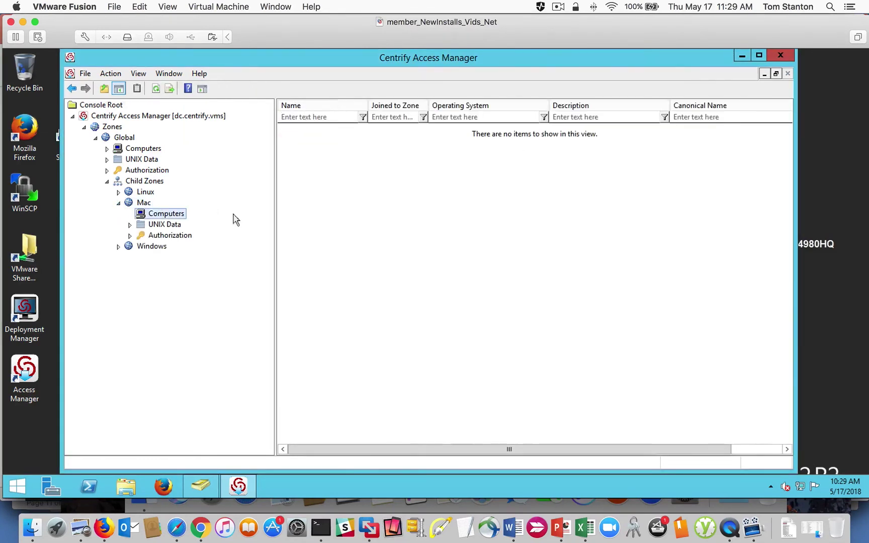
{"action": "left_click", "coordinate": [144, 203]}
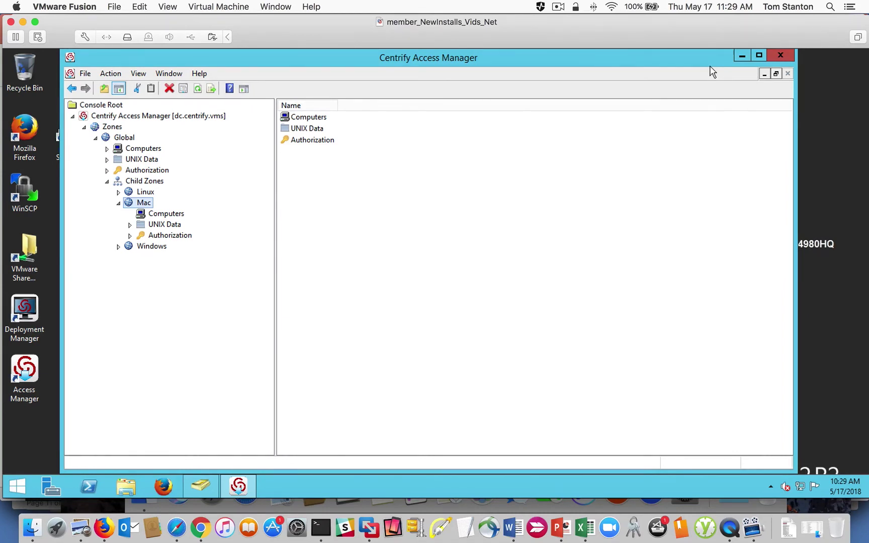
{"action": "left_click", "coordinate": [741, 57]}
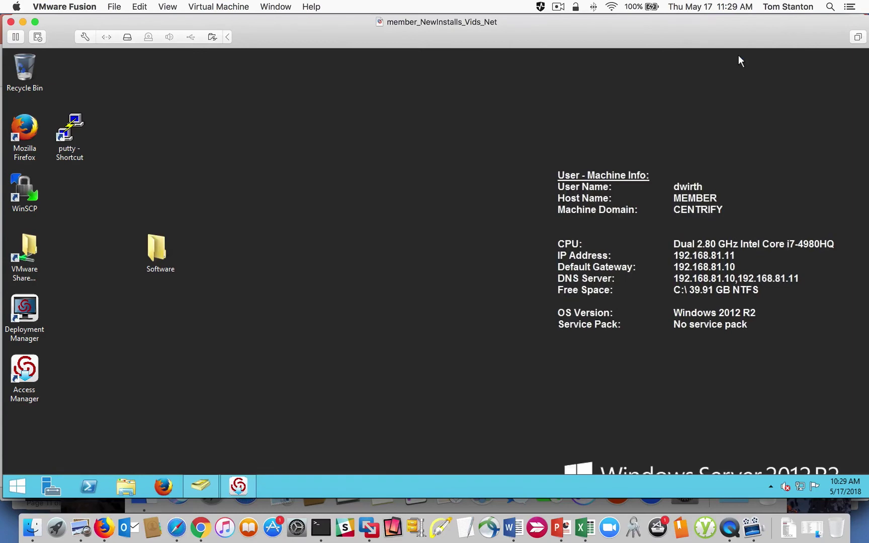
Step: Restore Active Directory Users and Computers and expand the Centrify container to show Audit, Licenses and Zones
{"action": "mouse_move", "coordinate": [202, 486]}
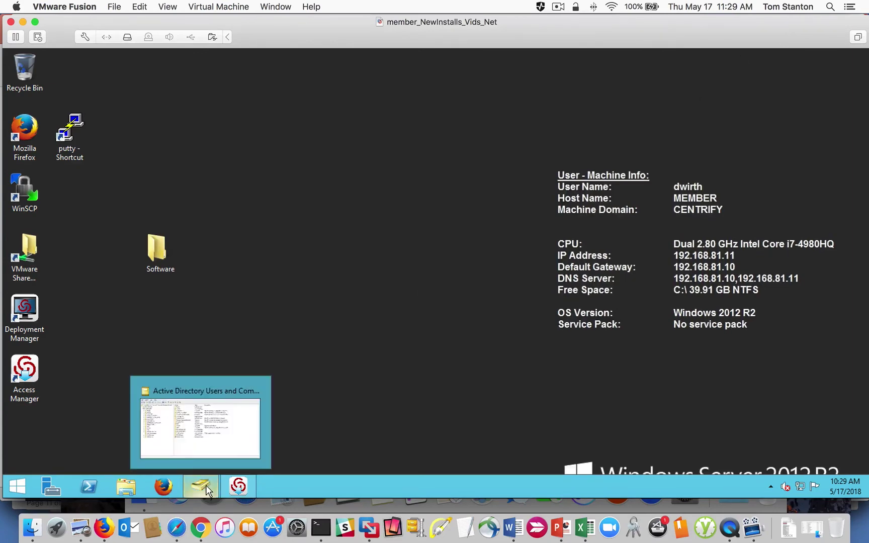
{"action": "left_click", "coordinate": [219, 443]}
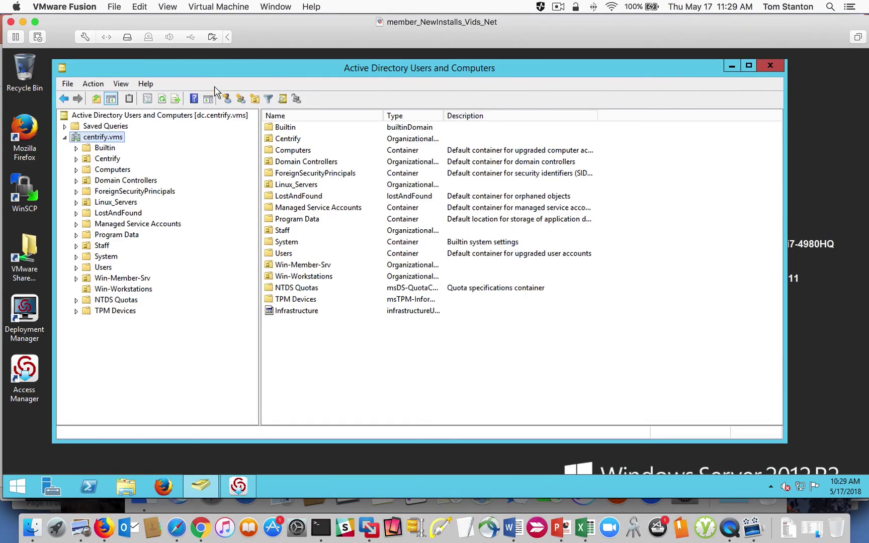
{"action": "left_click_drag", "start_coordinate": [186, 69], "coordinate": [204, 68]}
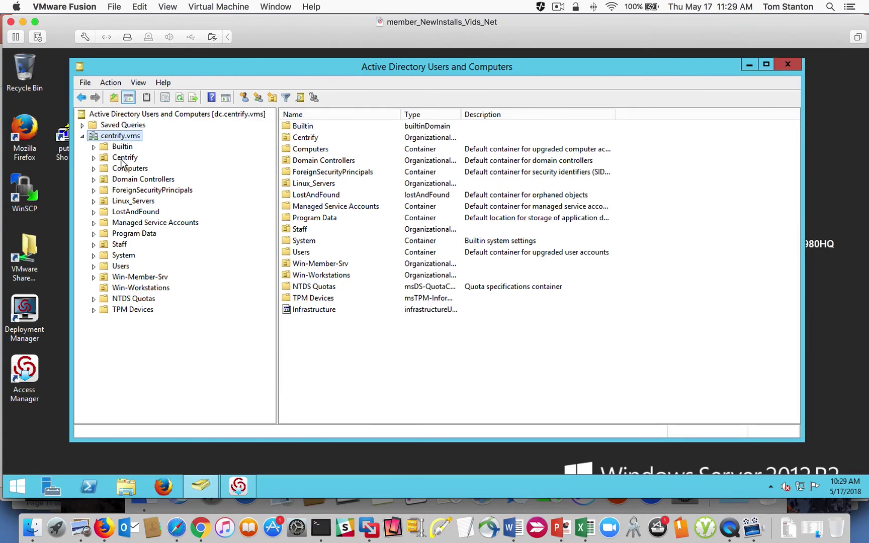
{"action": "left_click", "coordinate": [121, 159]}
{"action": "left_click", "coordinate": [94, 158]}
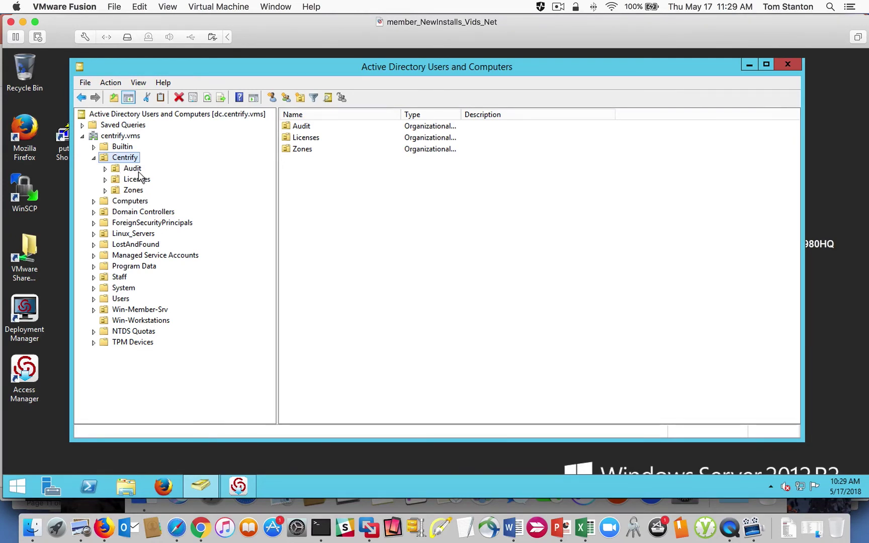
{"action": "right_click", "coordinate": [121, 137]}
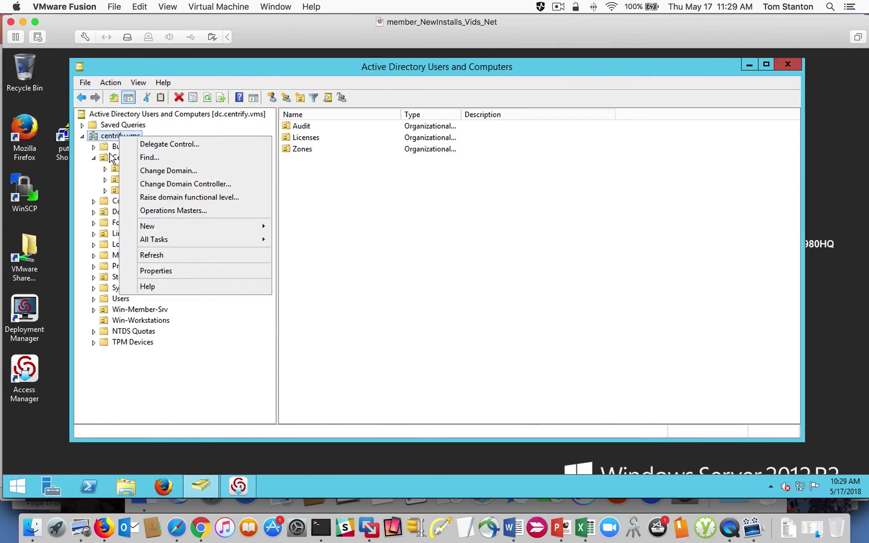
{"action": "left_click", "coordinate": [114, 157]}
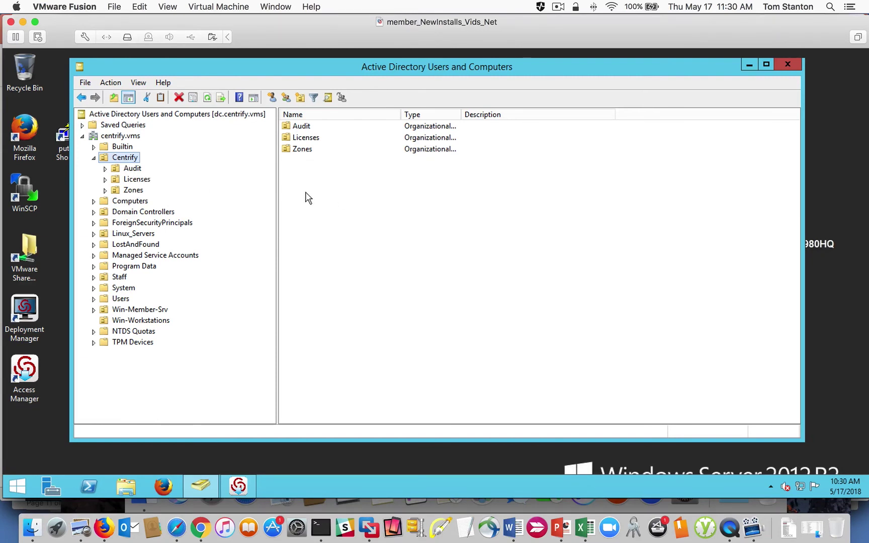
Step: Add the Mac_Desktops organizational unit under centrify.vms and refresh the domain tree
{"action": "right_click", "coordinate": [121, 136]}
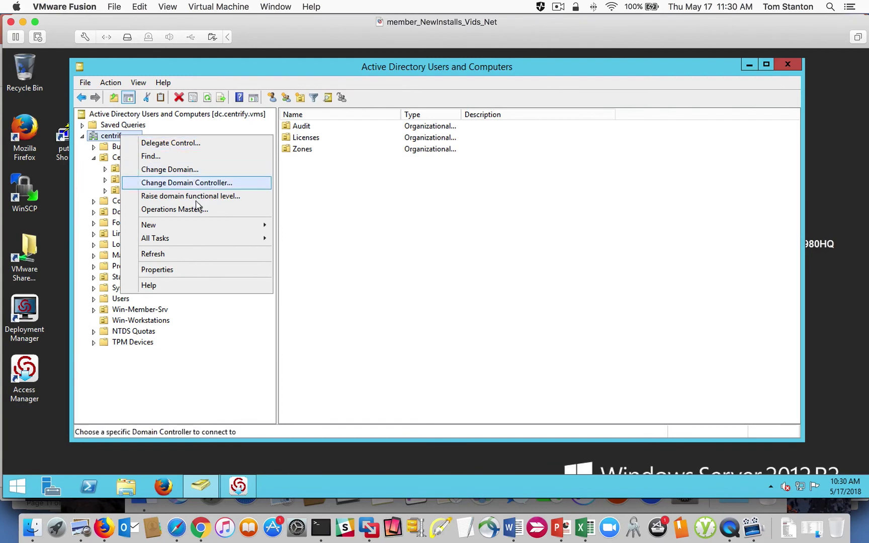
{"action": "mouse_move", "coordinate": [217, 227]}
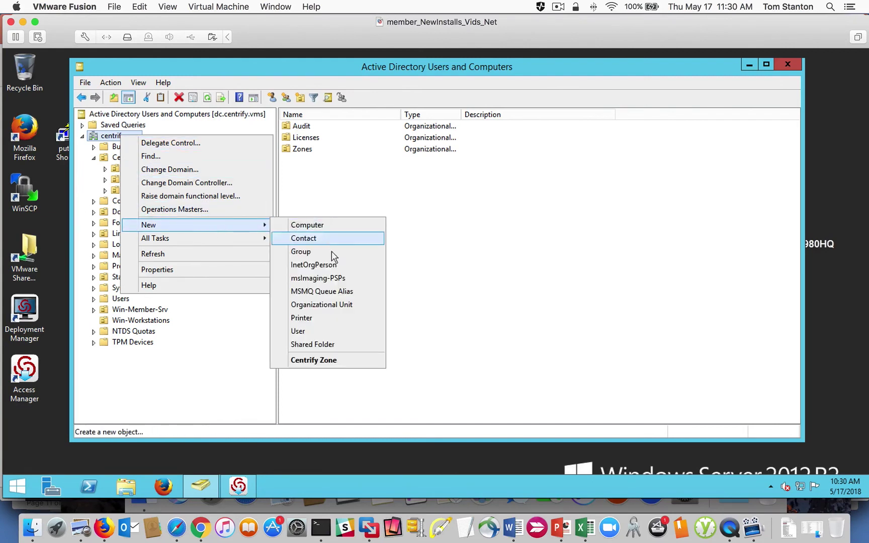
{"action": "left_click", "coordinate": [340, 305]}
{"action": "type", "text": "Mac"}
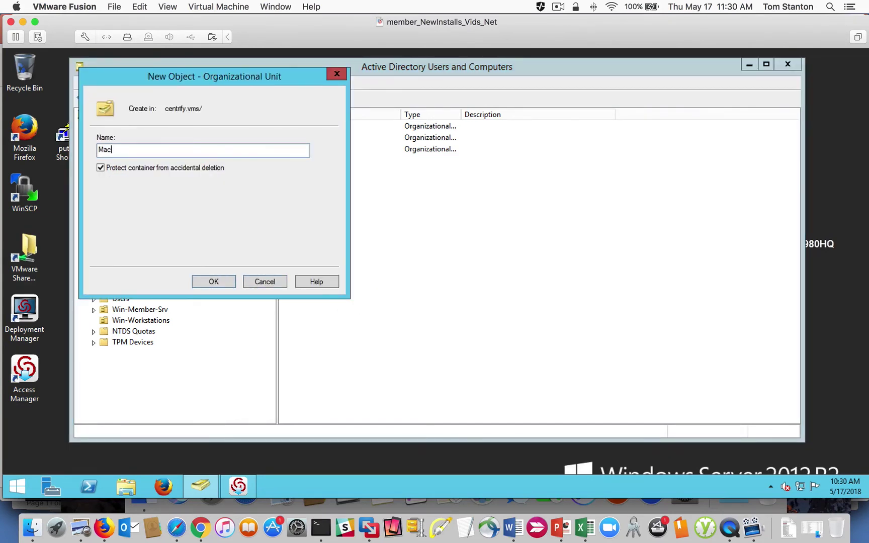
{"action": "type", "text": "_Desktops"}
{"action": "left_click", "coordinate": [215, 283]}
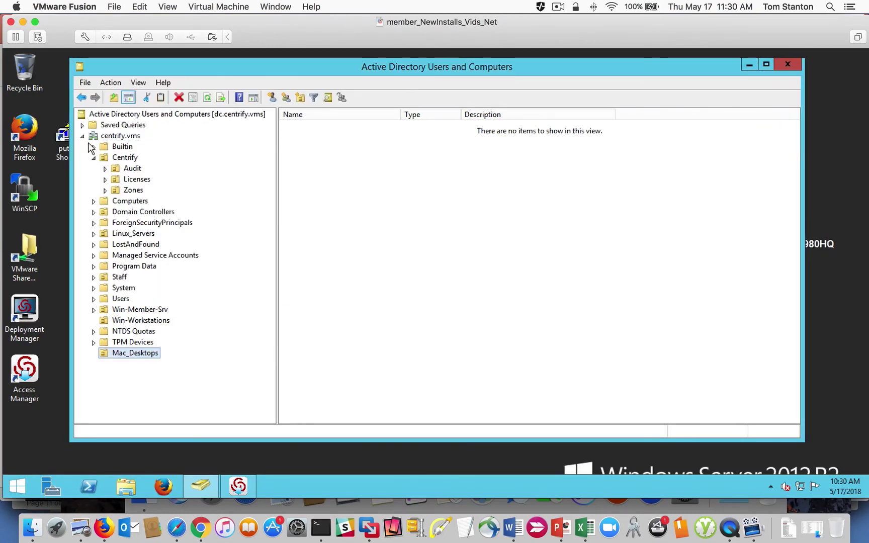
{"action": "right_click", "coordinate": [120, 138]}
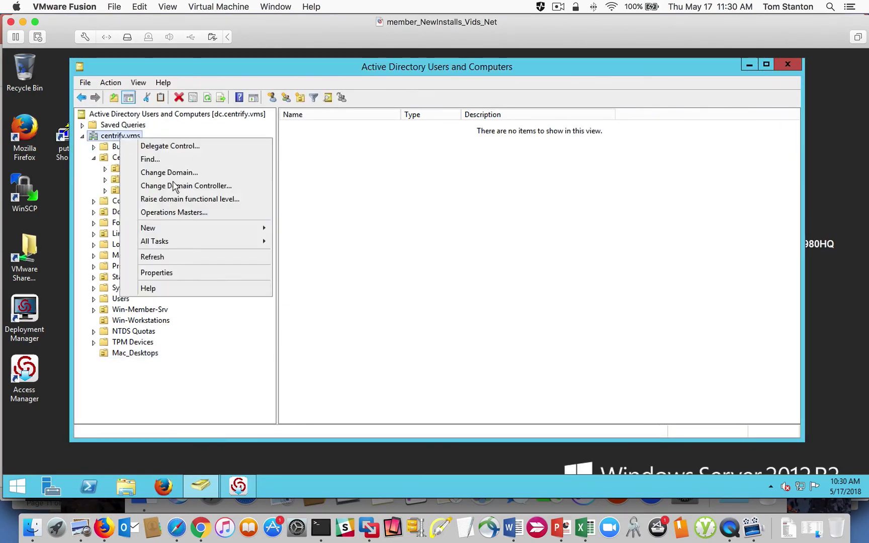
{"action": "left_click", "coordinate": [181, 260]}
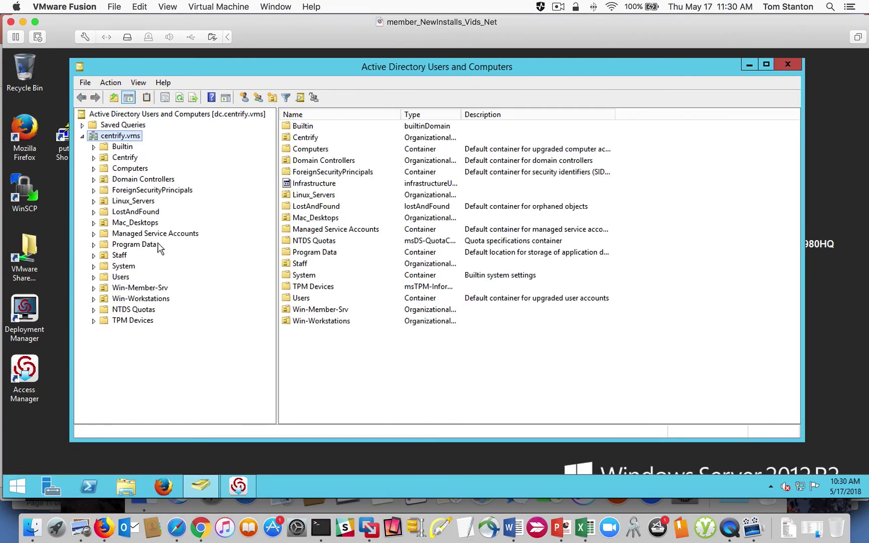
{"action": "left_click", "coordinate": [127, 224]}
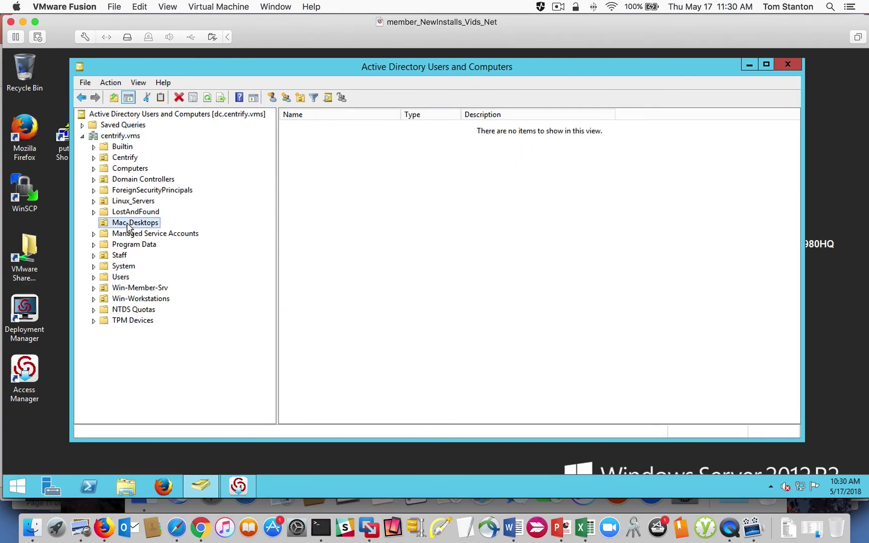
Step: Open the portal's Download Center in Firefox and scroll to the Centrify Infrastructure Services 2018 links
{"action": "left_click", "coordinate": [104, 527]}
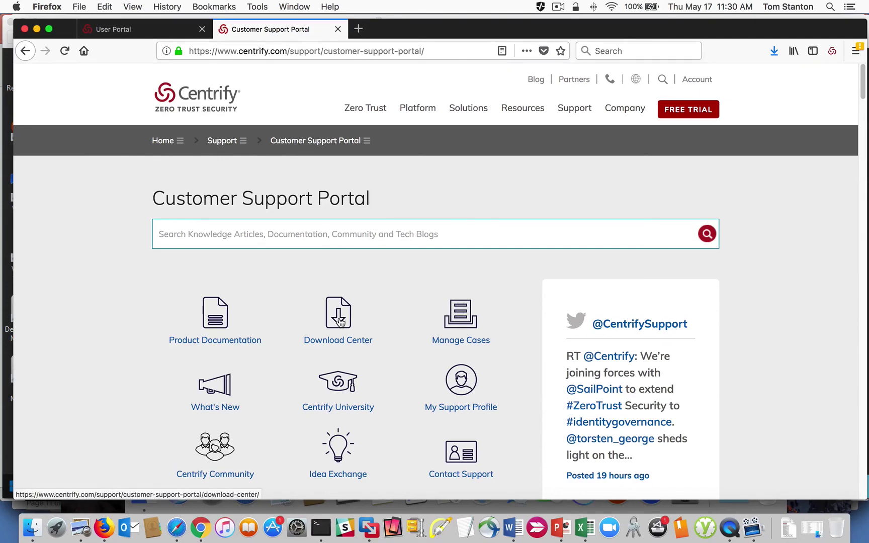
{"action": "left_click", "coordinate": [363, 315]}
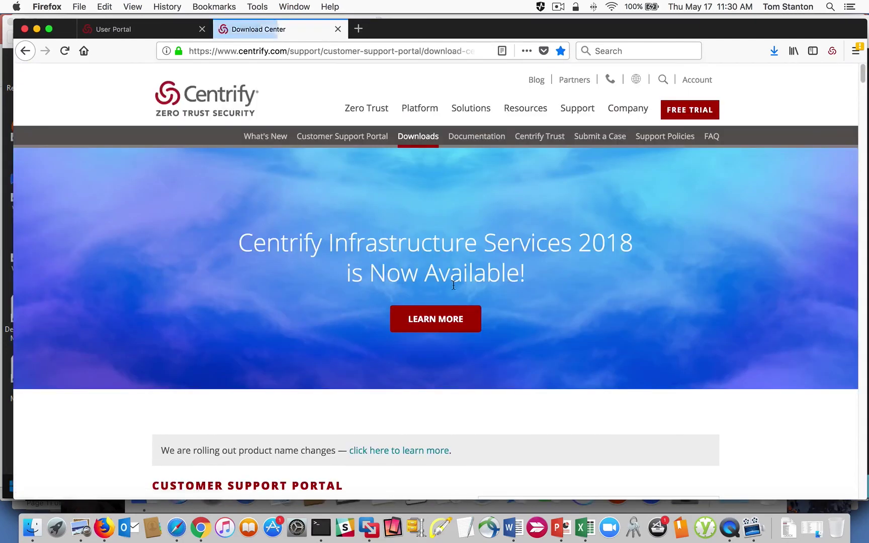
{"action": "scroll", "coordinate": [469, 309], "scroll_direction": "down", "scroll_amount": 3}
{"action": "scroll", "coordinate": [469, 312], "scroll_direction": "up", "scroll_amount": 3}
{"action": "scroll", "coordinate": [475, 347], "scroll_direction": "down", "scroll_amount": 6}
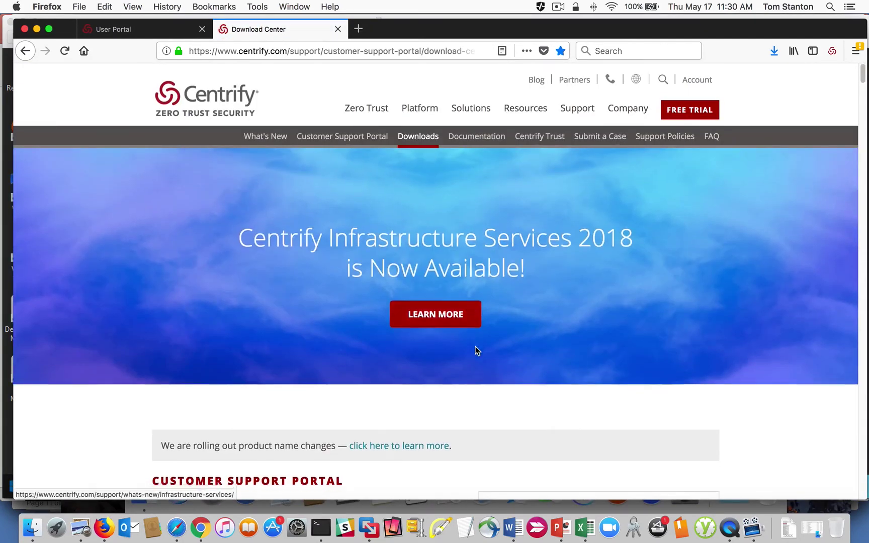
{"action": "scroll", "coordinate": [475, 348], "scroll_direction": "down", "scroll_amount": 10}
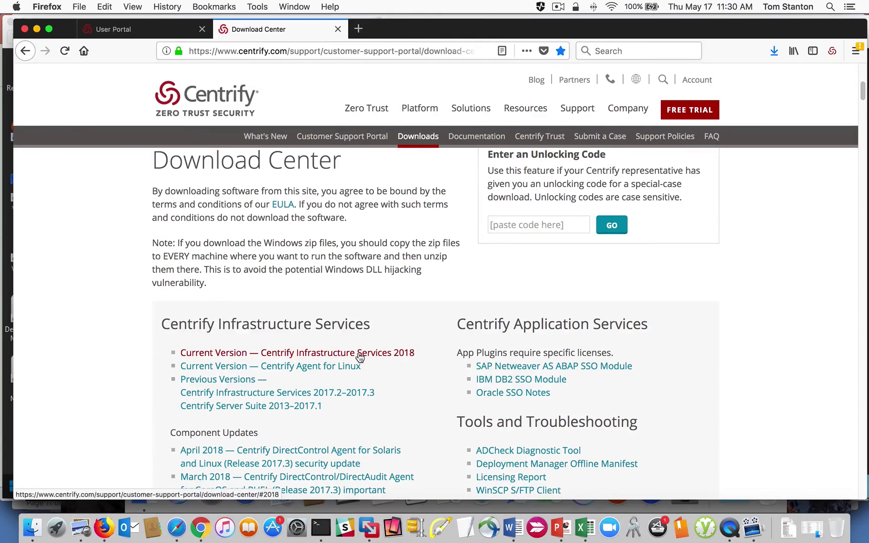
{"action": "scroll", "coordinate": [319, 342], "scroll_direction": "down", "scroll_amount": 1}
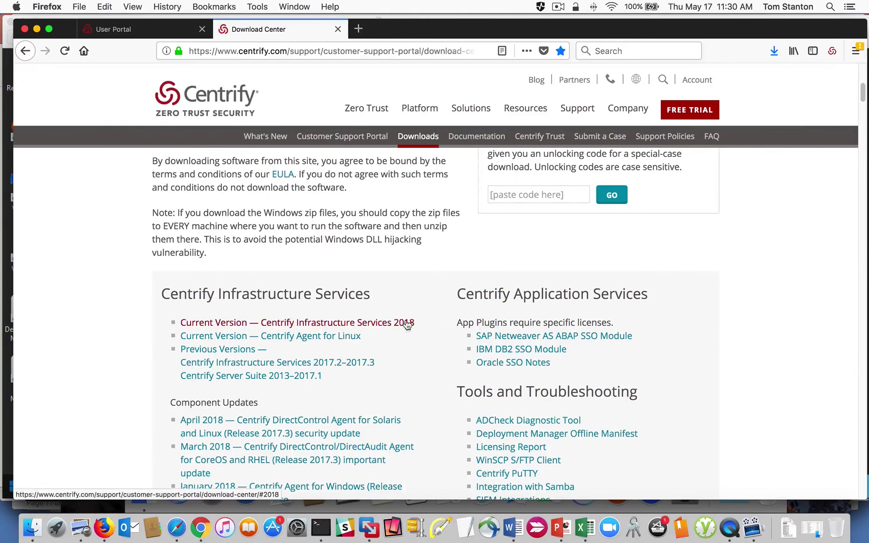
Step: Jump to the Infrastructure Services 2018 downloads and highlight the 64-bit Windows and Mac Console bundle names
{"action": "left_click", "coordinate": [363, 328]}
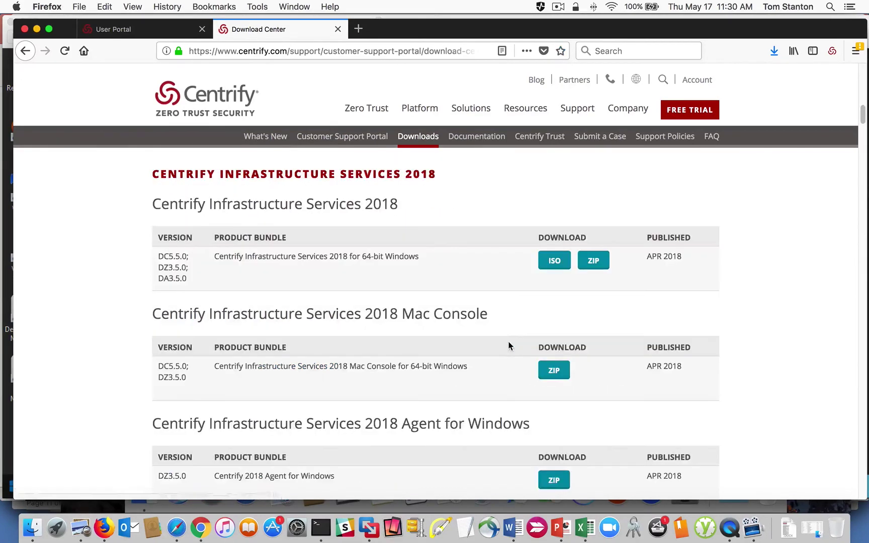
{"action": "left_click_drag", "start_coordinate": [416, 257], "coordinate": [226, 259]}
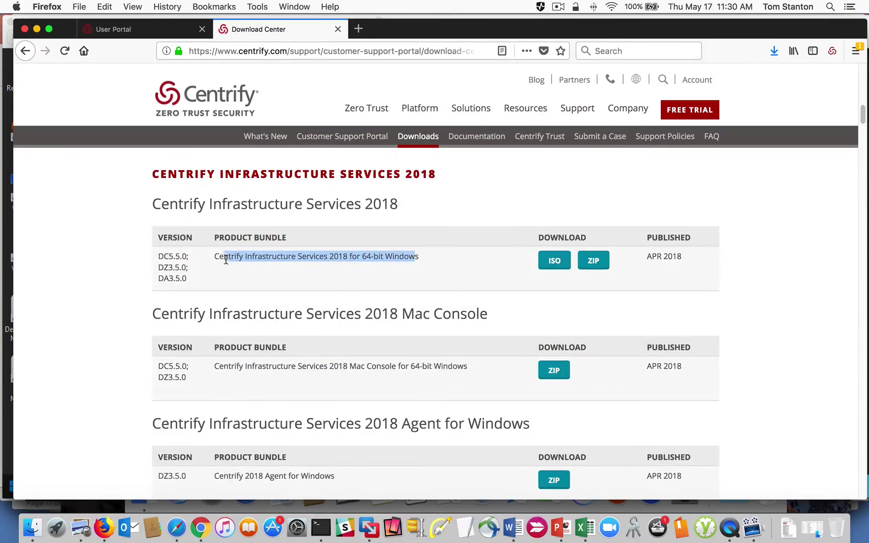
{"action": "scroll", "coordinate": [347, 266], "scroll_direction": "down", "scroll_amount": 5}
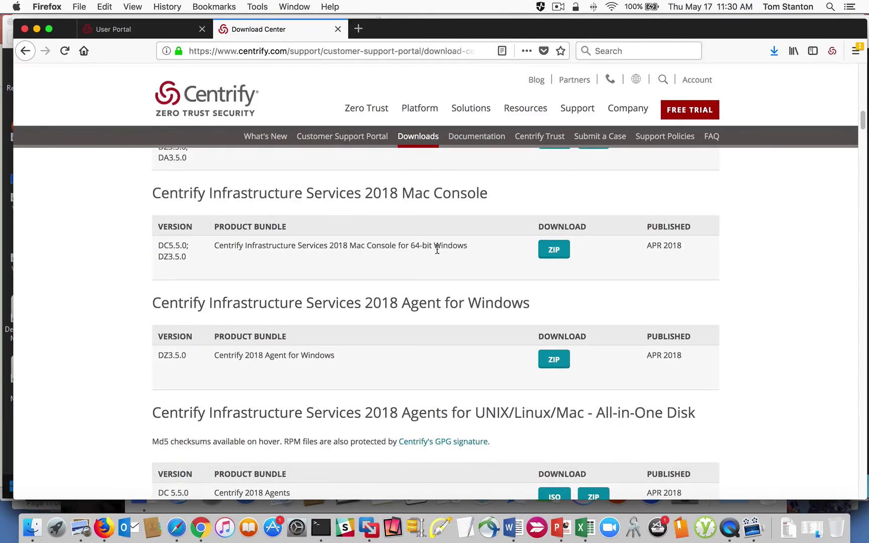
{"action": "left_click_drag", "start_coordinate": [463, 246], "coordinate": [271, 262]}
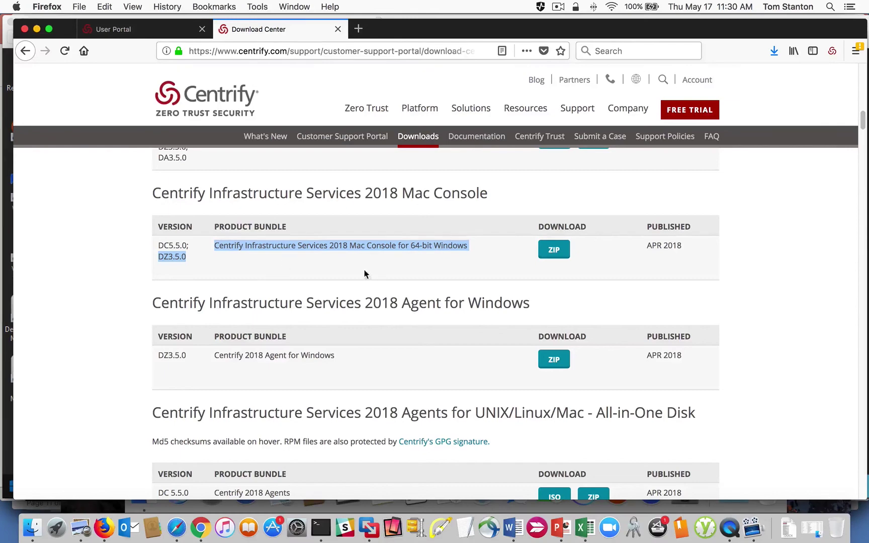
{"action": "left_click", "coordinate": [359, 257]}
{"action": "left_click_drag", "start_coordinate": [466, 245], "coordinate": [246, 246]}
{"action": "scroll", "coordinate": [312, 262], "scroll_direction": "up", "scroll_amount": 7}
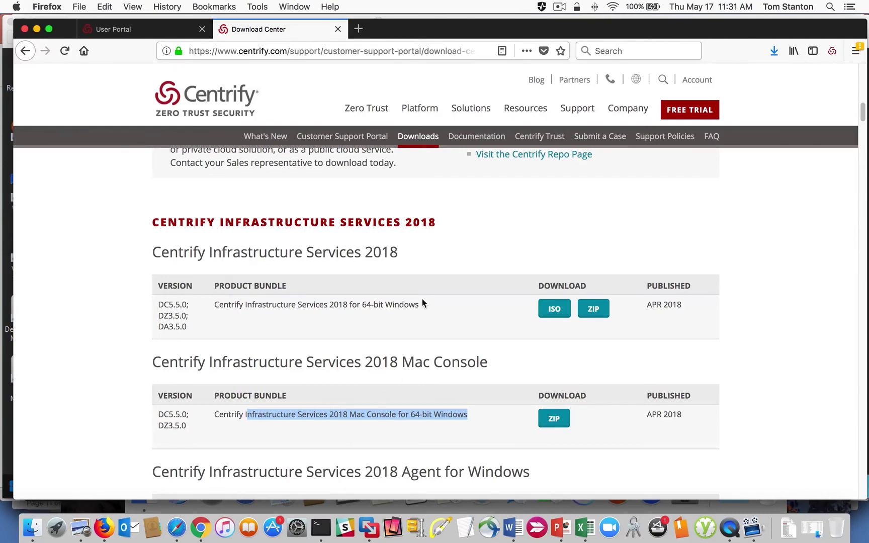
{"action": "left_click_drag", "start_coordinate": [423, 303], "coordinate": [220, 305]}
{"action": "scroll", "coordinate": [412, 332], "scroll_direction": "down", "scroll_amount": 4}
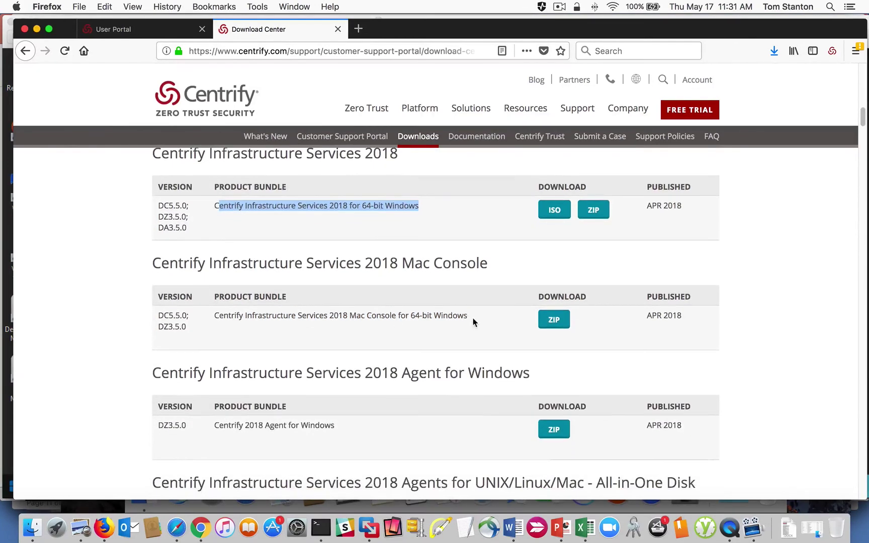
{"action": "left_click_drag", "start_coordinate": [473, 318], "coordinate": [214, 316]}
Step: Scroll down to the Centrify 2018 Agent for Mac 10.11, 10.12, 10.13 row
{"action": "scroll", "coordinate": [269, 313], "scroll_direction": "down", "scroll_amount": 2}
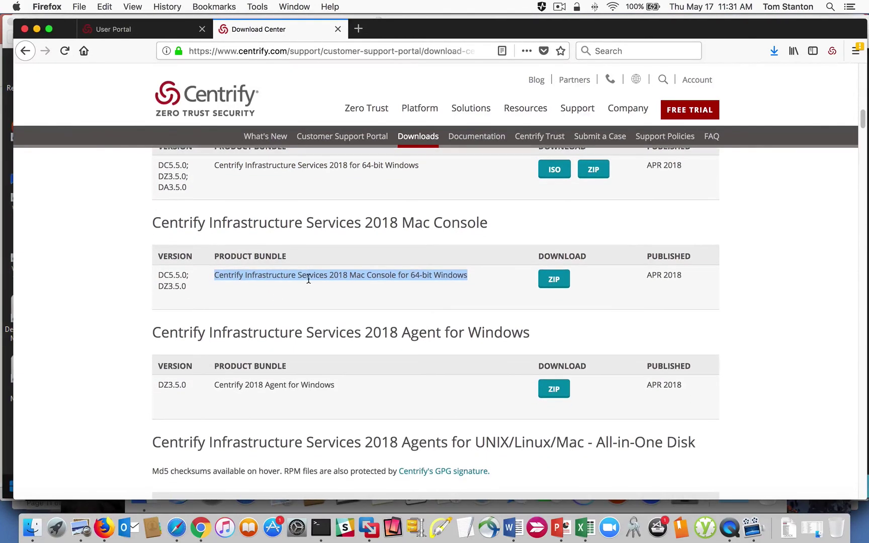
{"action": "scroll", "coordinate": [350, 278], "scroll_direction": "up", "scroll_amount": 3}
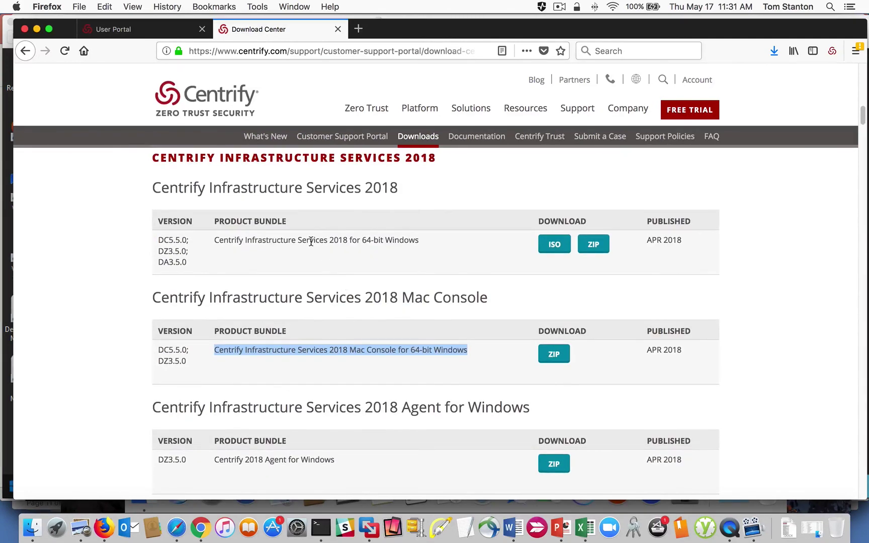
{"action": "scroll", "coordinate": [369, 301], "scroll_direction": "down", "scroll_amount": 8}
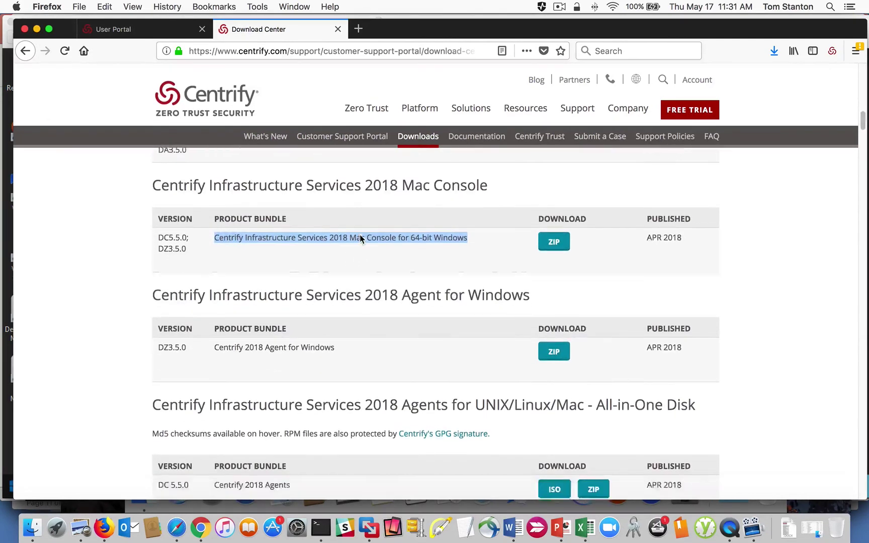
{"action": "scroll", "coordinate": [332, 247], "scroll_direction": "down", "scroll_amount": 1}
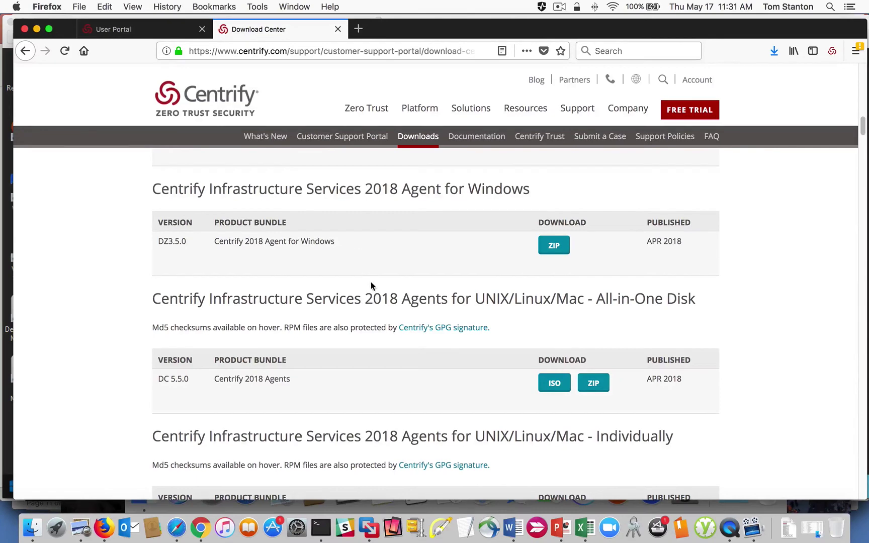
{"action": "scroll", "coordinate": [371, 282], "scroll_direction": "down", "scroll_amount": 3}
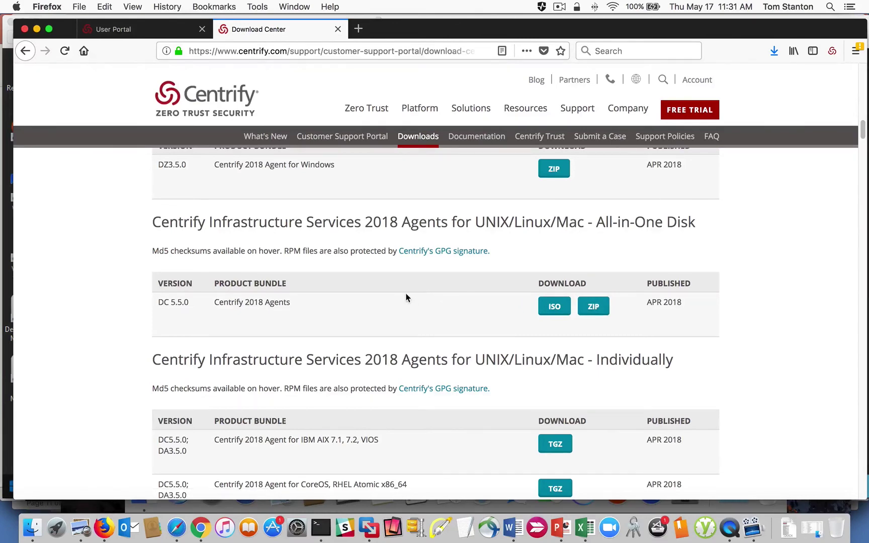
{"action": "scroll", "coordinate": [403, 295], "scroll_direction": "down", "scroll_amount": 10}
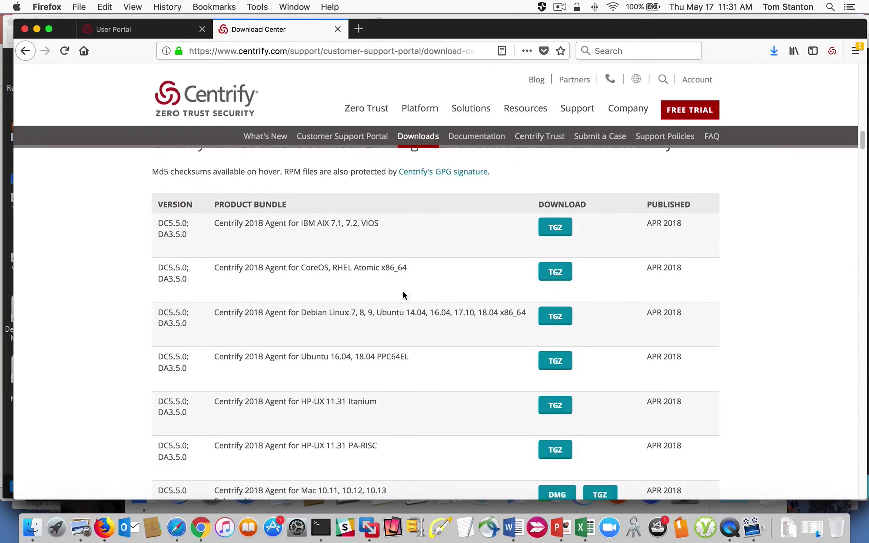
{"action": "scroll", "coordinate": [332, 262], "scroll_direction": "down", "scroll_amount": 3}
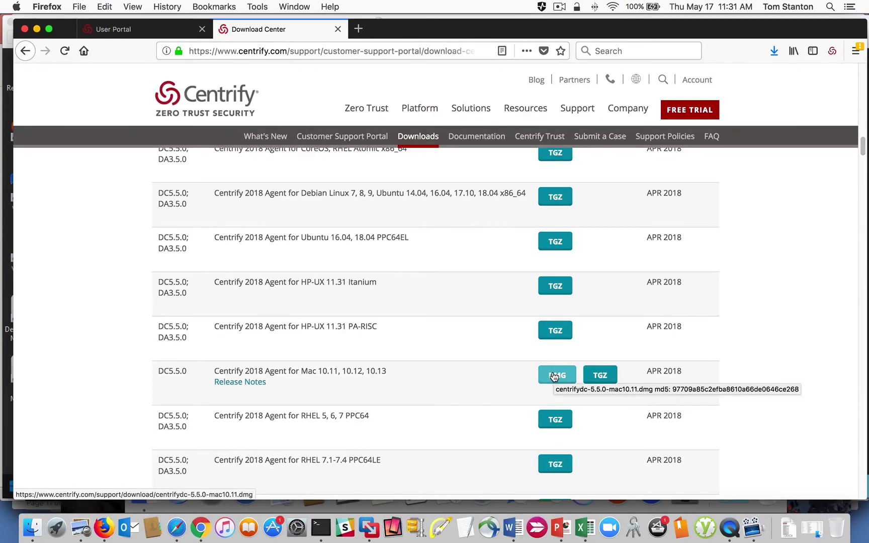
{"action": "scroll", "coordinate": [554, 377], "scroll_direction": "down", "scroll_amount": 1}
Step: Accept the EULA for the centrifydc-5.5.0-mac10.11.dmg download and go back to the Download Center tab
{"action": "left_click", "coordinate": [554, 376]}
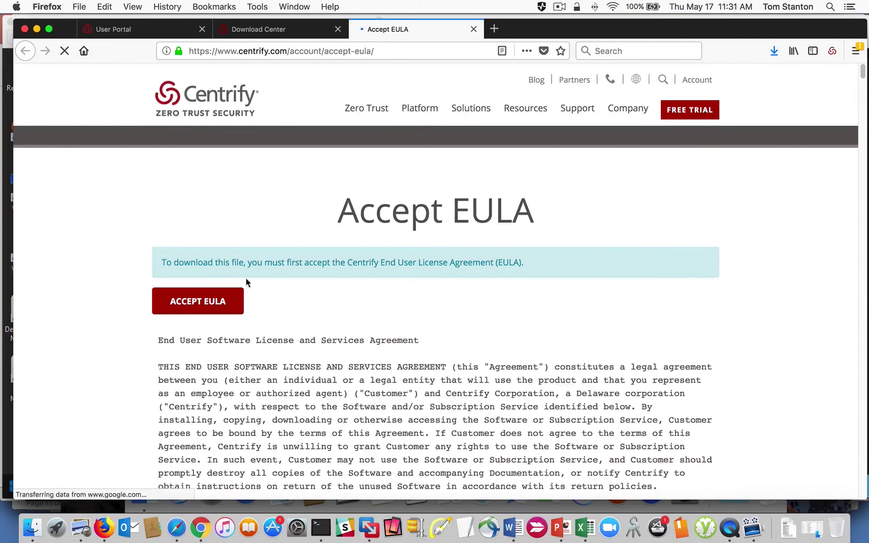
{"action": "left_click", "coordinate": [198, 301]}
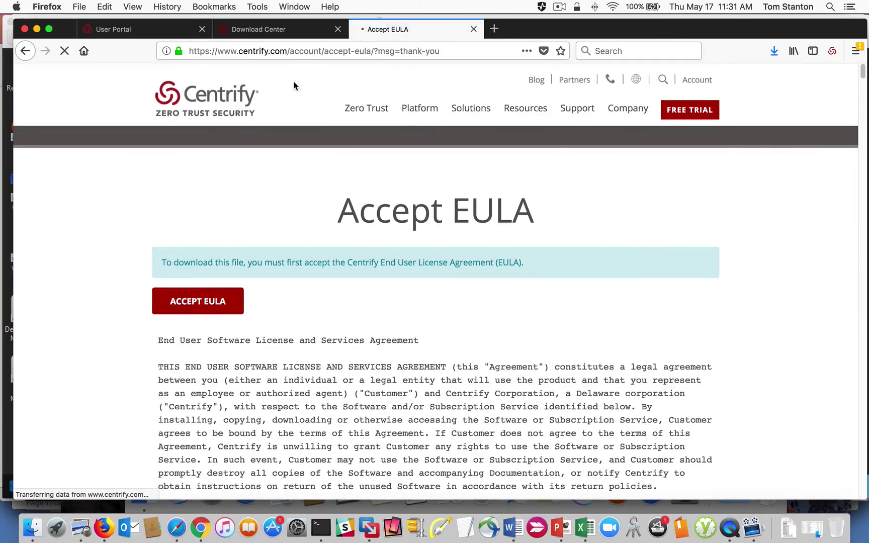
{"action": "left_click", "coordinate": [286, 30]}
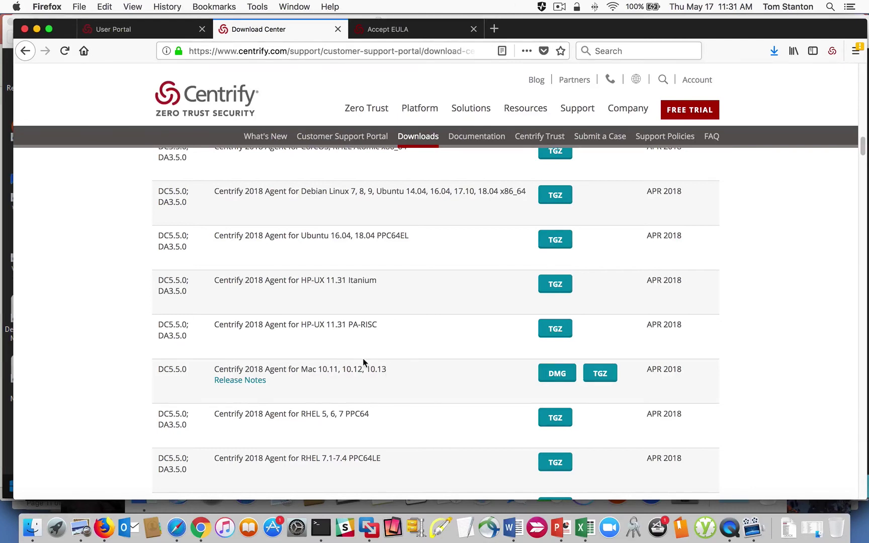
{"action": "left_click_drag", "start_coordinate": [321, 370], "coordinate": [337, 372]}
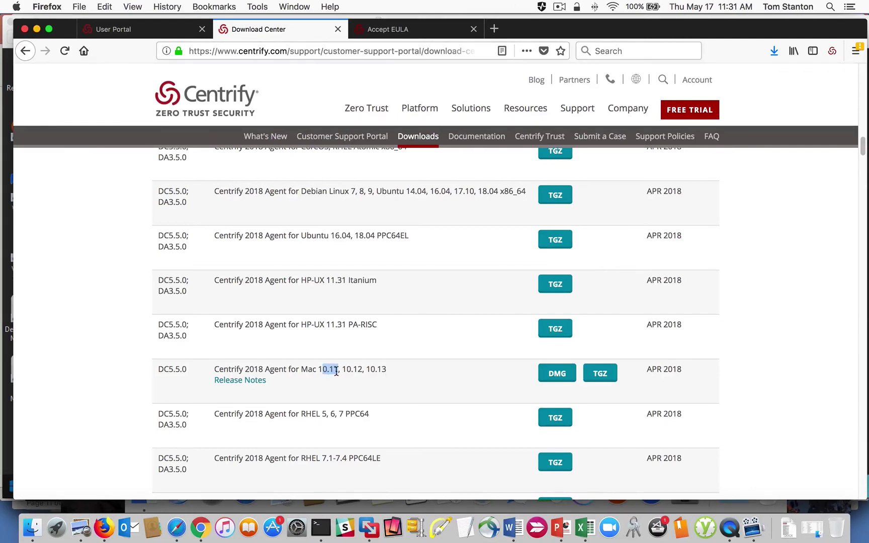
{"action": "left_click", "coordinate": [339, 374]}
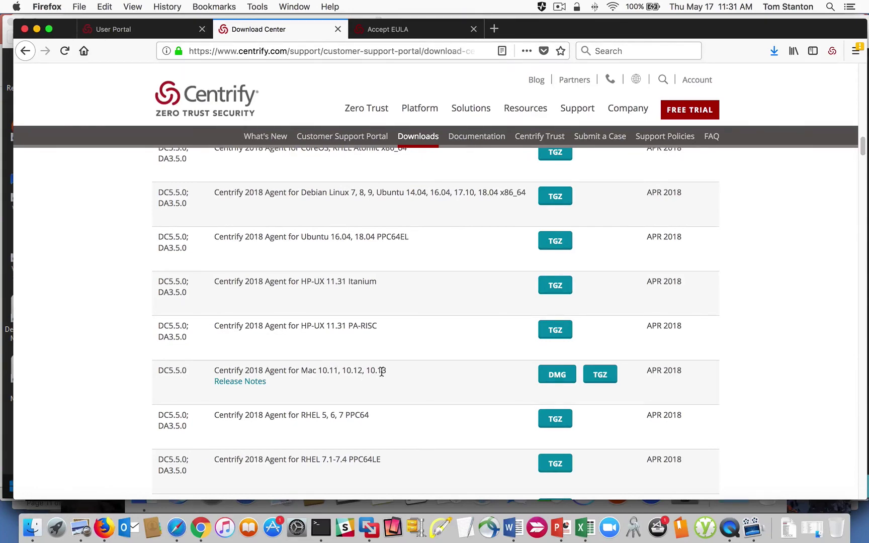
Step: Switch to the MacLab3 VM in VMware Fusion and rearrange the DirectControl installer and Tmp windows
{"action": "left_click", "coordinate": [370, 532]}
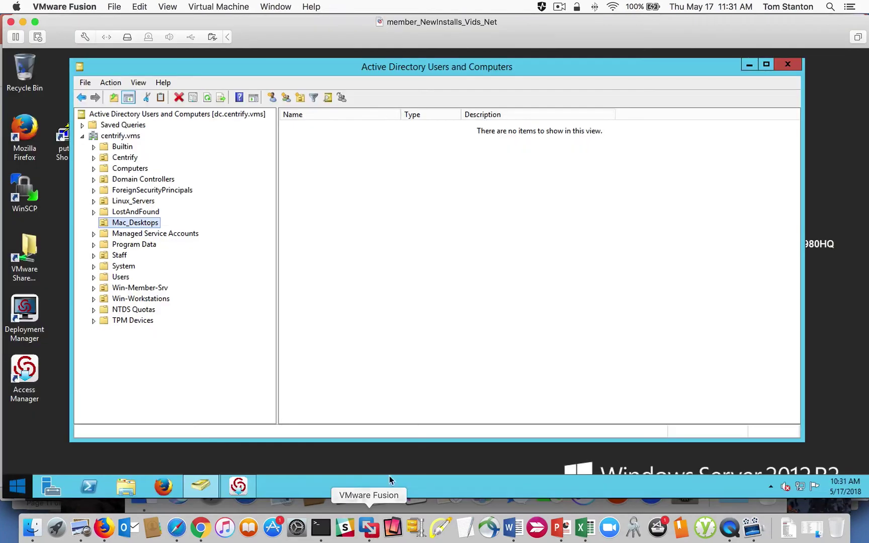
{"action": "left_click", "coordinate": [275, 7]}
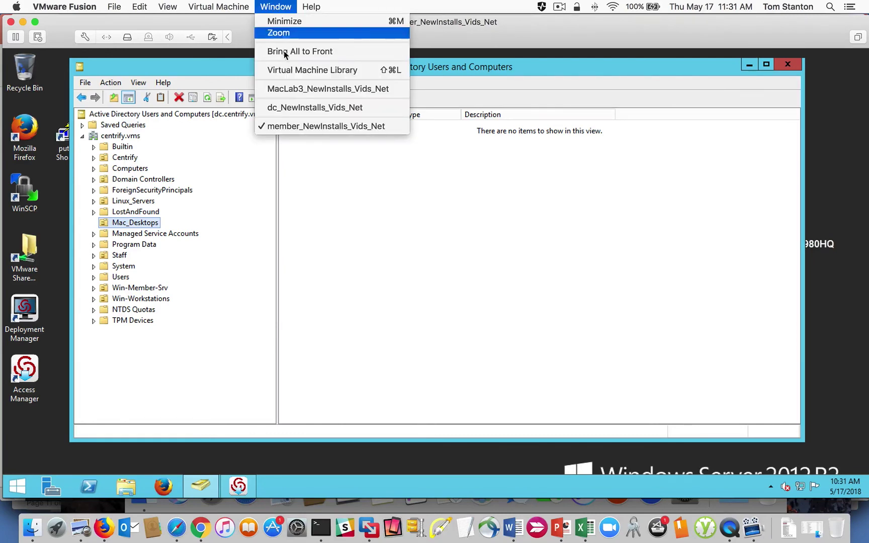
{"action": "left_click", "coordinate": [302, 88]}
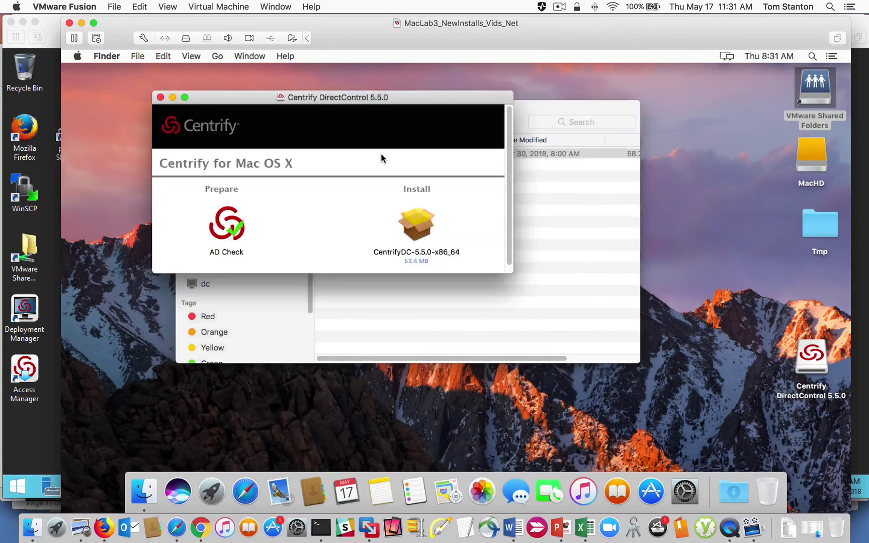
{"action": "left_click_drag", "start_coordinate": [257, 103], "coordinate": [236, 125]}
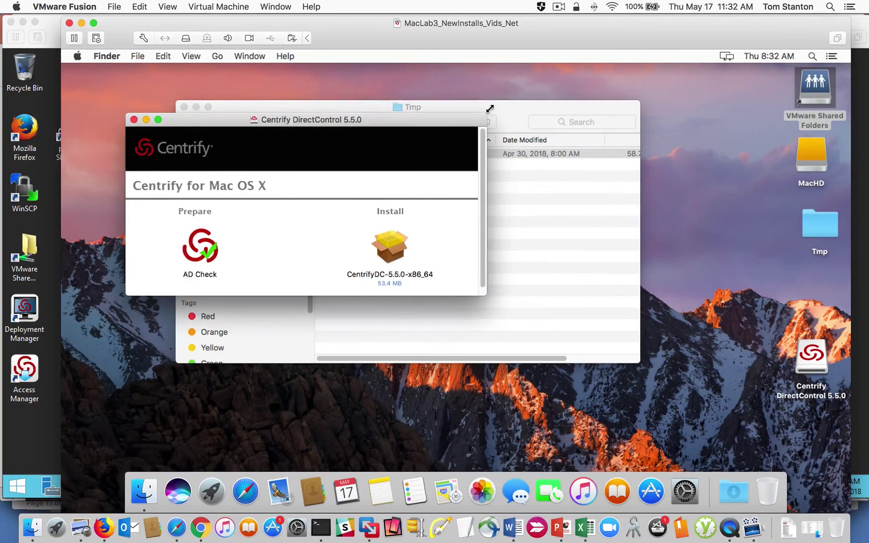
{"action": "left_click_drag", "start_coordinate": [495, 106], "coordinate": [489, 107]}
{"action": "left_click_drag", "start_coordinate": [435, 114], "coordinate": [414, 108]}
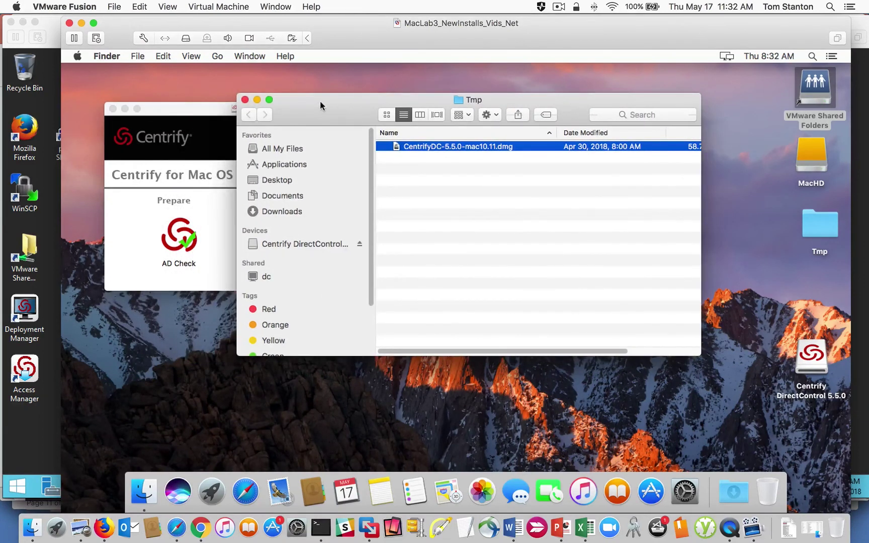
{"action": "left_click_drag", "start_coordinate": [320, 102], "coordinate": [365, 99]}
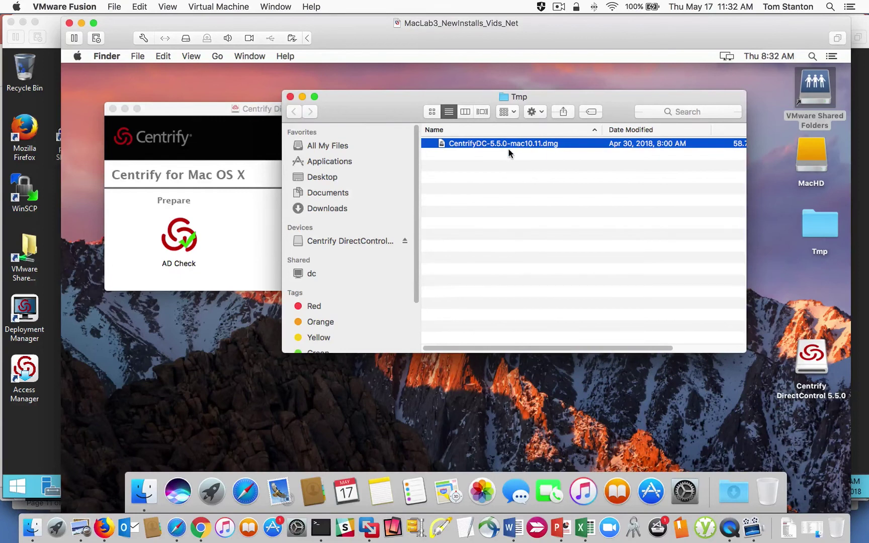
Step: Dismiss Spotlight and the system menu, then bring the Centrify DirectControl 5.5.0 window forward
{"action": "left_click", "coordinate": [811, 57]}
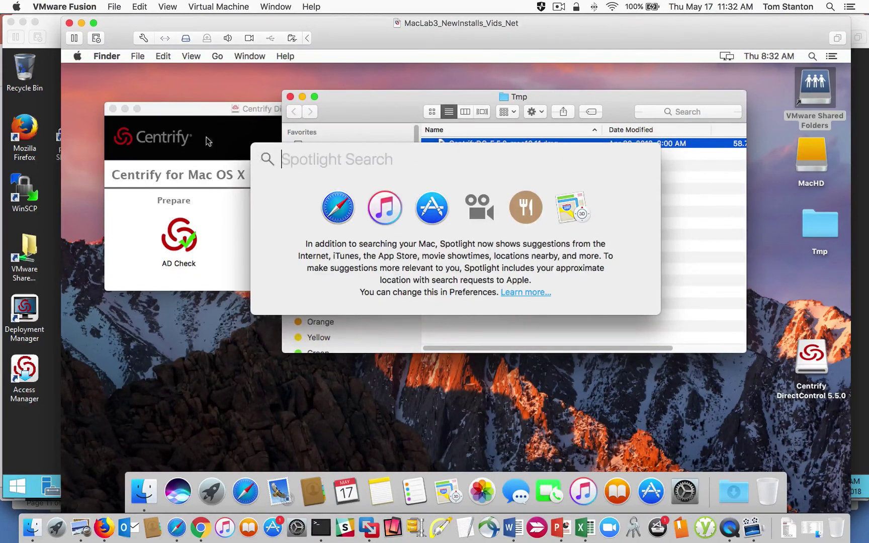
{"action": "key", "text": "Escape"}
{"action": "left_click", "coordinate": [78, 56]}
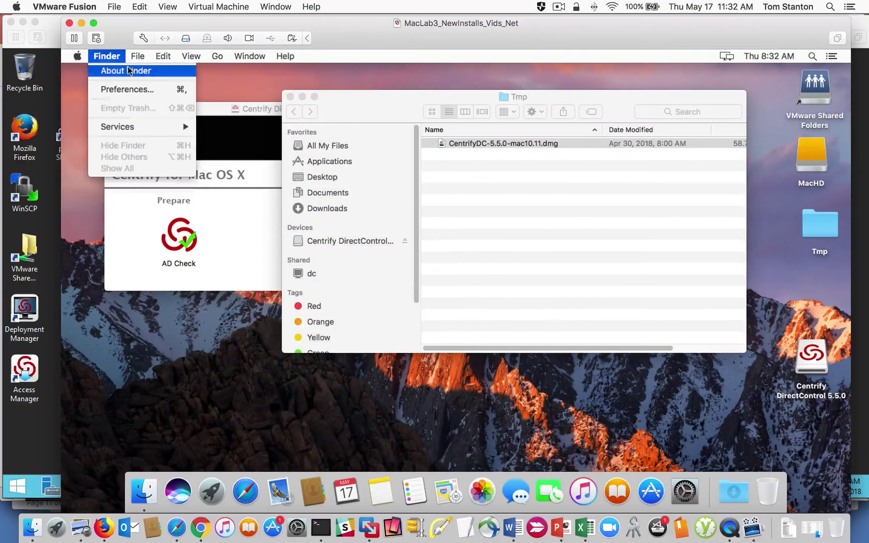
{"action": "mouse_move", "coordinate": [76, 57]}
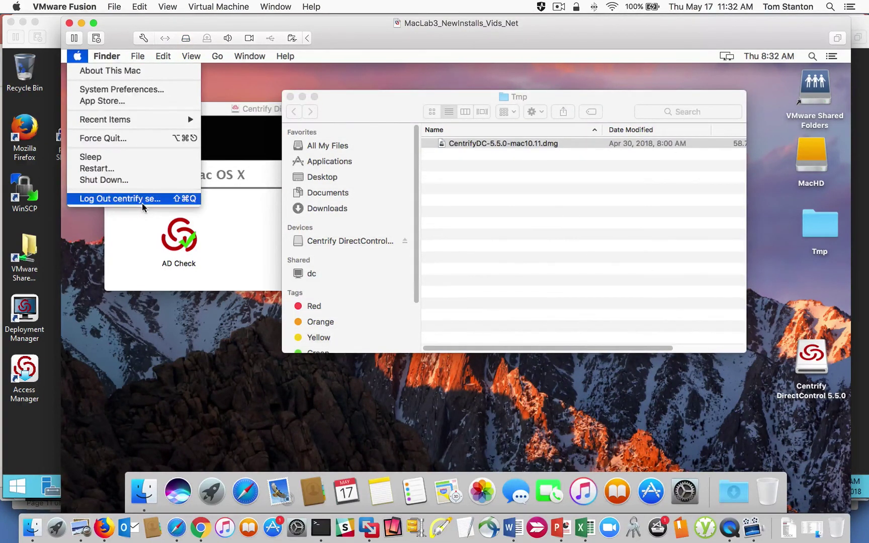
{"action": "left_click", "coordinate": [235, 201]}
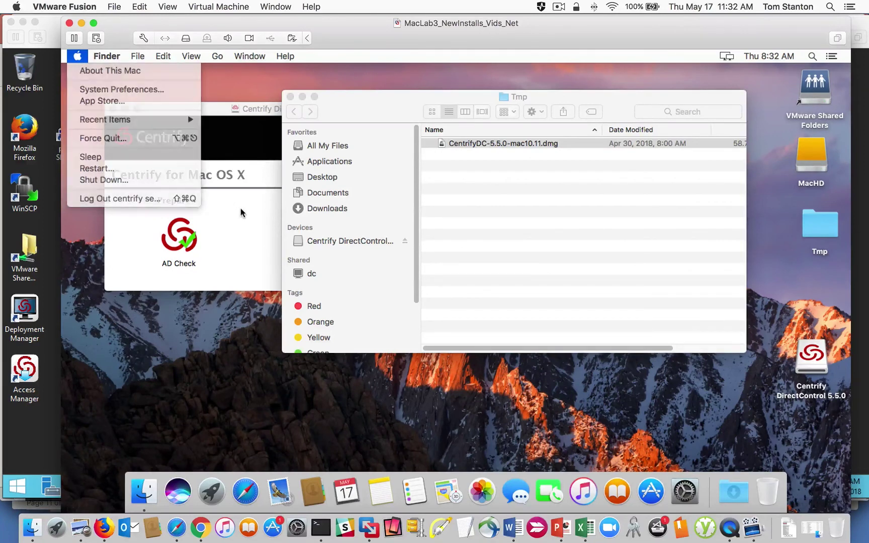
{"action": "left_click", "coordinate": [222, 117]}
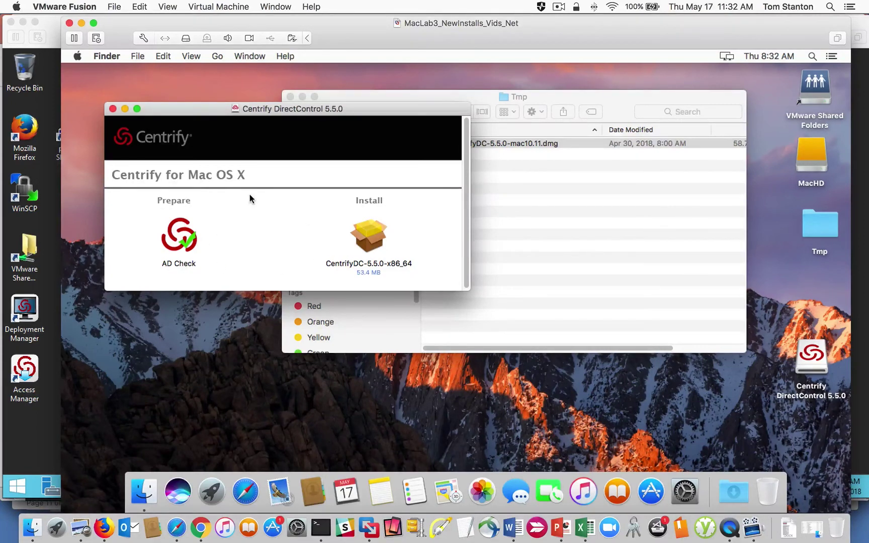
Step: Launch AD Check and run it against the centrify.vms domain
{"action": "left_click", "coordinate": [189, 237]}
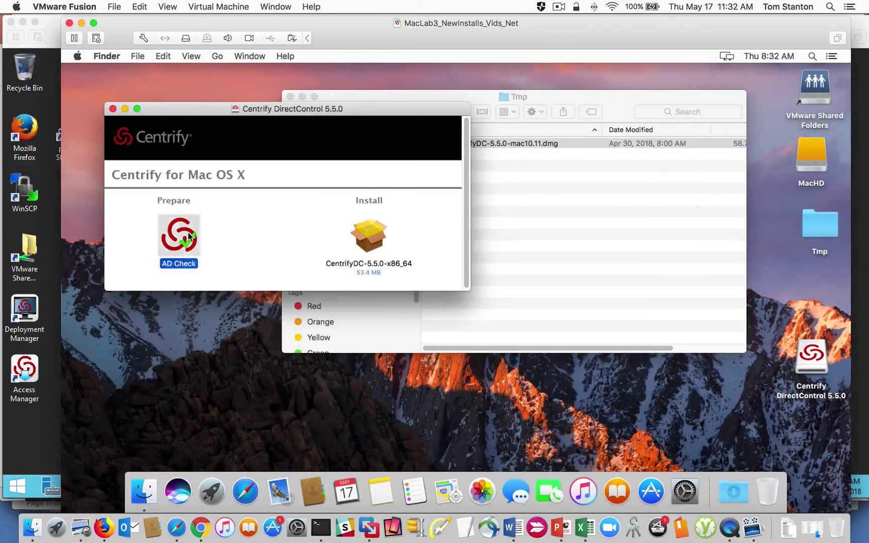
{"action": "double_click", "coordinate": [189, 236]}
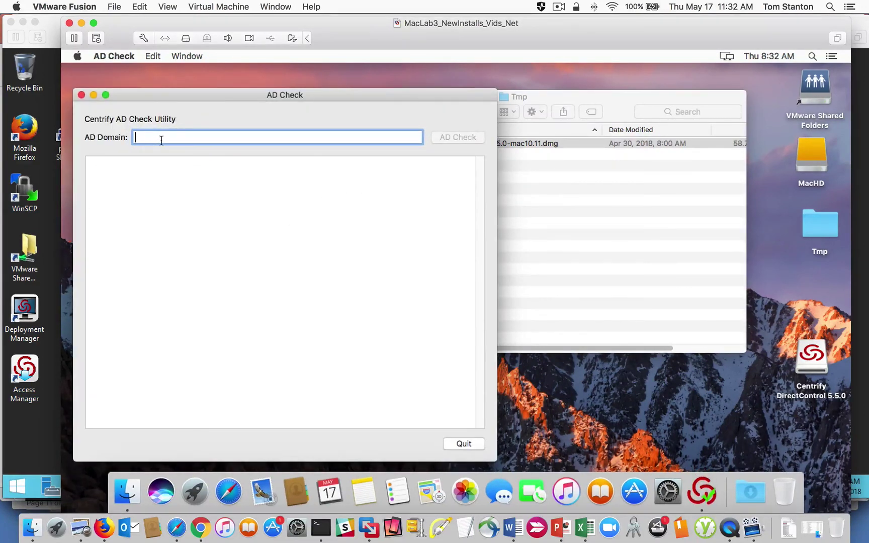
{"action": "type", "text": "centrify.vms"}
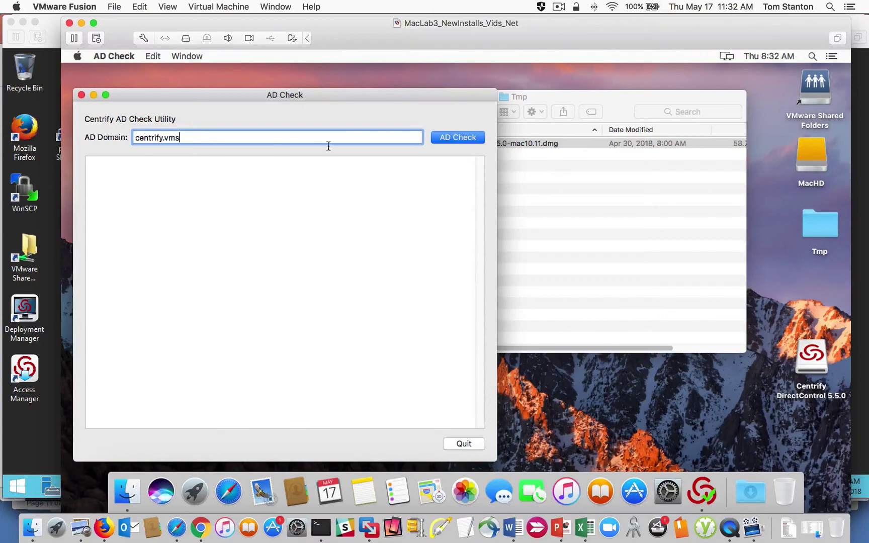
{"action": "left_click", "coordinate": [446, 137]}
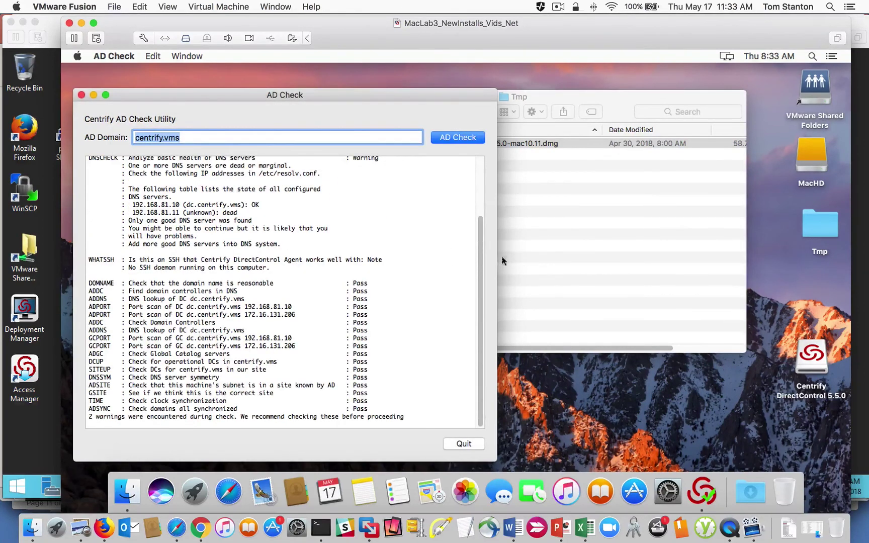
Step: Review the dead DNS server and no SSH daemon warnings, then quit AD Check
{"action": "left_click_drag", "start_coordinate": [482, 262], "coordinate": [483, 203]}
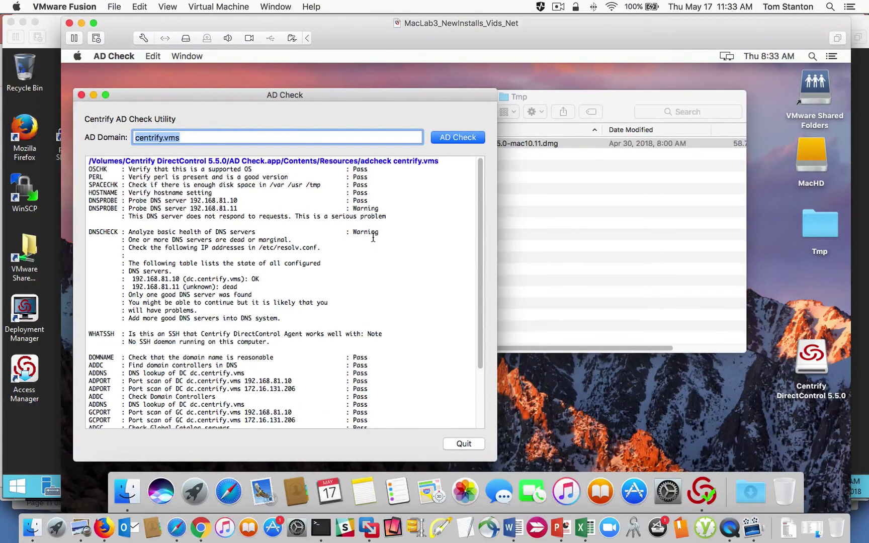
{"action": "double_click", "coordinate": [373, 216]}
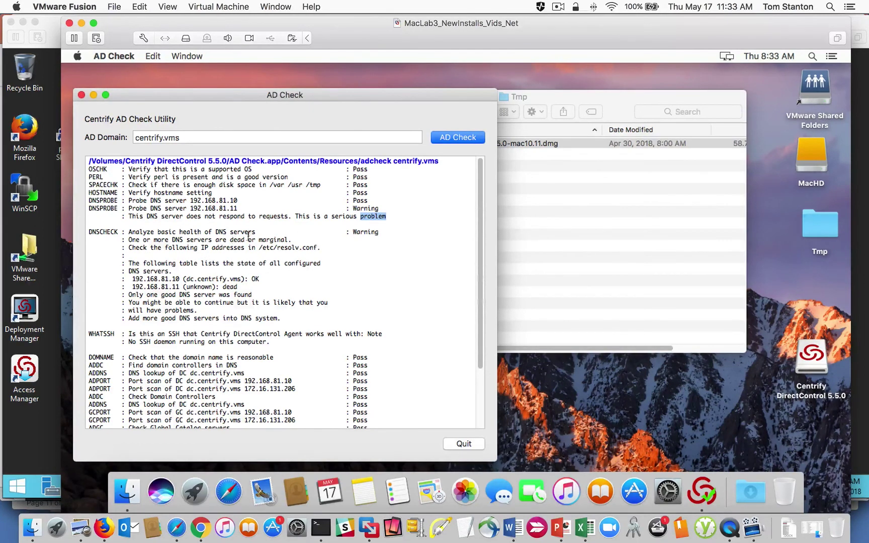
{"action": "left_click_drag", "start_coordinate": [258, 233], "coordinate": [129, 232]}
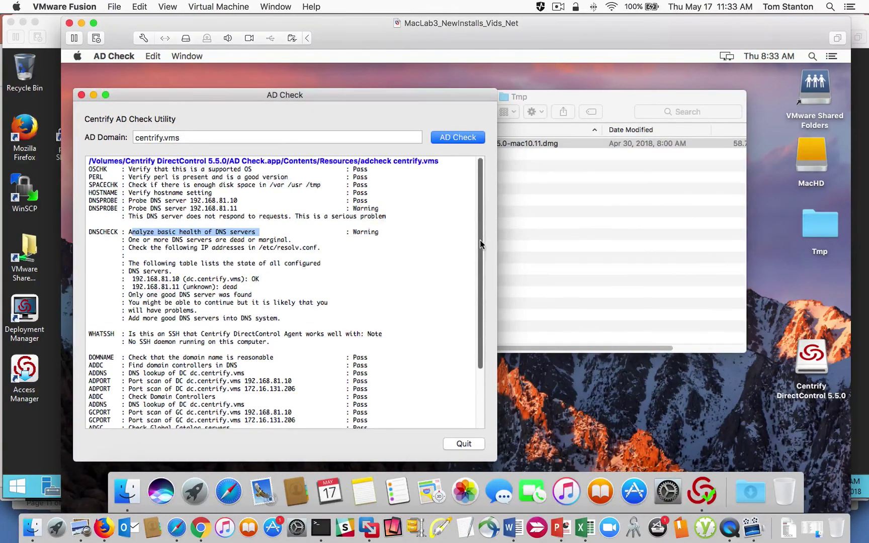
{"action": "left_click_drag", "start_coordinate": [480, 240], "coordinate": [482, 328]}
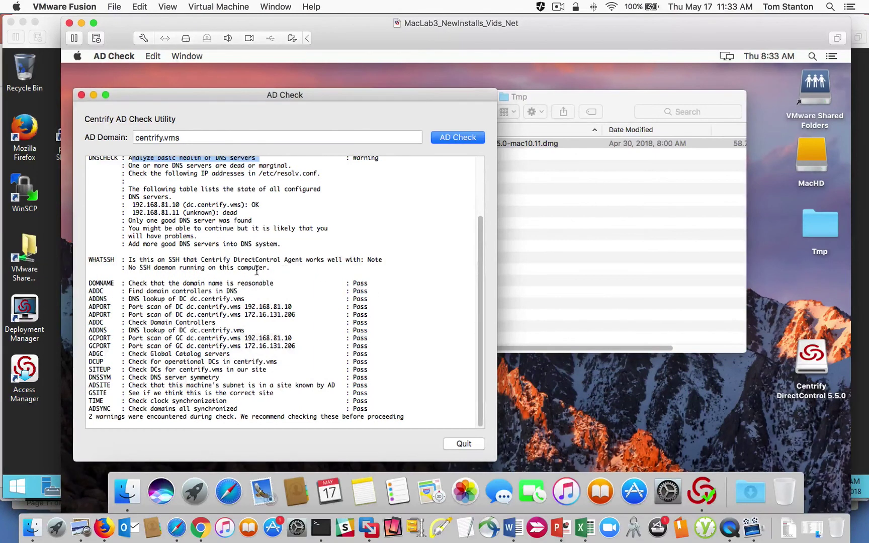
{"action": "left_click_drag", "start_coordinate": [270, 268], "coordinate": [153, 268]}
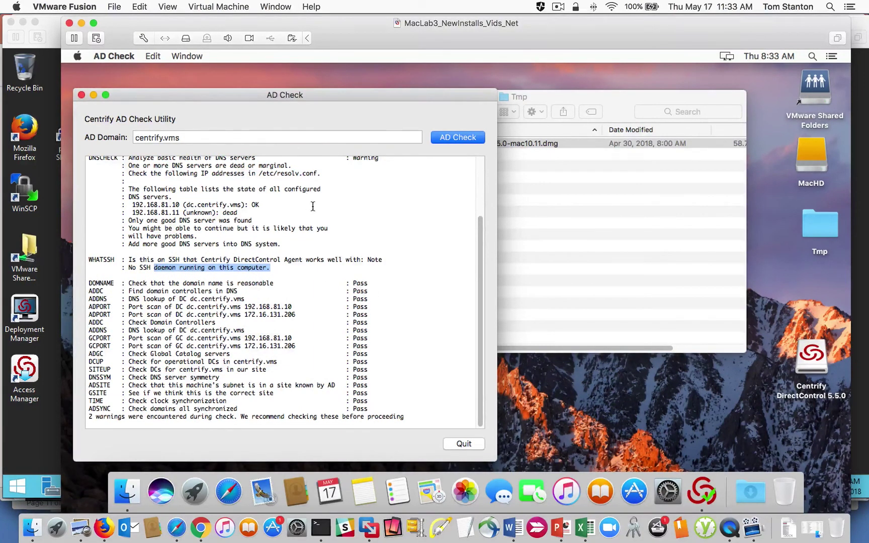
{"action": "left_click", "coordinate": [81, 95]}
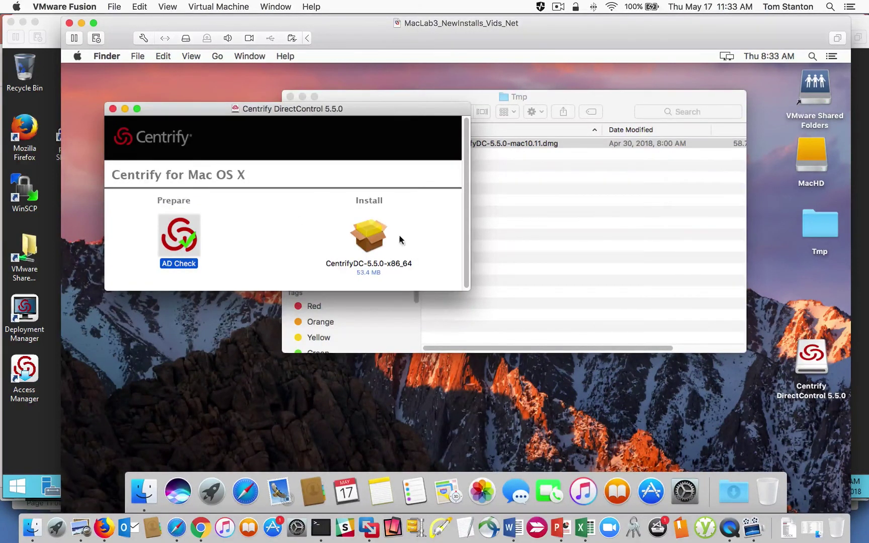
Step: Launch the CentrifyDC-5.5.0-x86_64 package, accept the license and start the MacHD install
{"action": "double_click", "coordinate": [371, 241]}
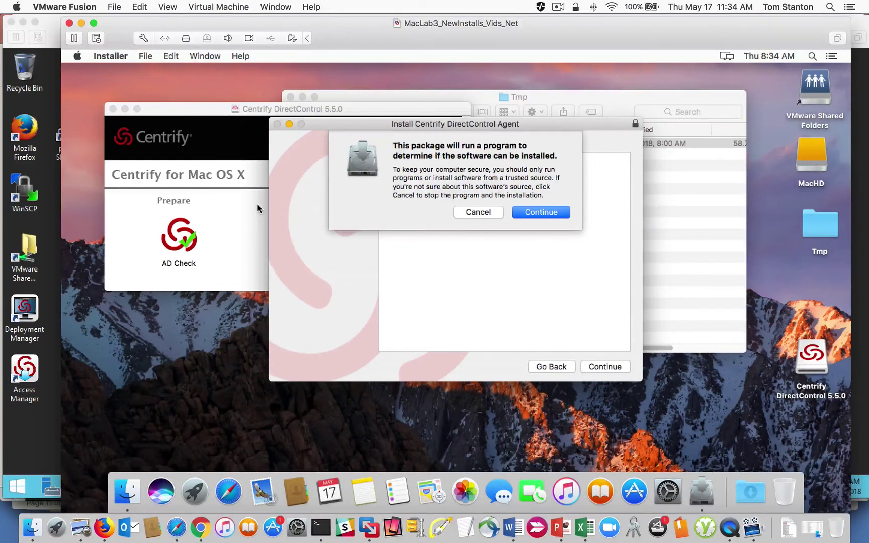
{"action": "left_click", "coordinate": [549, 213]}
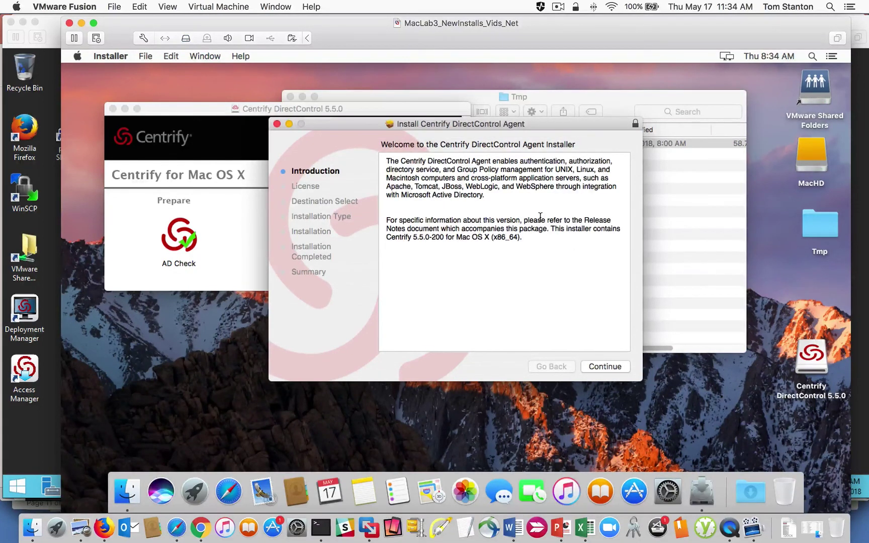
{"action": "left_click", "coordinate": [590, 366]}
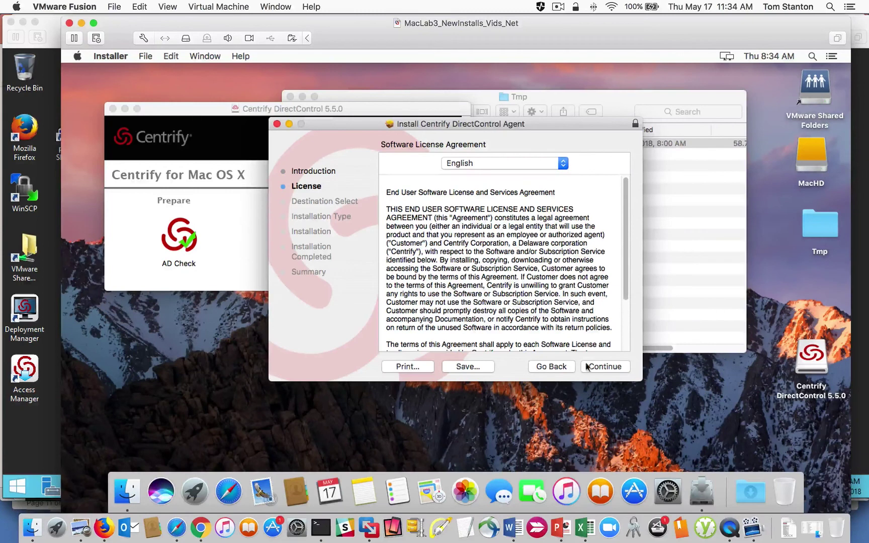
{"action": "left_click", "coordinate": [607, 368]}
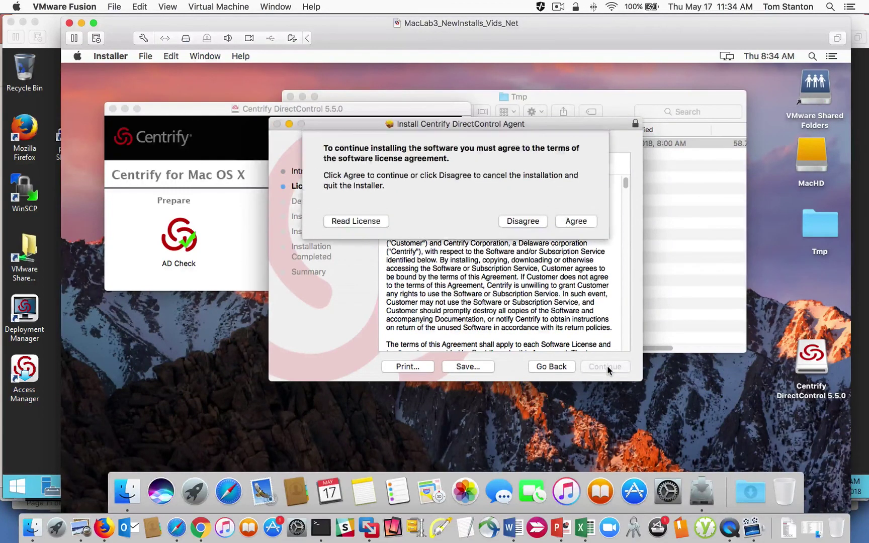
{"action": "left_click", "coordinate": [582, 223]}
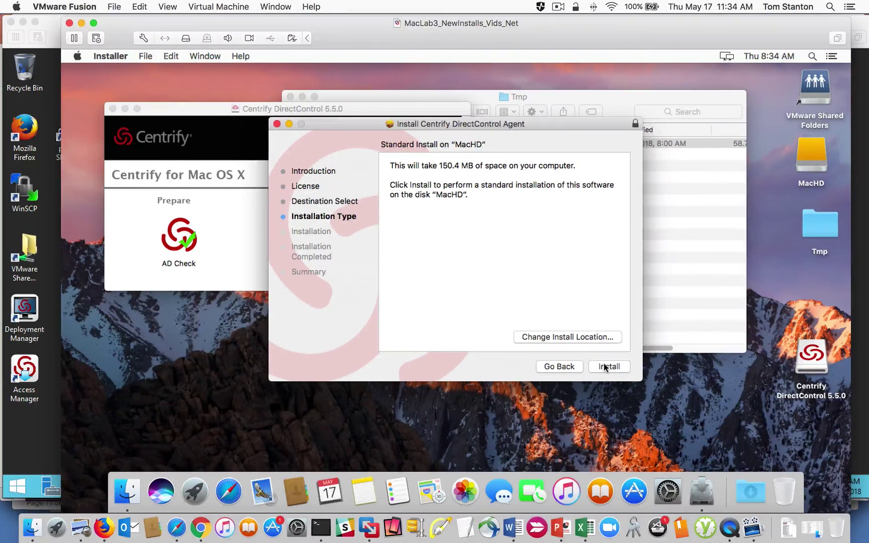
{"action": "left_click", "coordinate": [604, 365]}
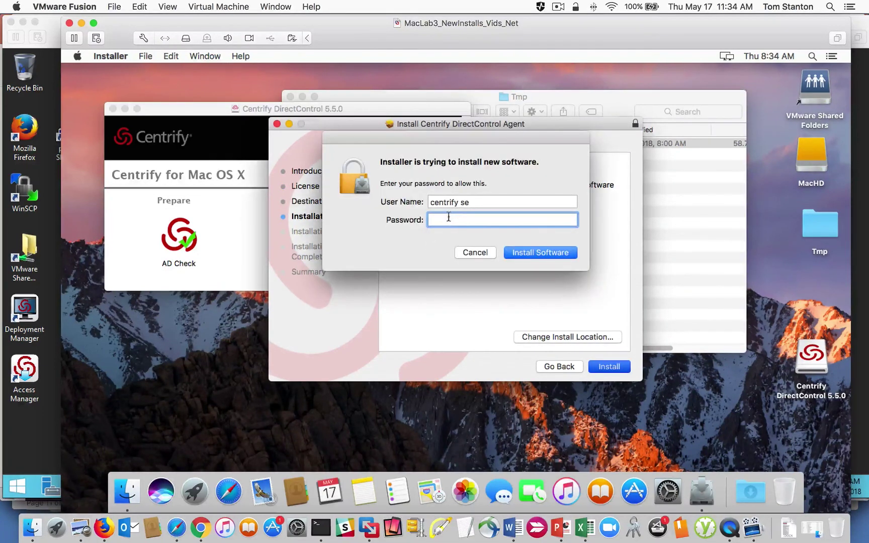
Step: Authorize with the admin password, keep Launch Centrify Join Assistant ticked and finish
{"action": "type", "text": "••••••••••"}
{"action": "key", "text": "Return"}
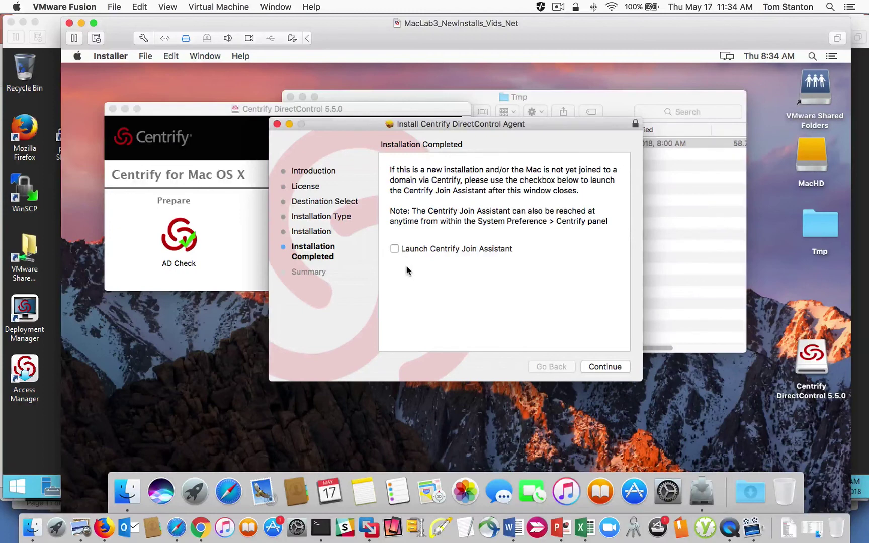
{"action": "left_click", "coordinate": [395, 250]}
{"action": "left_click", "coordinate": [605, 367]}
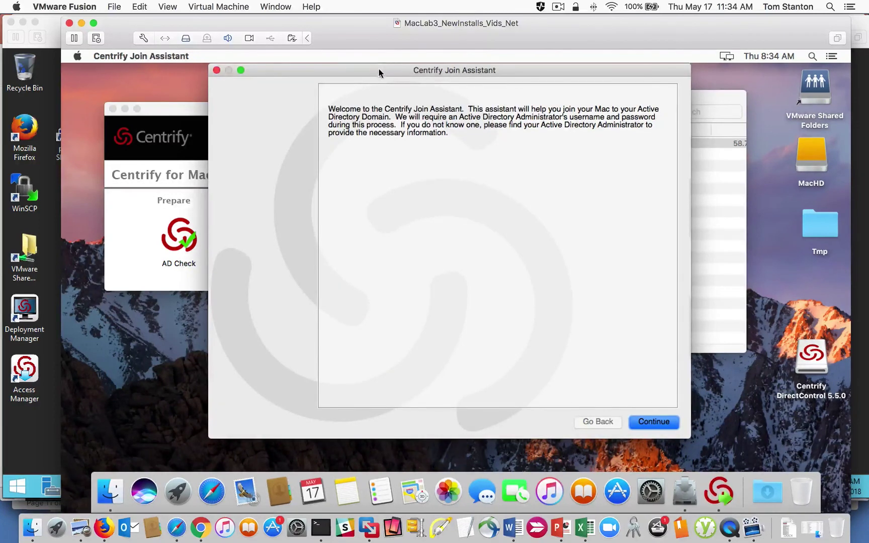
Step: Leave the Join Assistant welcome page and authorize changes with the local admin password
{"action": "left_click_drag", "start_coordinate": [378, 70], "coordinate": [349, 73]}
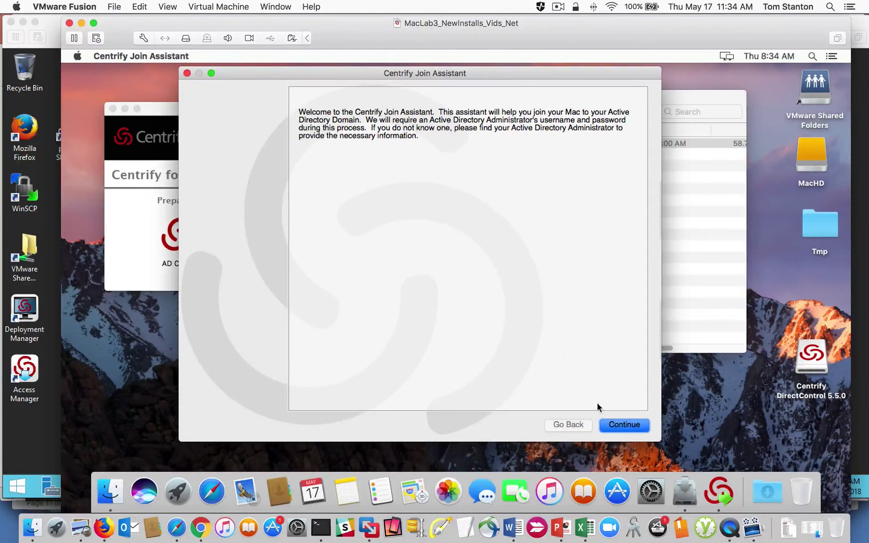
{"action": "left_click", "coordinate": [629, 427]}
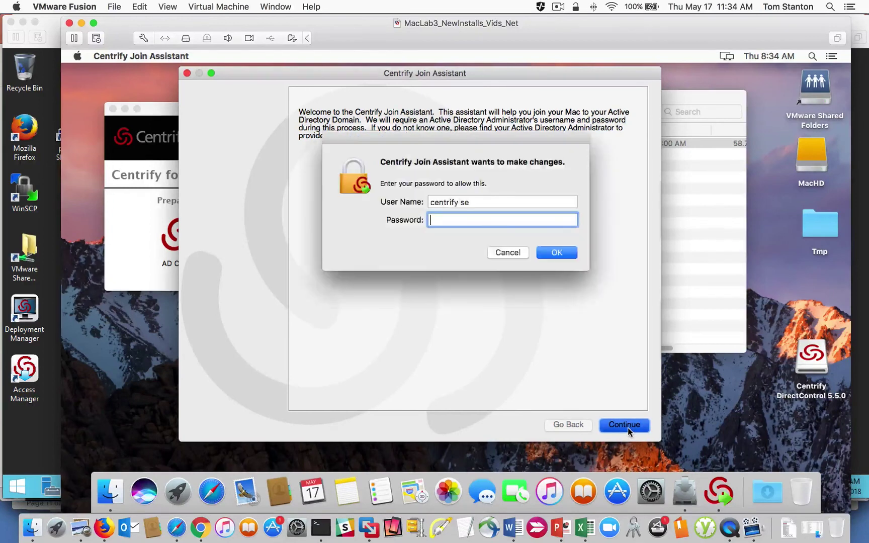
{"action": "type", "text": "••••"}
{"action": "key", "text": "BackSpace"}
{"action": "key", "text": "BackSpace"}
{"action": "key", "text": "BackSpace"}
{"action": "key", "text": "BackSpace"}
{"action": "type", "text": "••••••••"}
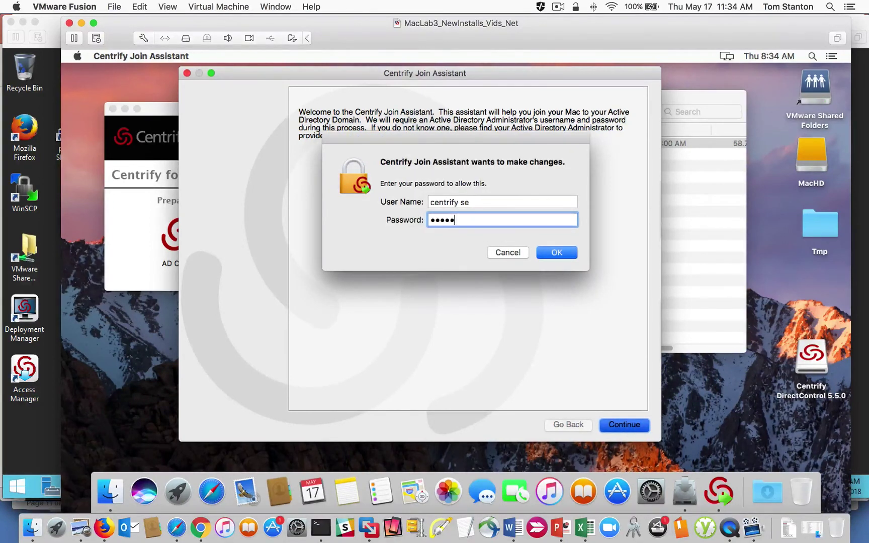
{"action": "type", "text": "•"}
{"action": "key", "text": "Return"}
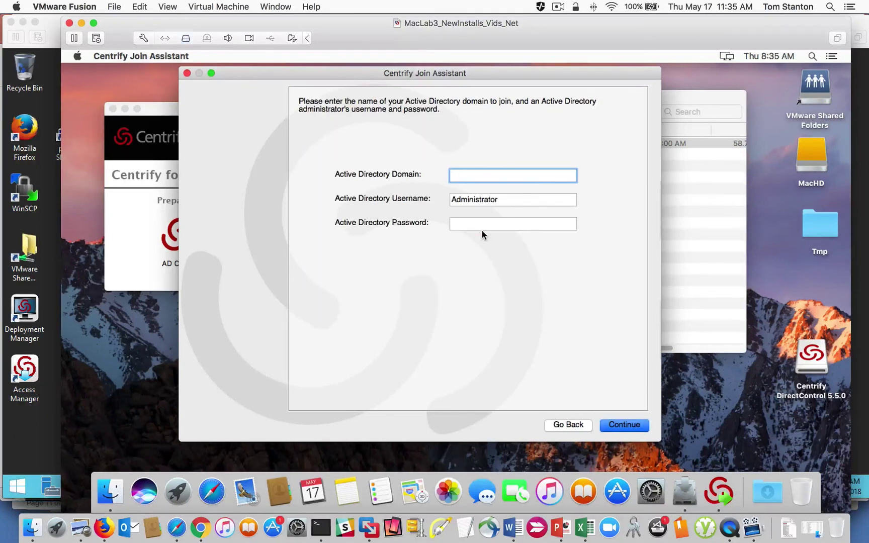
Step: Enter domain centrify.vms with an AD administrator's username and password and continue
{"action": "type", "text": "centrify.vms"}
{"action": "key", "text": "Tab"}
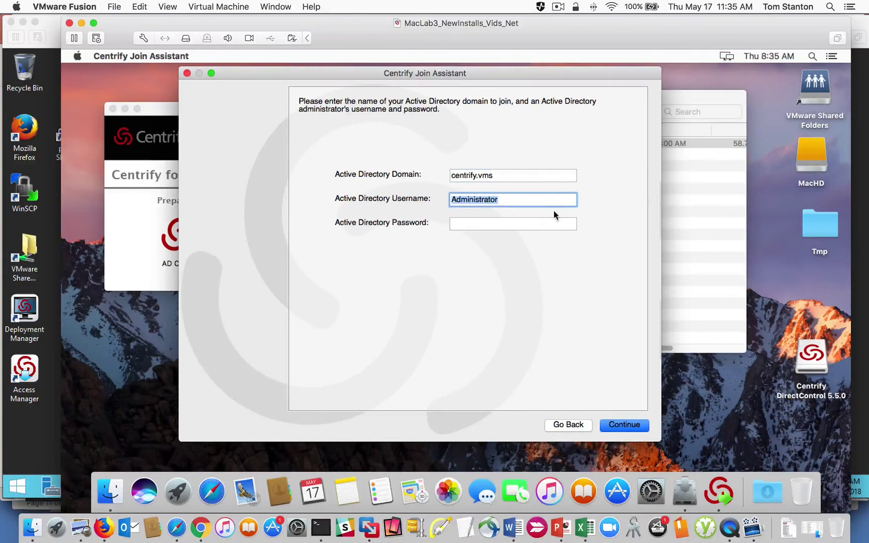
{"action": "key", "text": "Tab"}
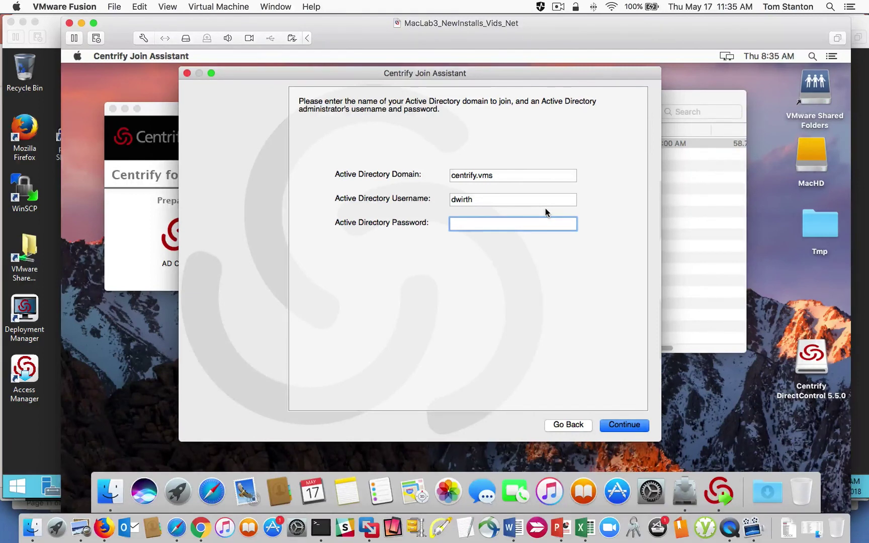
{"action": "type", "text": "********"}
{"action": "left_click", "coordinate": [619, 425]}
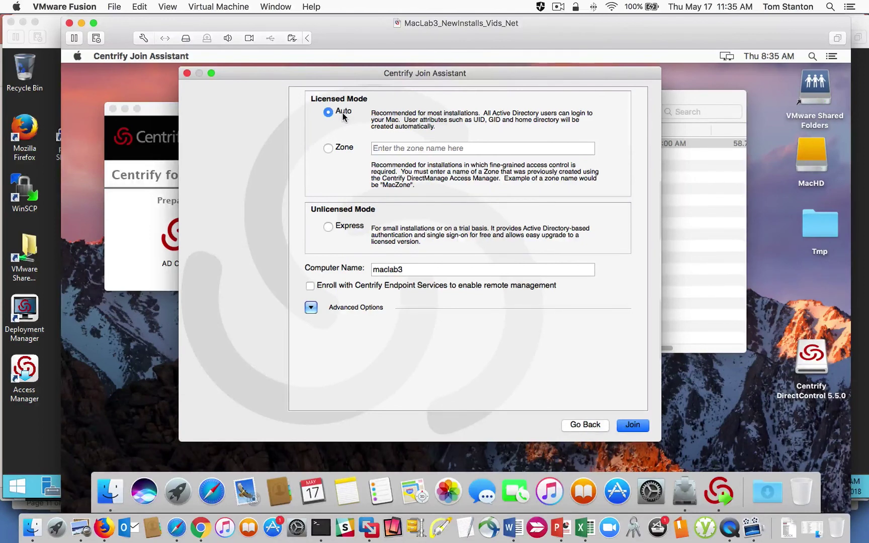
Step: Choose to join a named zone and enter Mac as the zone
{"action": "left_click", "coordinate": [329, 151]}
{"action": "left_click", "coordinate": [397, 147]}
{"action": "type", "text": "Mac"}
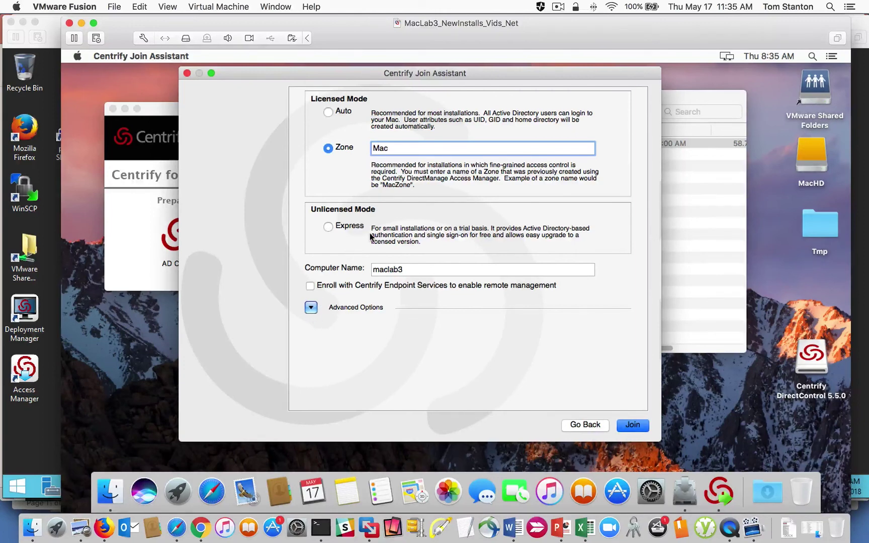
Step: Under Advanced Options, set the container DN to OU=Mac_Desktops,DC=centrify,DC=vms
{"action": "left_click", "coordinate": [311, 308]}
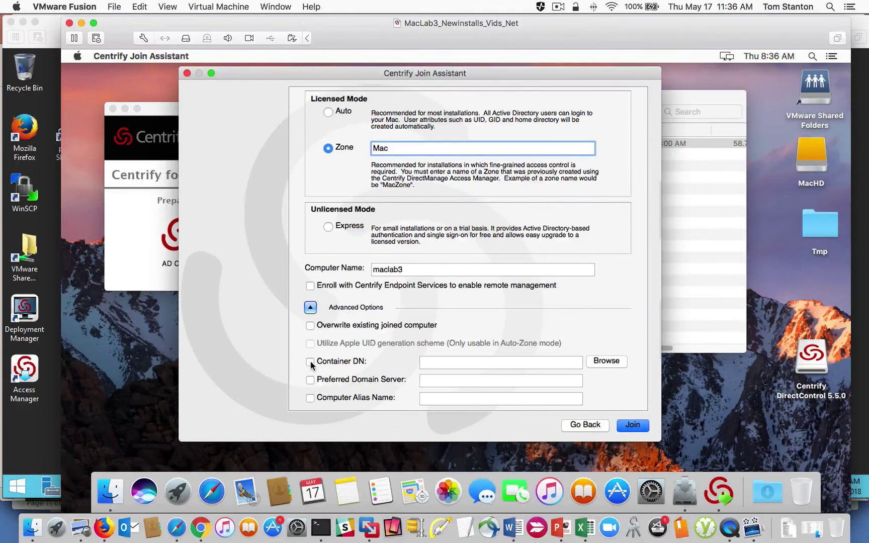
{"action": "left_click", "coordinate": [311, 361]}
{"action": "left_click", "coordinate": [606, 364]}
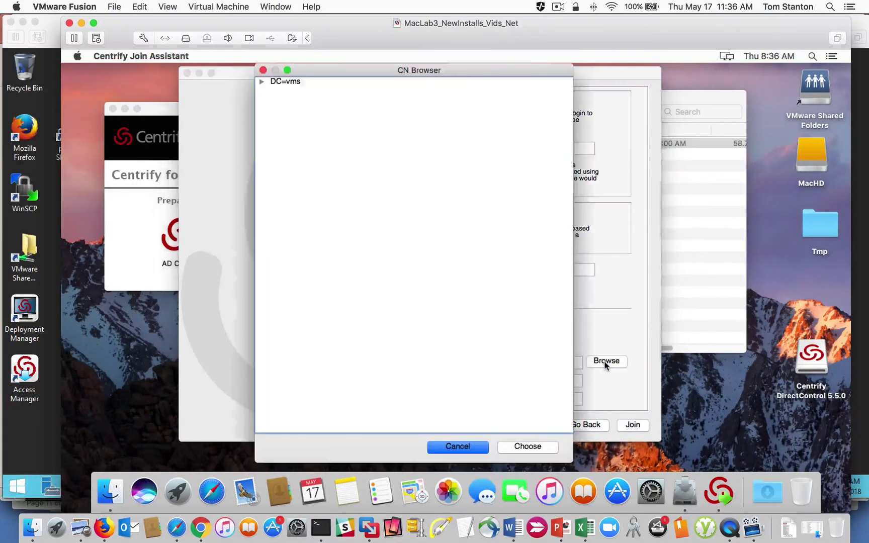
{"action": "left_click", "coordinate": [261, 83]}
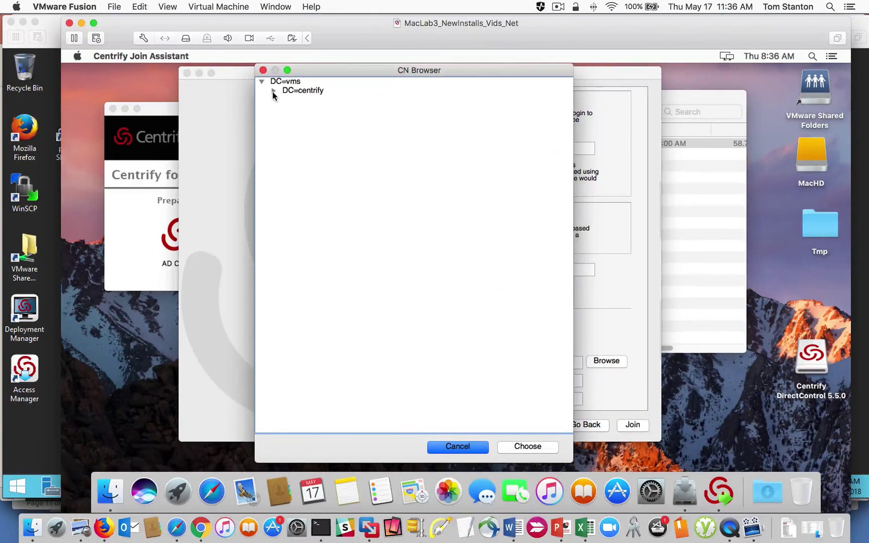
{"action": "left_click", "coordinate": [274, 91]}
{"action": "left_click", "coordinate": [328, 145]}
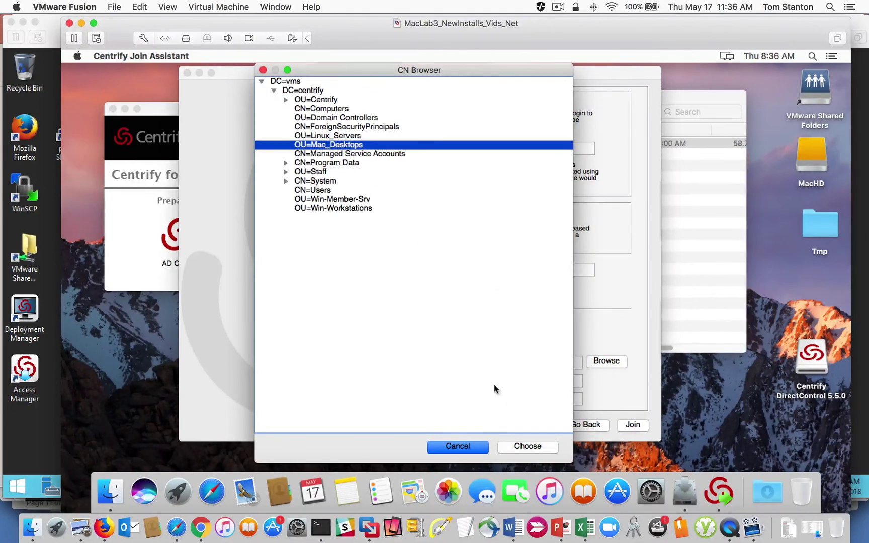
{"action": "left_click", "coordinate": [540, 448]}
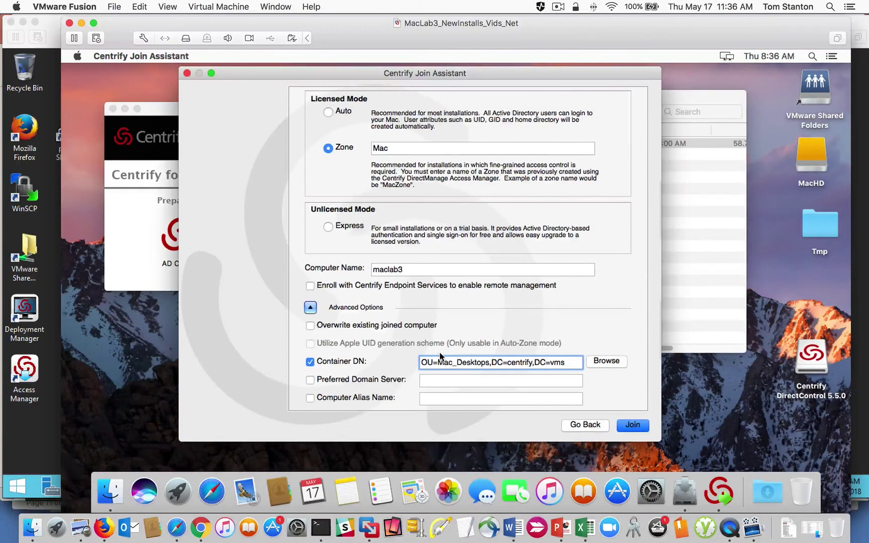
Step: Run the domain join and dismiss the Join Assistant once it completes
{"action": "left_click", "coordinate": [633, 426]}
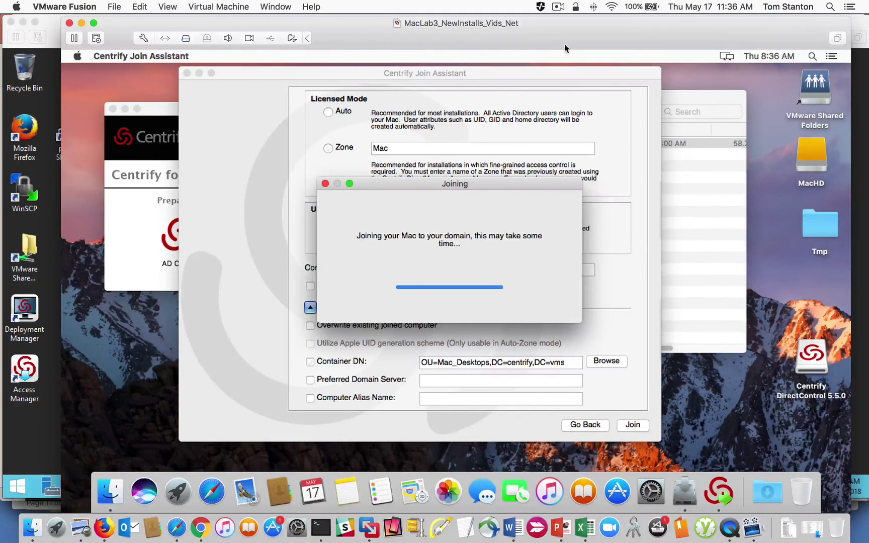
{"action": "left_click", "coordinate": [558, 8]}
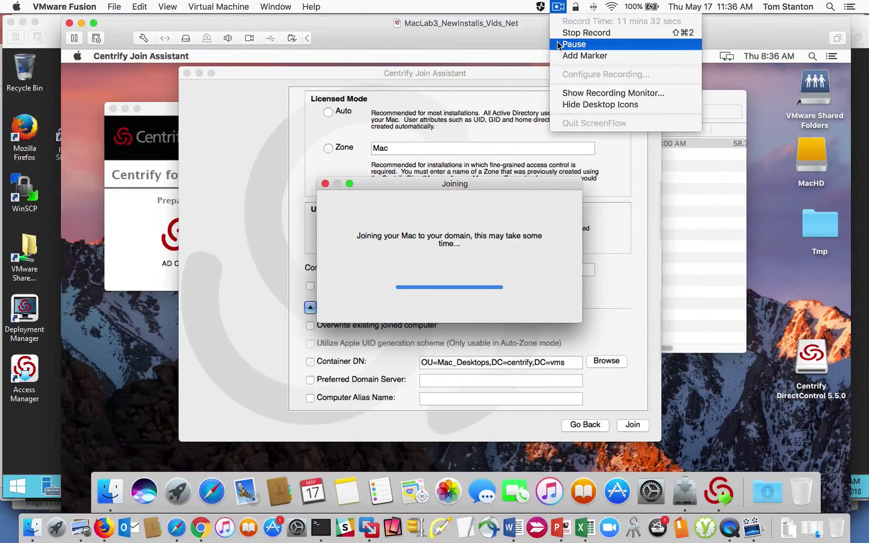
{"action": "left_click", "coordinate": [560, 45]}
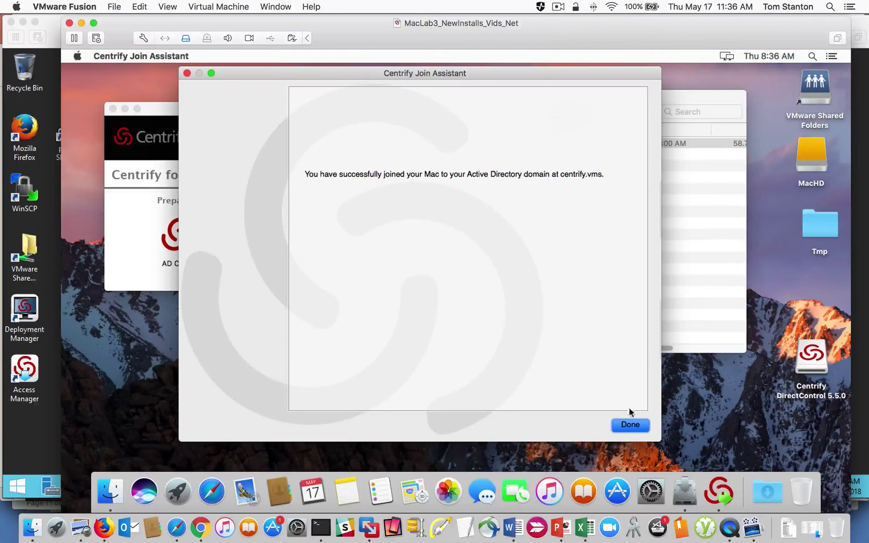
{"action": "left_click", "coordinate": [630, 425]}
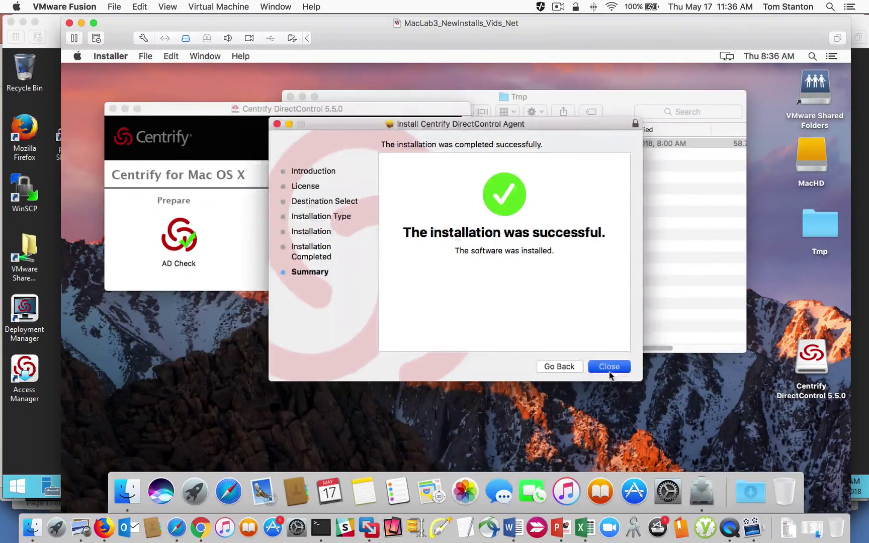
Step: Close the installer success summary and the DirectControl and Tmp windows
{"action": "left_click", "coordinate": [610, 369]}
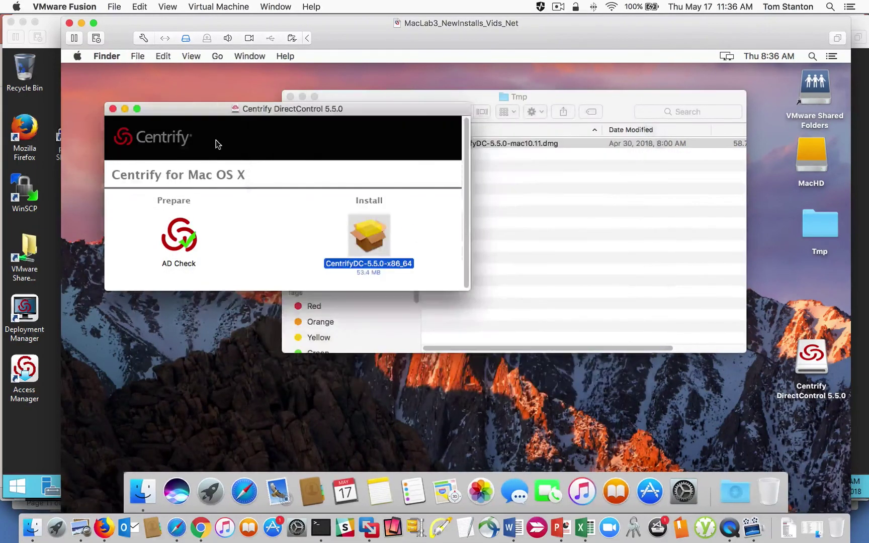
{"action": "left_click", "coordinate": [113, 110]}
{"action": "left_click", "coordinate": [290, 96]}
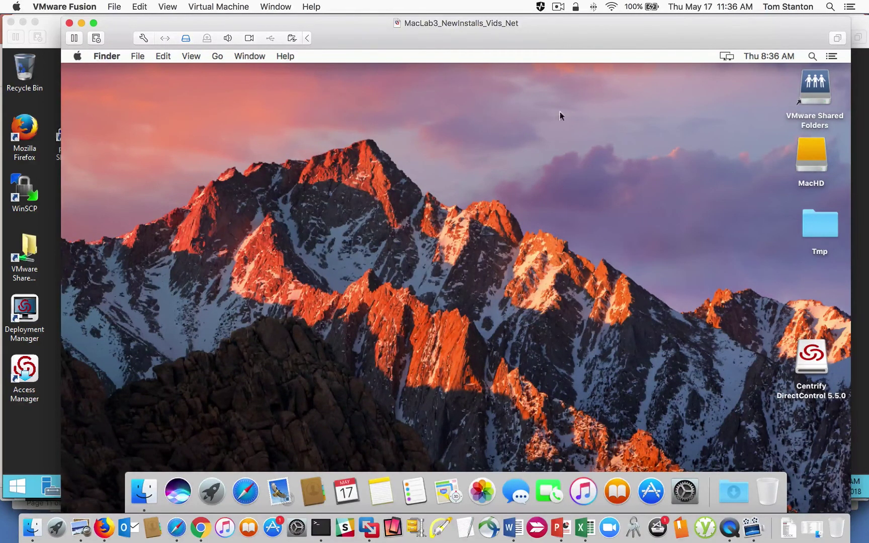
Step: Launch Terminal from Spotlight with the search 'term'
{"action": "left_click", "coordinate": [812, 57]}
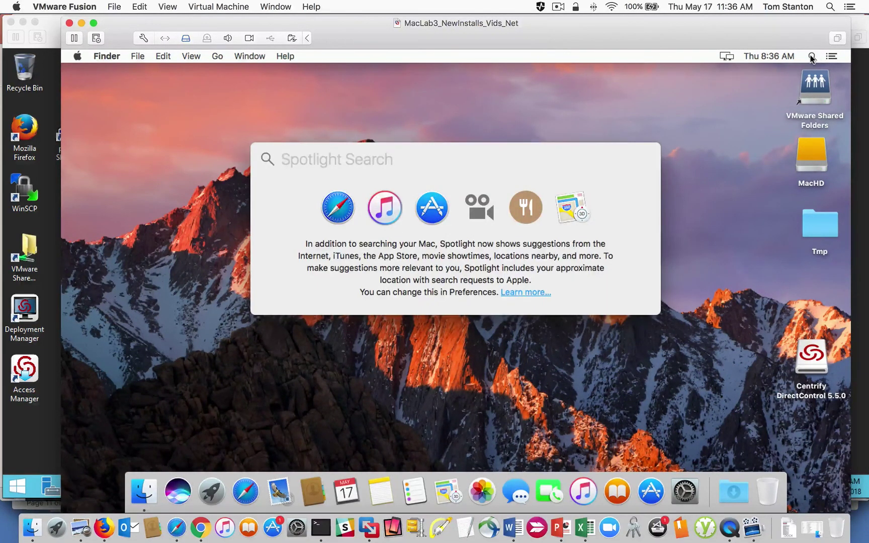
{"action": "type", "text": "term"}
{"action": "key", "text": "Return"}
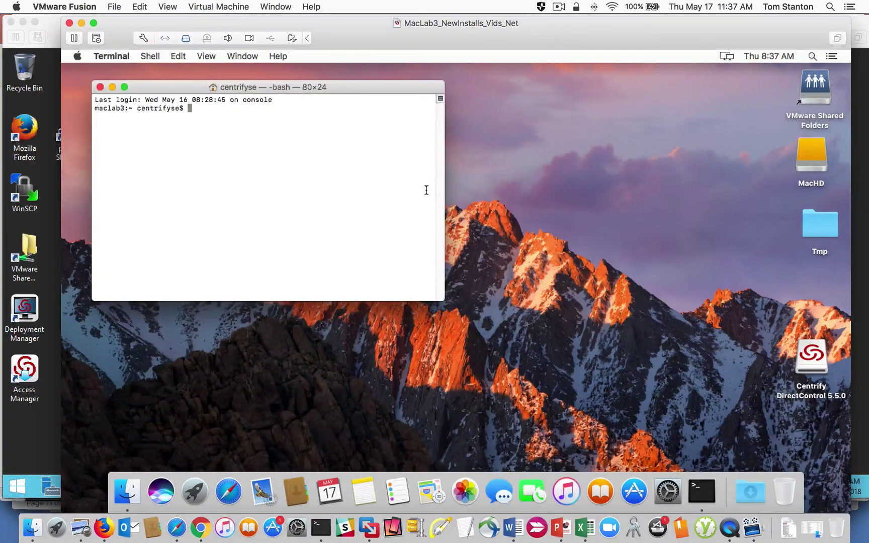
Step: Run adinfo, then enlarge the Terminal window to 113×30 and increase the font size
{"action": "left_click_drag", "start_coordinate": [226, 92], "coordinate": [298, 132]}
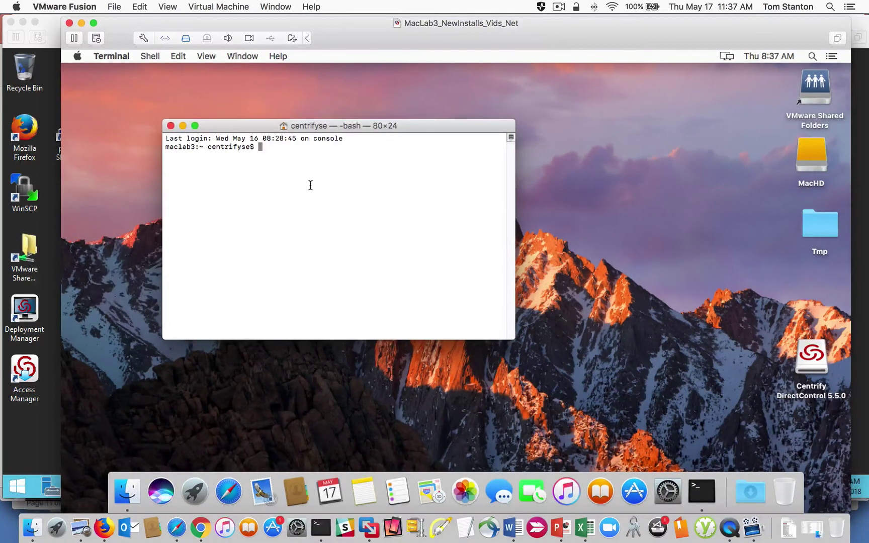
{"action": "type", "text": "adinfo"}
{"action": "key", "text": "Return"}
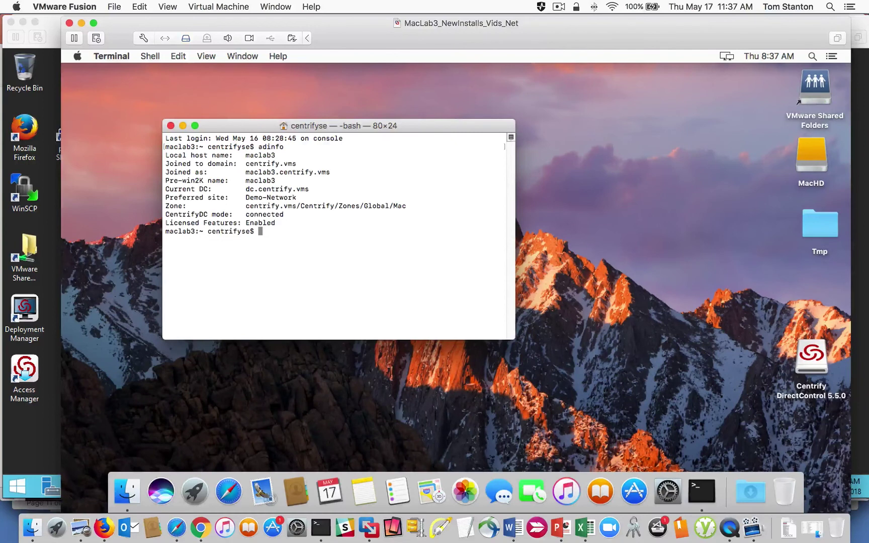
{"action": "double_click", "coordinate": [268, 148]}
{"action": "left_click_drag", "start_coordinate": [516, 339], "coordinate": [655, 408]}
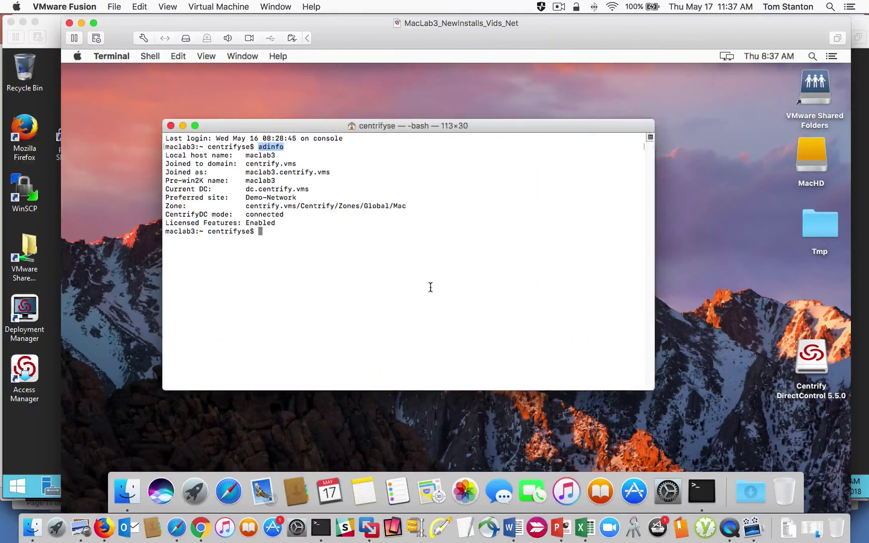
{"action": "key", "text": "super+plus"}
{"action": "key", "text": "super+plus"}
{"action": "key", "text": "super+plus"}
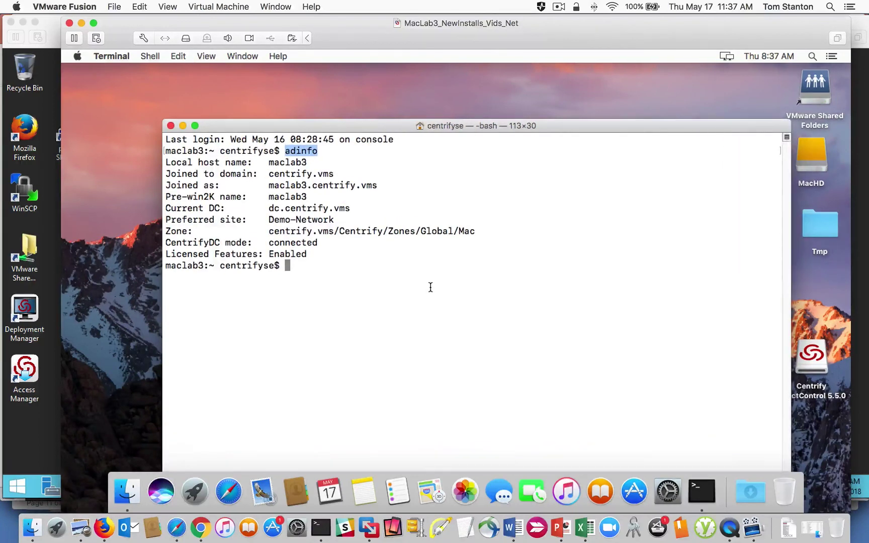
Step: Highlight the connected mode, licensed features, zone path, site and domain controller values in the adinfo output
{"action": "double_click", "coordinate": [287, 242]}
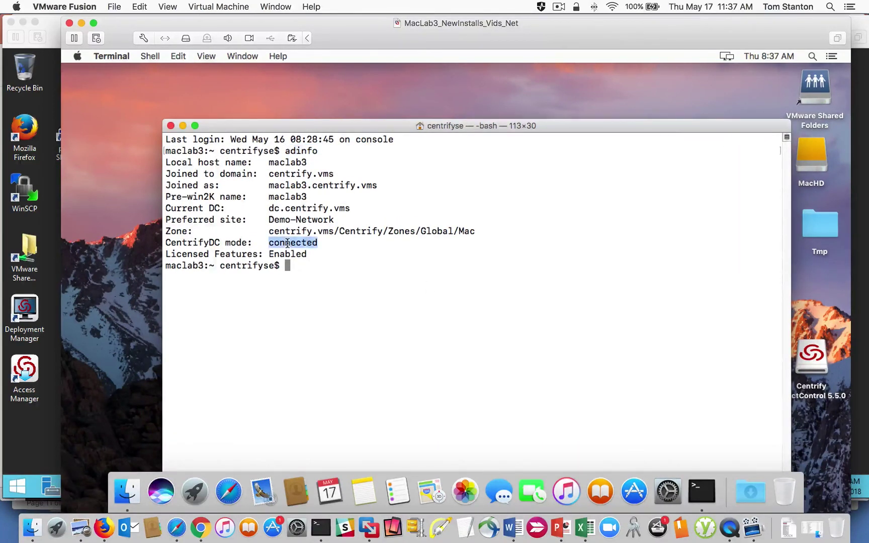
{"action": "left_click", "coordinate": [284, 253]}
{"action": "double_click", "coordinate": [284, 253]}
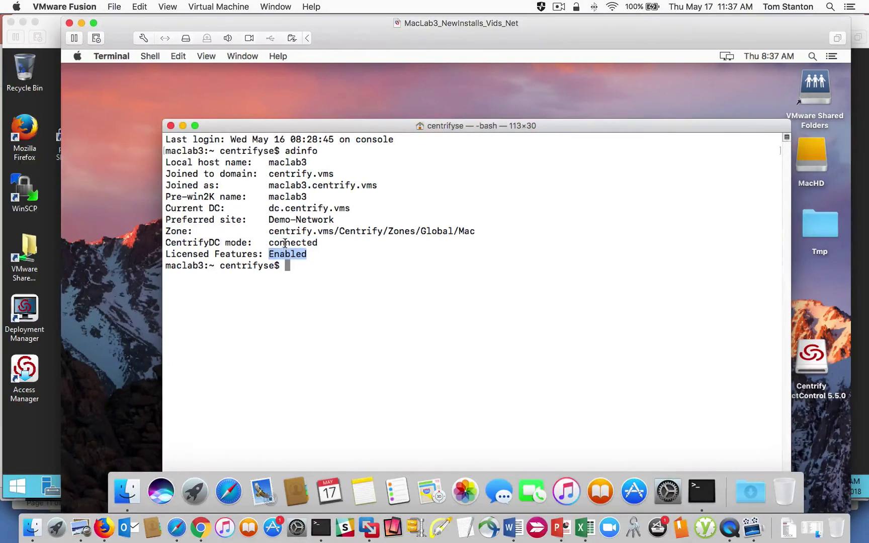
{"action": "double_click", "coordinate": [286, 243]}
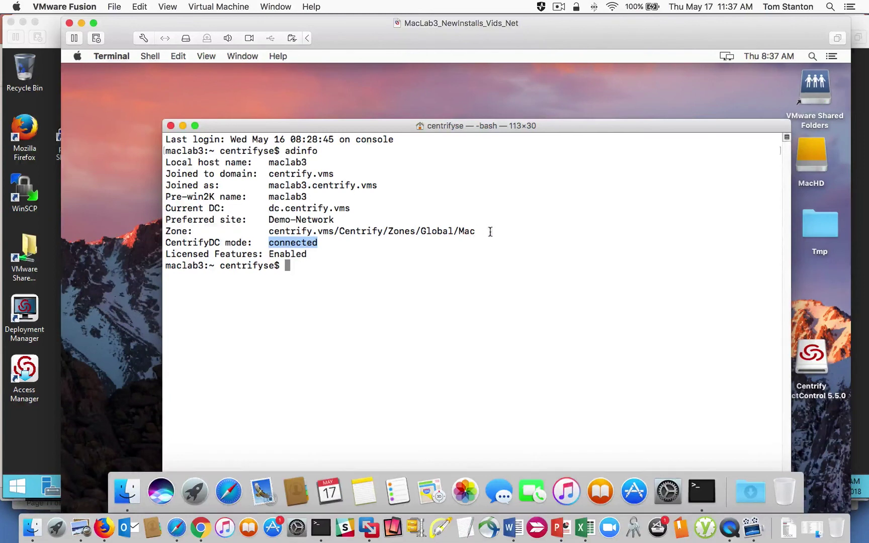
{"action": "left_click_drag", "start_coordinate": [489, 231], "coordinate": [242, 228]}
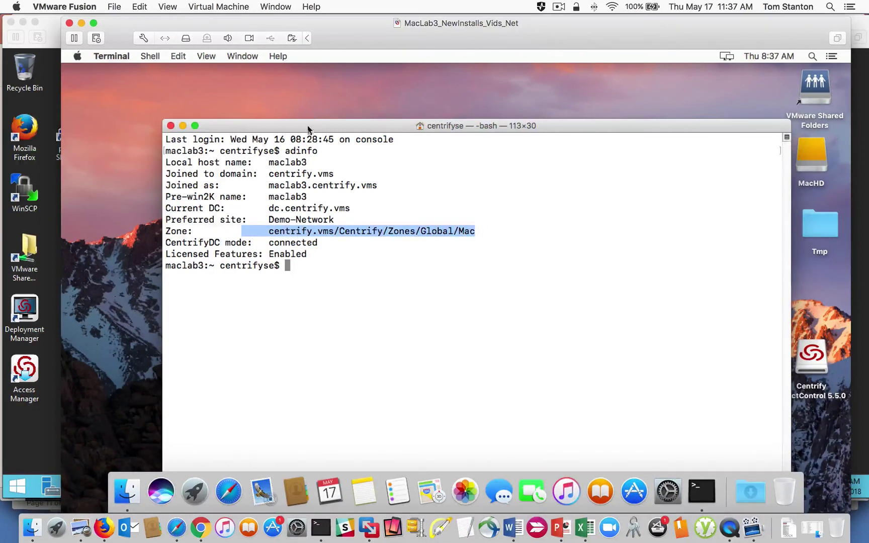
{"action": "left_click_drag", "start_coordinate": [310, 126], "coordinate": [303, 106]}
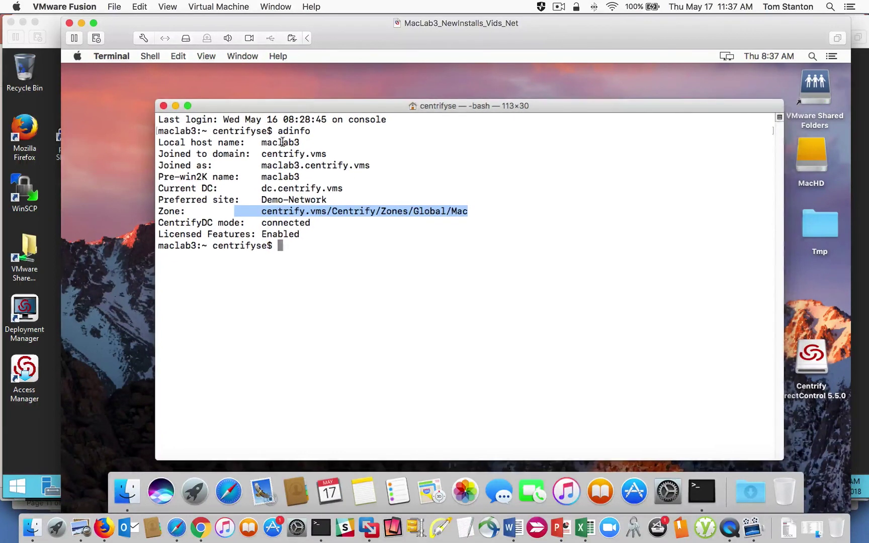
{"action": "double_click", "coordinate": [275, 199]}
{"action": "left_click_drag", "start_coordinate": [275, 198], "coordinate": [351, 188]}
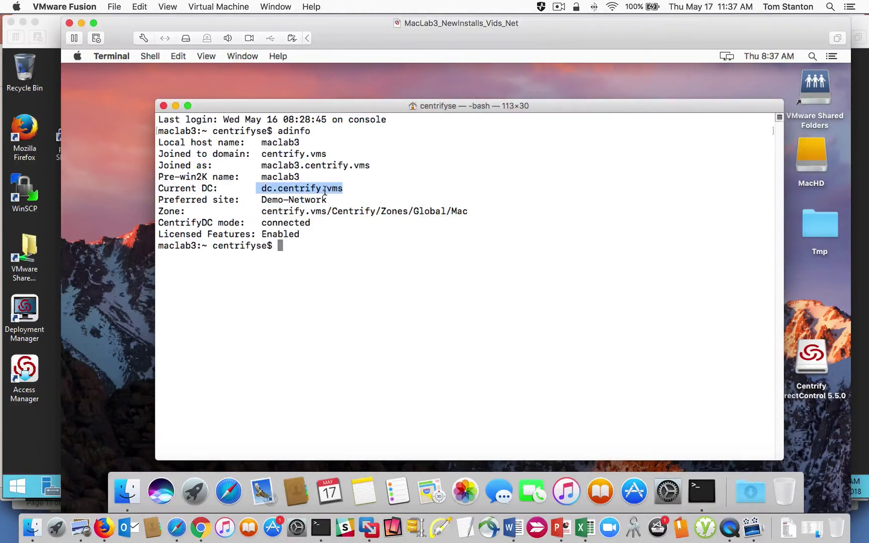
{"action": "left_click", "coordinate": [376, 232]}
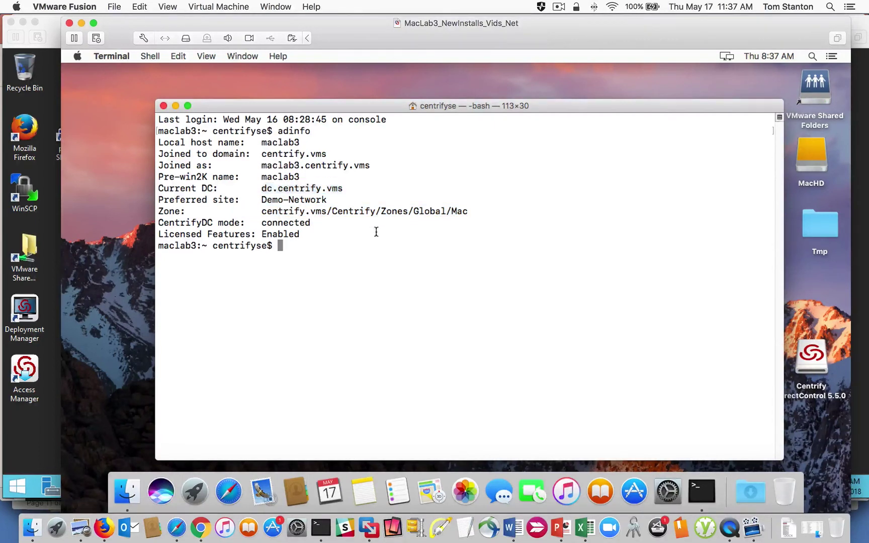
{"action": "double_click", "coordinate": [295, 132]}
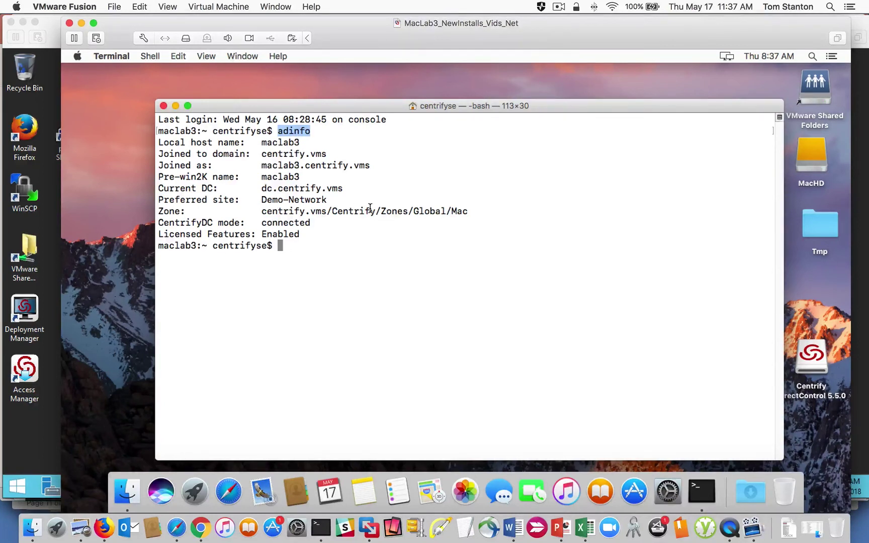
{"action": "type", "text": "adquery user"}
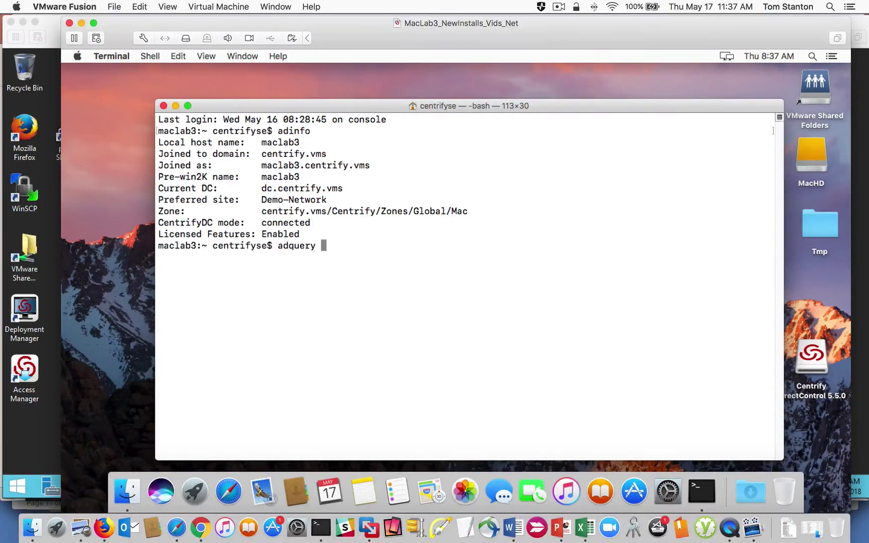
{"action": "key", "text": "Return"}
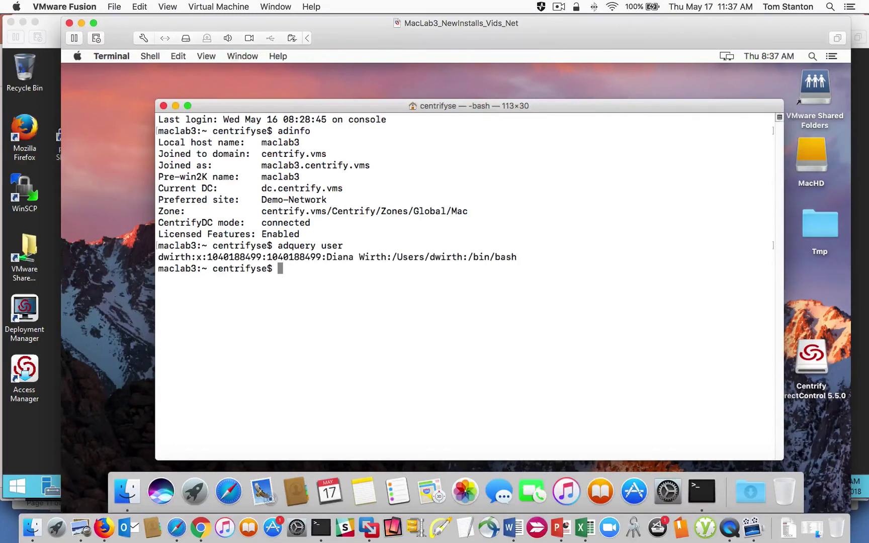
{"action": "key", "text": "Up"}
{"action": "key", "text": "Return"}
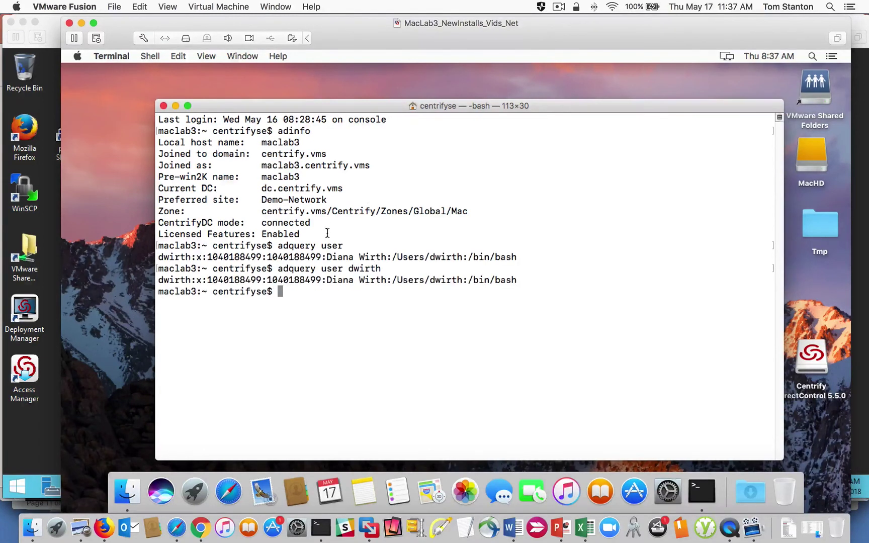
{"action": "double_click", "coordinate": [241, 257]}
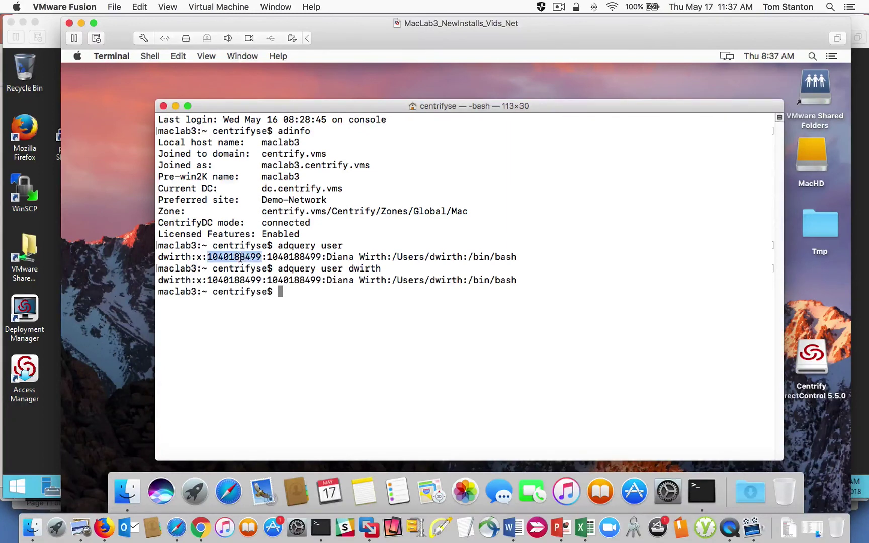
{"action": "left_click", "coordinate": [275, 7]}
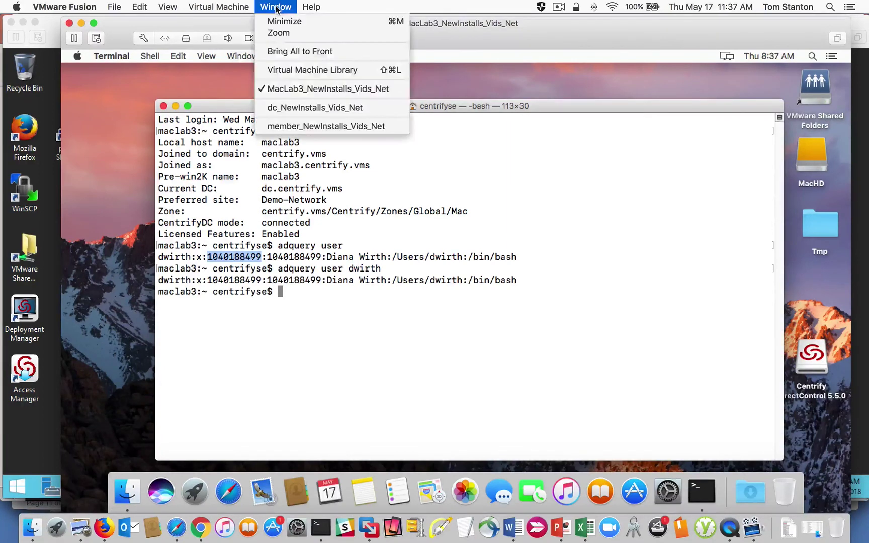
Step: On the member server VM, refresh centrify.vms and select maclab3 in the Mac_Desktops OU
{"action": "left_click", "coordinate": [307, 124]}
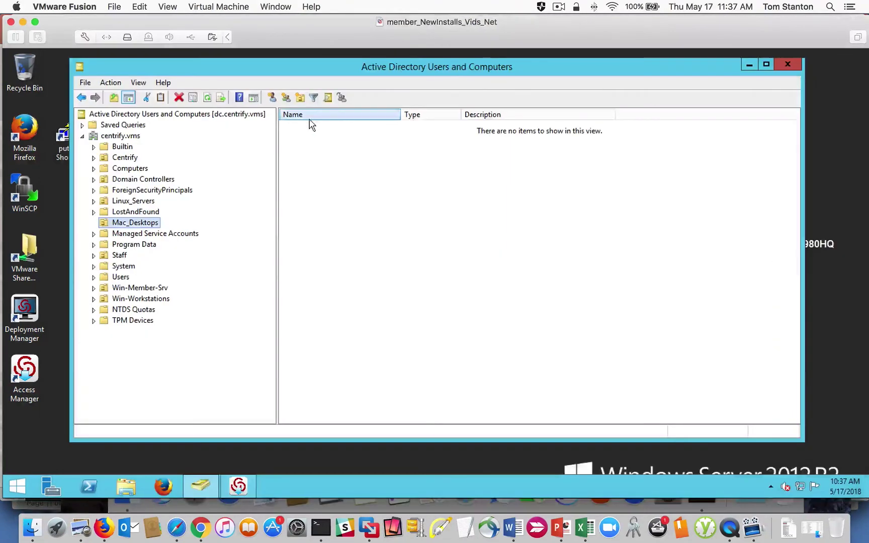
{"action": "right_click", "coordinate": [118, 135]}
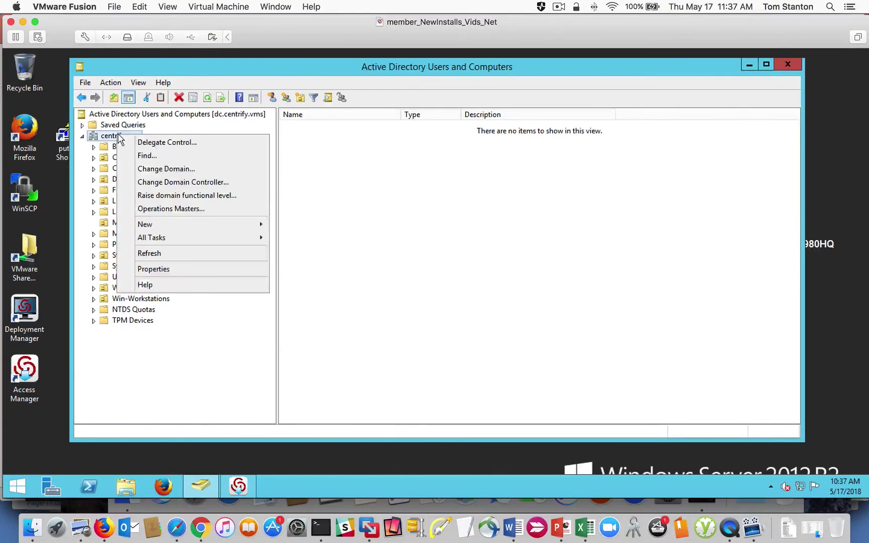
{"action": "left_click", "coordinate": [173, 256]}
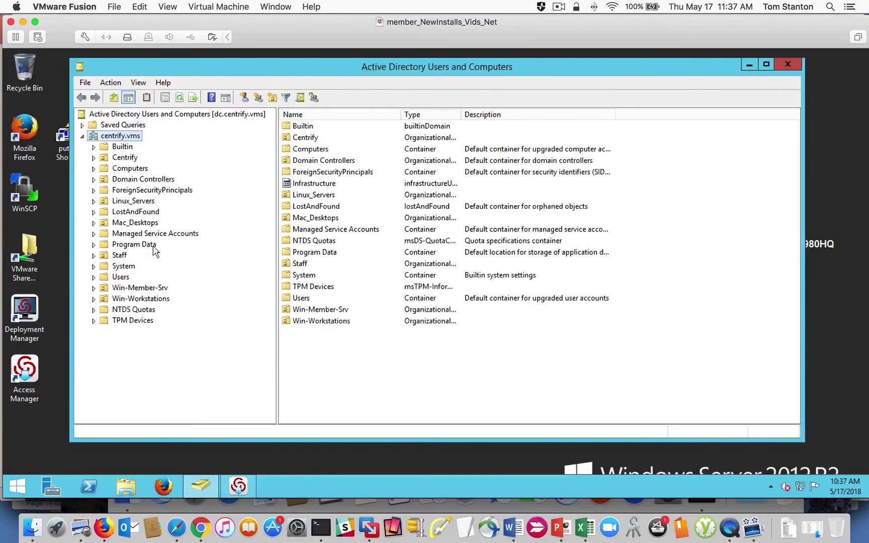
{"action": "left_click", "coordinate": [125, 224]}
{"action": "left_click", "coordinate": [307, 127]}
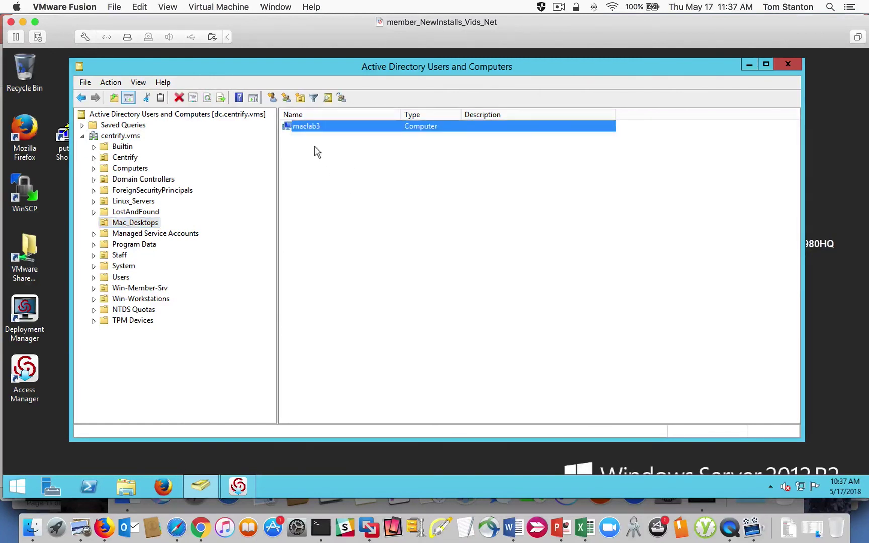
Step: Refresh the Mac zone in Access Manager and expand the maclab3 computer
{"action": "left_click", "coordinate": [246, 489]}
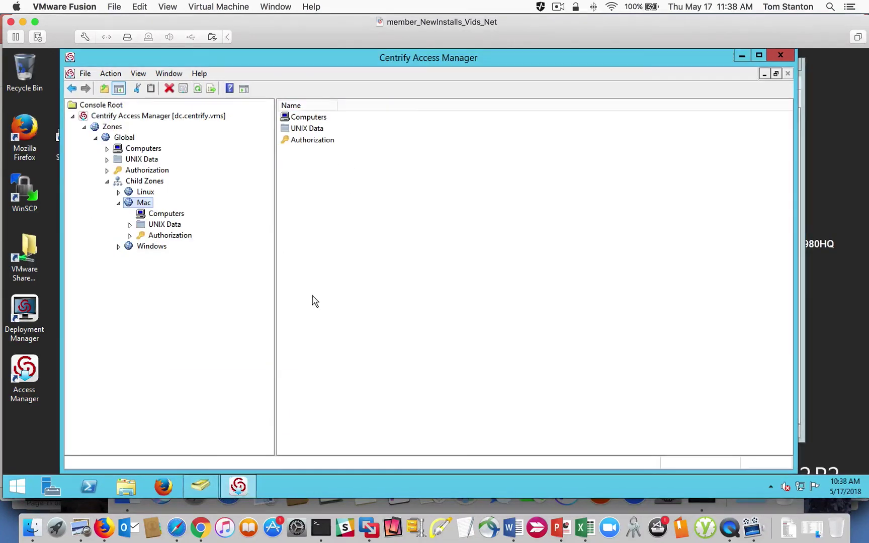
{"action": "right_click", "coordinate": [137, 203]}
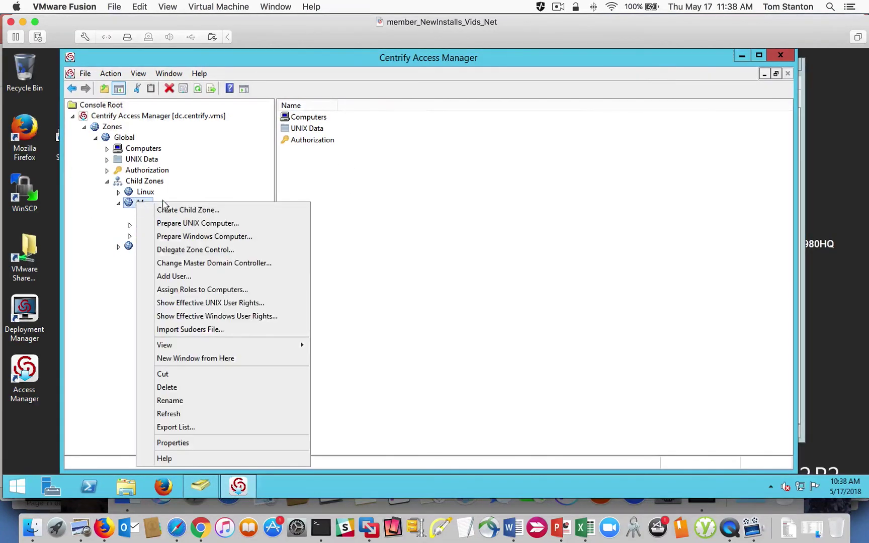
{"action": "left_click", "coordinate": [192, 413]}
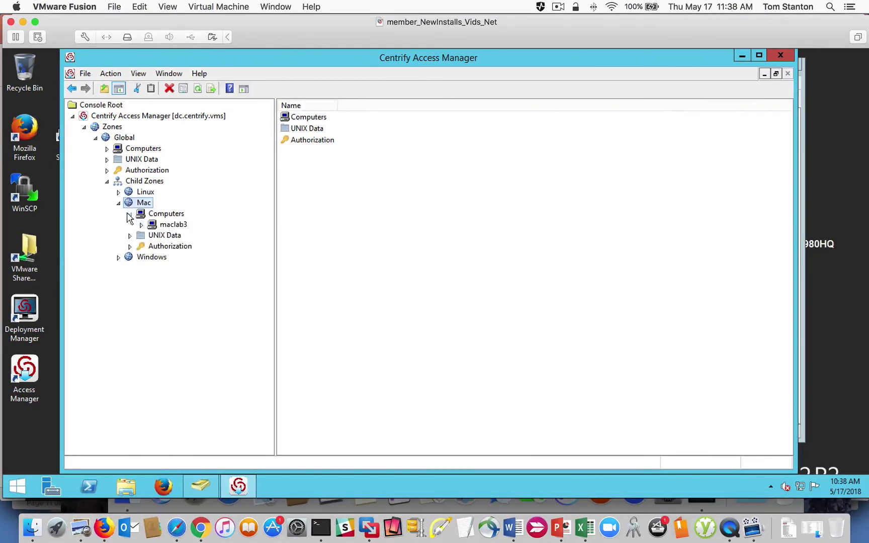
{"action": "left_click", "coordinate": [176, 227]}
{"action": "left_click", "coordinate": [142, 226]}
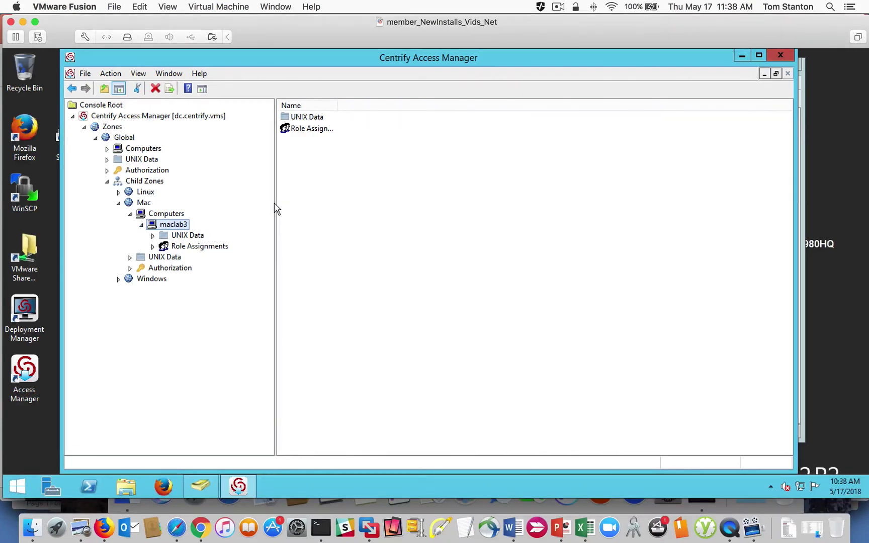
{"action": "left_click_drag", "start_coordinate": [276, 202], "coordinate": [299, 202]}
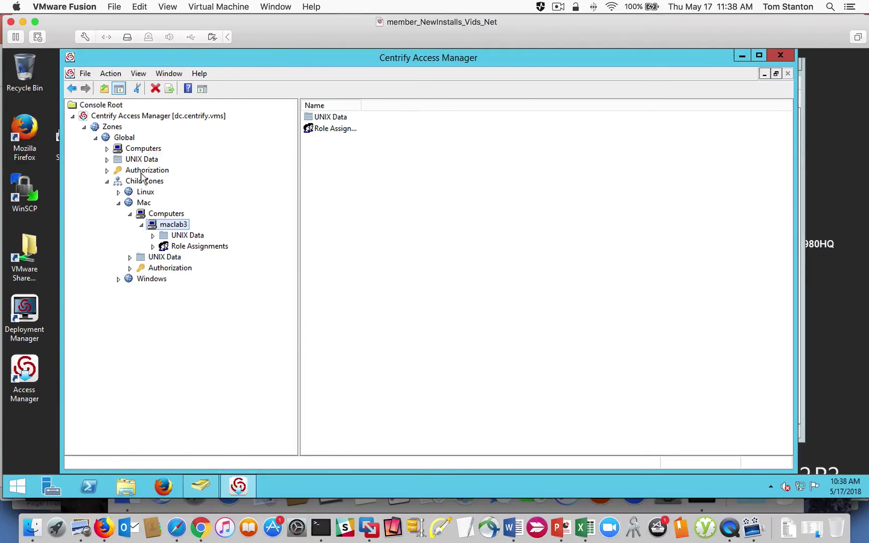
{"action": "left_click", "coordinate": [119, 203]}
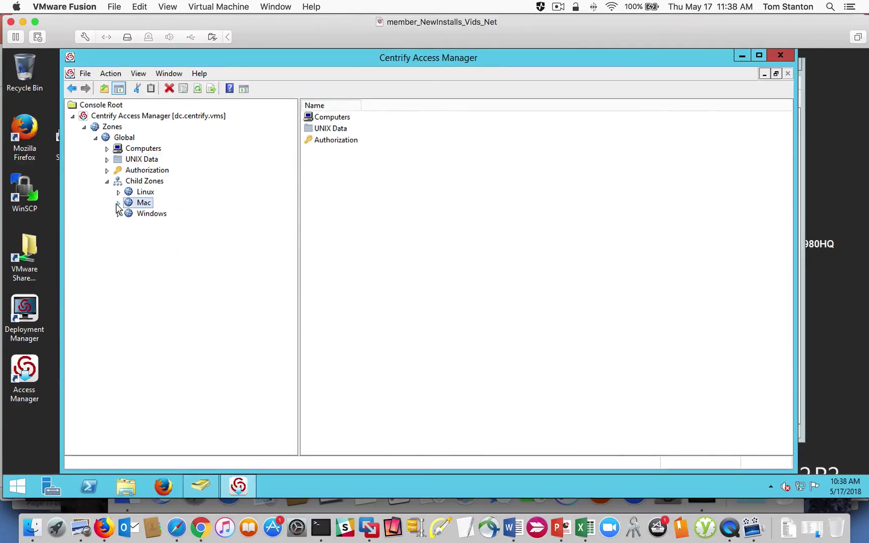
Step: Browse the Global zone's Computers, UNIX Data and Authorization, then the Mac zone's nodes
{"action": "left_click", "coordinate": [136, 150]}
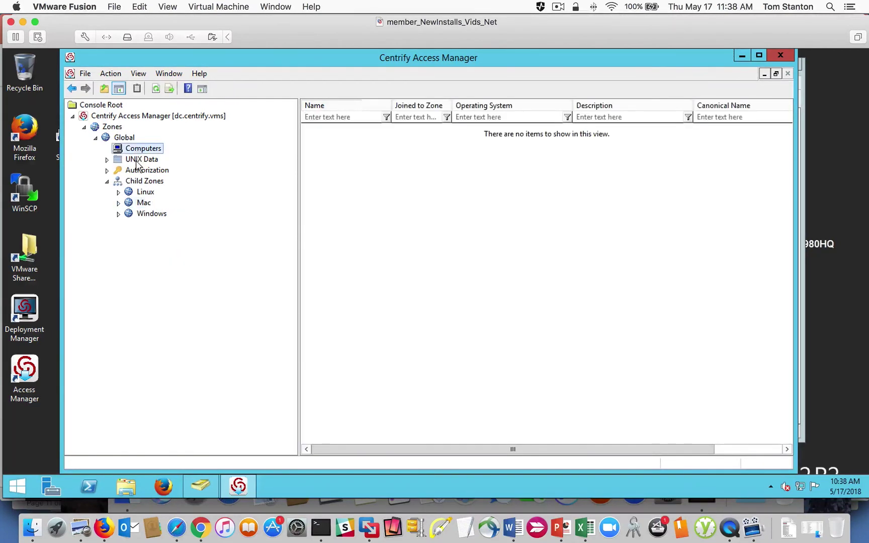
{"action": "key", "text": "Down"}
{"action": "left_click", "coordinate": [136, 172]}
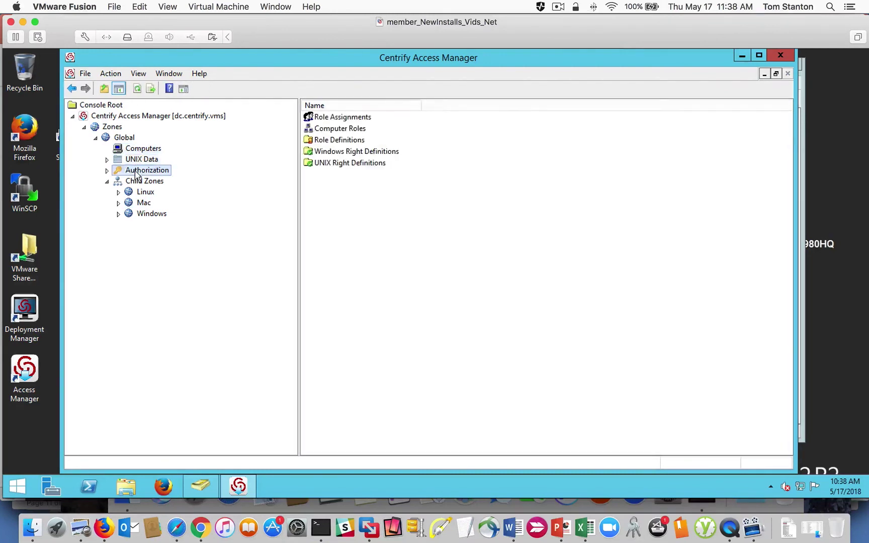
{"action": "left_click", "coordinate": [118, 193]}
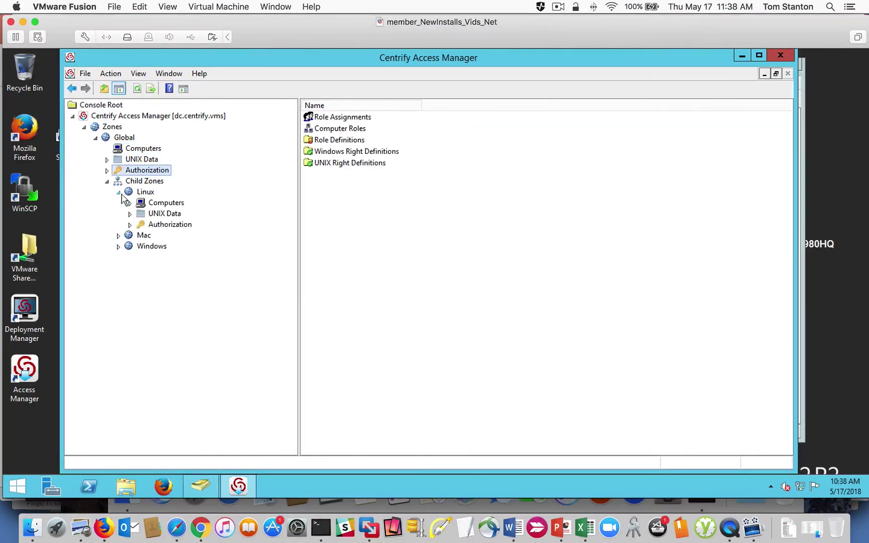
{"action": "left_click", "coordinate": [118, 193]}
{"action": "left_click", "coordinate": [118, 203]}
{"action": "left_click", "coordinate": [152, 225]}
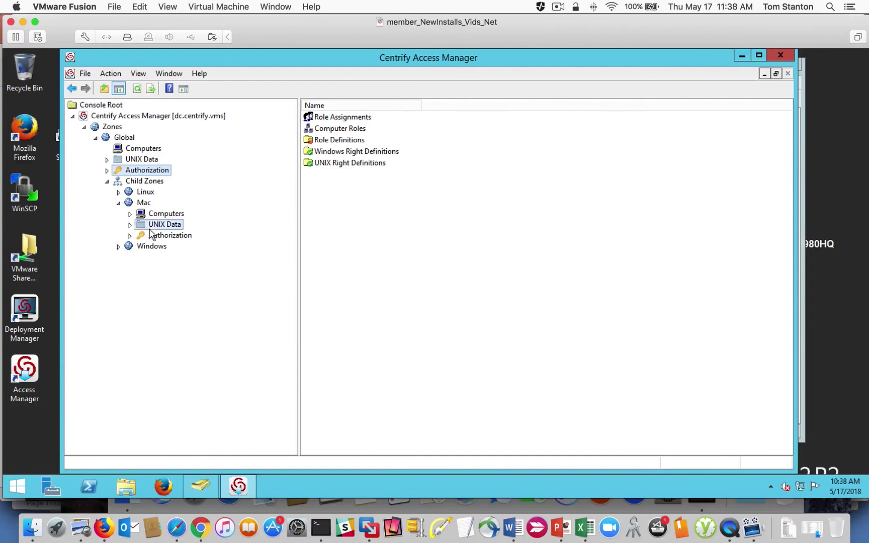
{"action": "left_click", "coordinate": [130, 236]}
{"action": "left_click", "coordinate": [129, 214]}
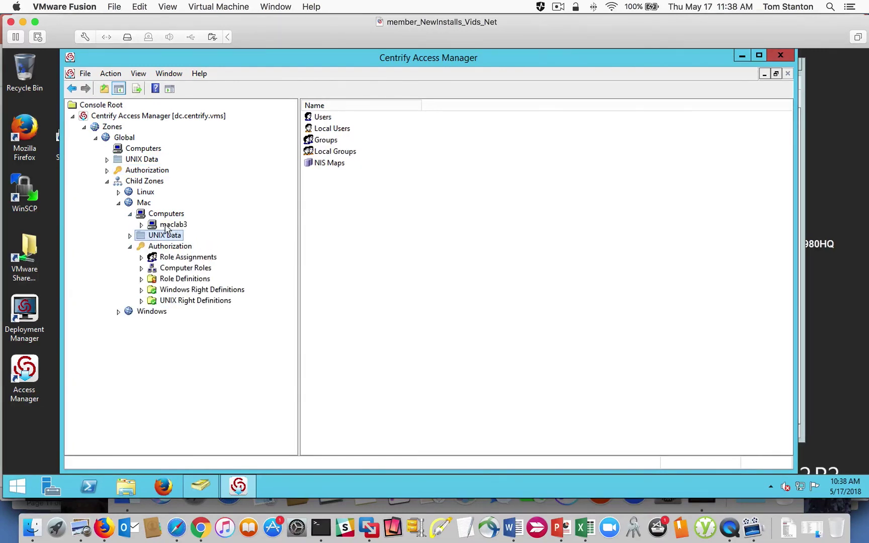
Step: Open the Users list under maclab3's UNIX Data, which is empty
{"action": "left_click", "coordinate": [149, 226]}
{"action": "left_click", "coordinate": [142, 225]}
{"action": "left_click", "coordinate": [189, 236]}
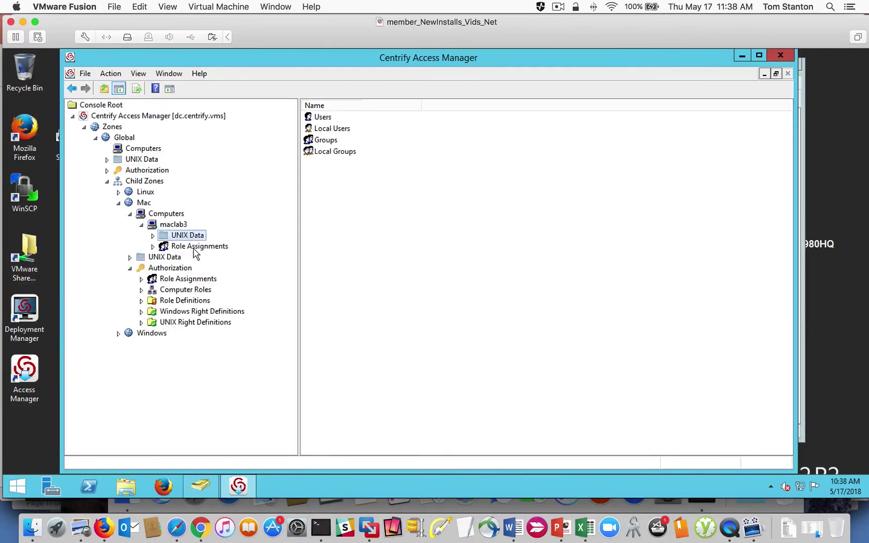
{"action": "left_click", "coordinate": [195, 246]}
{"action": "left_click", "coordinate": [153, 236]}
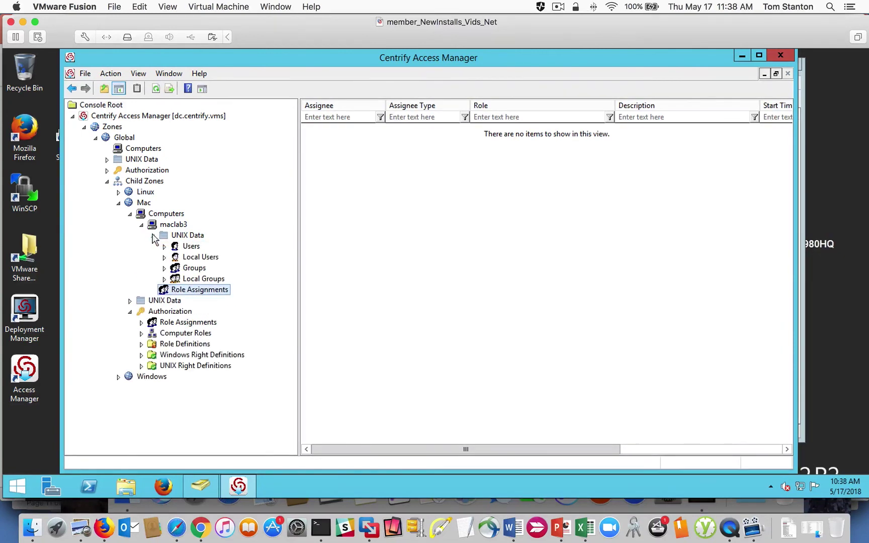
{"action": "left_click", "coordinate": [191, 247]}
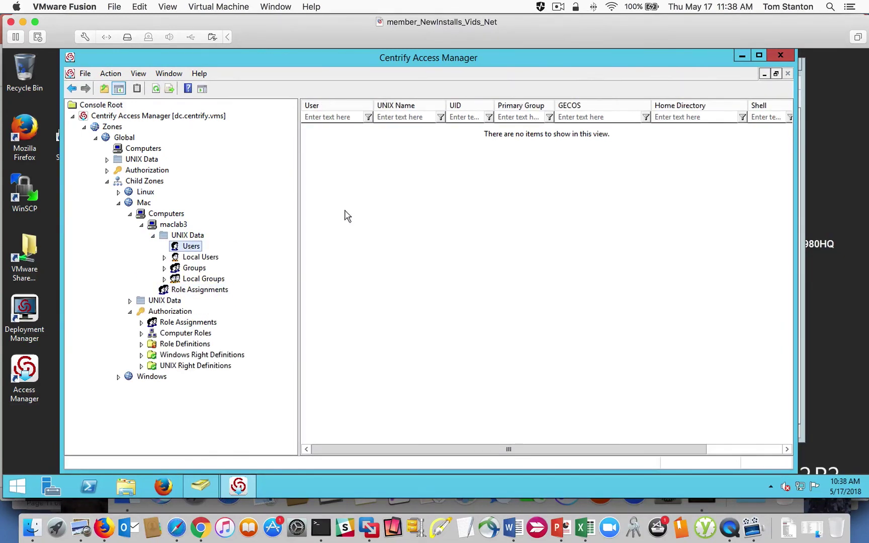
Step: Compare with the Global zone's single AD user, then return to maclab3's empty user list
{"action": "left_click", "coordinate": [106, 160]}
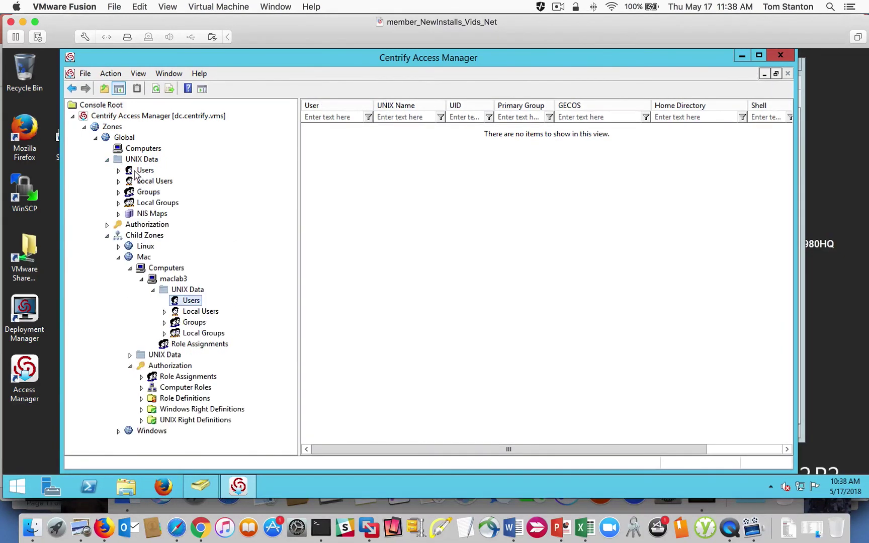
{"action": "left_click", "coordinate": [141, 171]}
{"action": "left_click", "coordinate": [328, 132]}
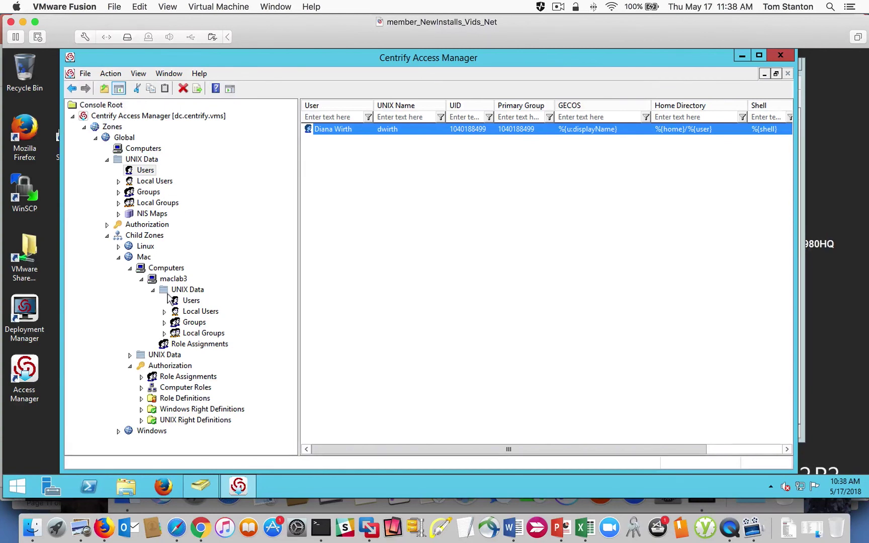
{"action": "left_click", "coordinate": [190, 301]}
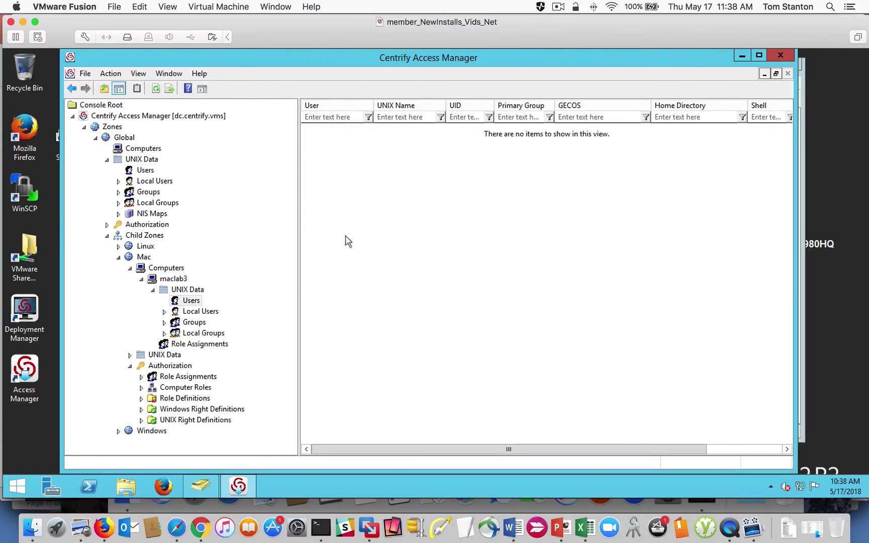
Step: Begin adding the domain user found by searching 'dw' to maclab3 as a computer-level profile
{"action": "right_click", "coordinate": [405, 211]}
{"action": "left_click", "coordinate": [442, 208]}
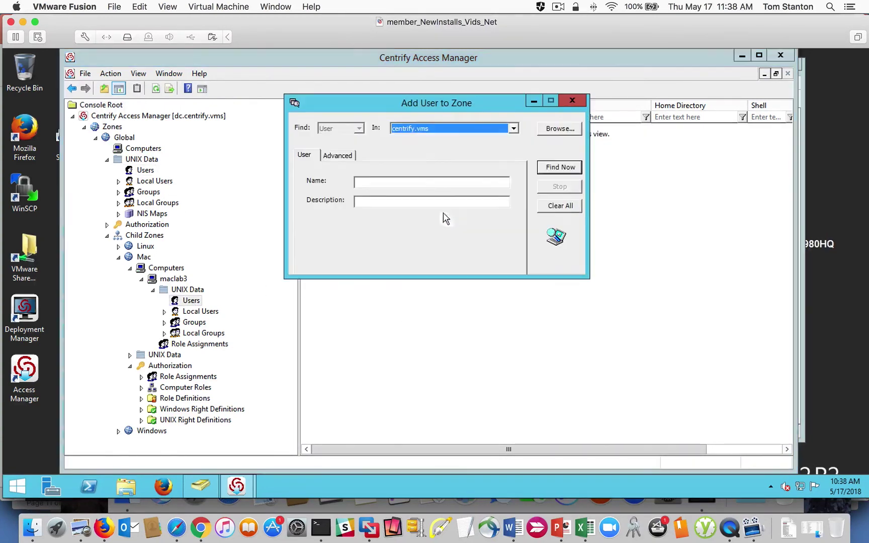
{"action": "left_click", "coordinate": [377, 182]}
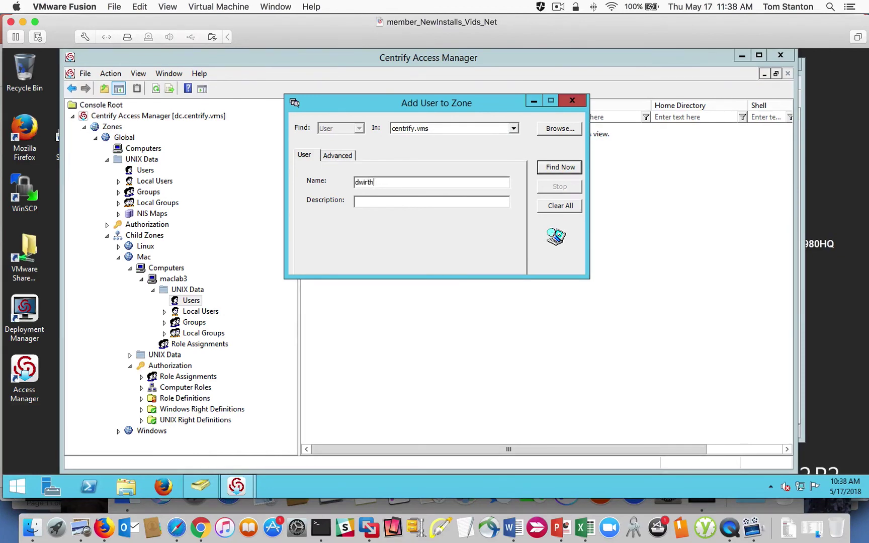
{"action": "key", "text": "Return"}
{"action": "left_click", "coordinate": [372, 305]}
{"action": "left_click", "coordinate": [499, 398]}
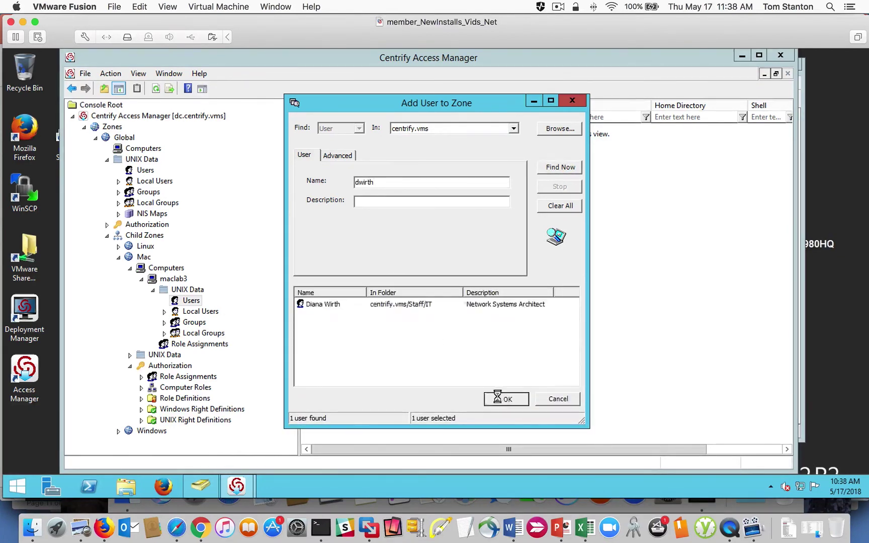
{"action": "left_click", "coordinate": [478, 294]}
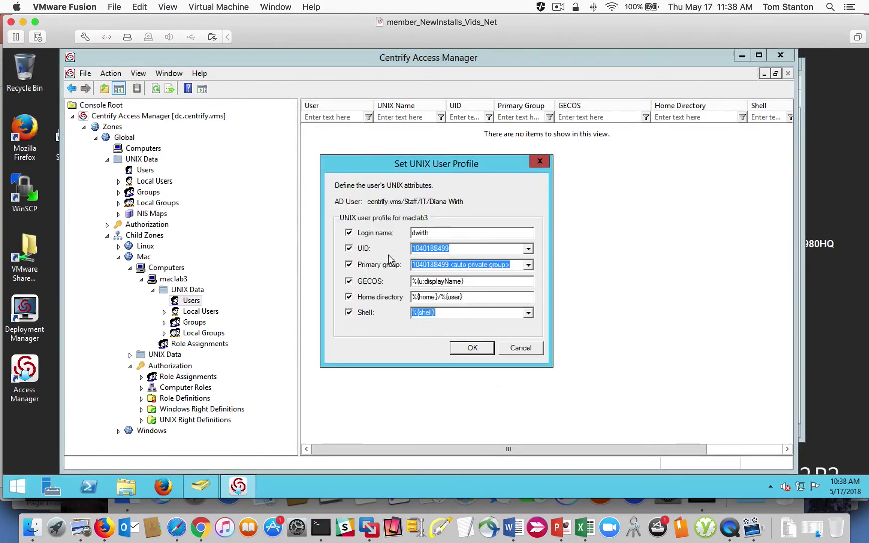
Step: Set the profile fields to inherit, enter UID 503, then cancel without saving
{"action": "left_click", "coordinate": [349, 233]}
{"action": "left_click", "coordinate": [348, 265]}
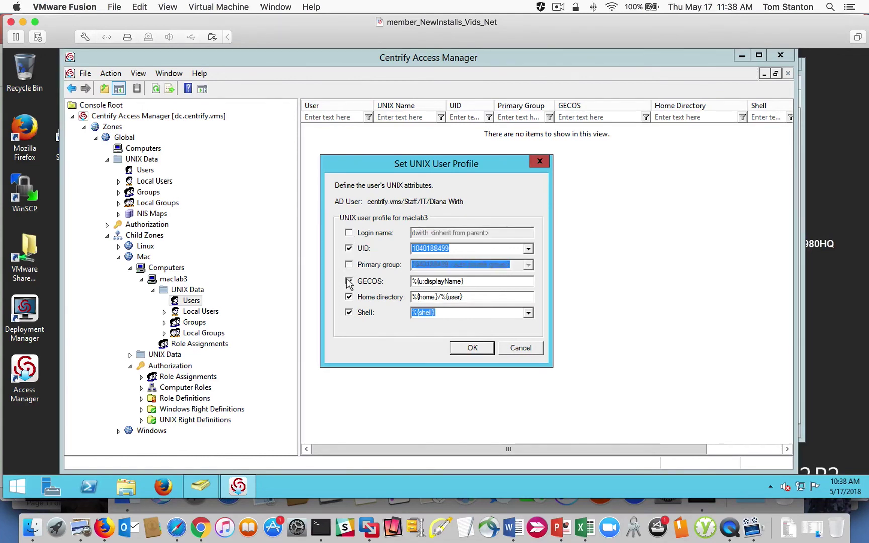
{"action": "left_click", "coordinate": [349, 281]}
{"action": "left_click", "coordinate": [349, 297]}
{"action": "left_click", "coordinate": [348, 312]}
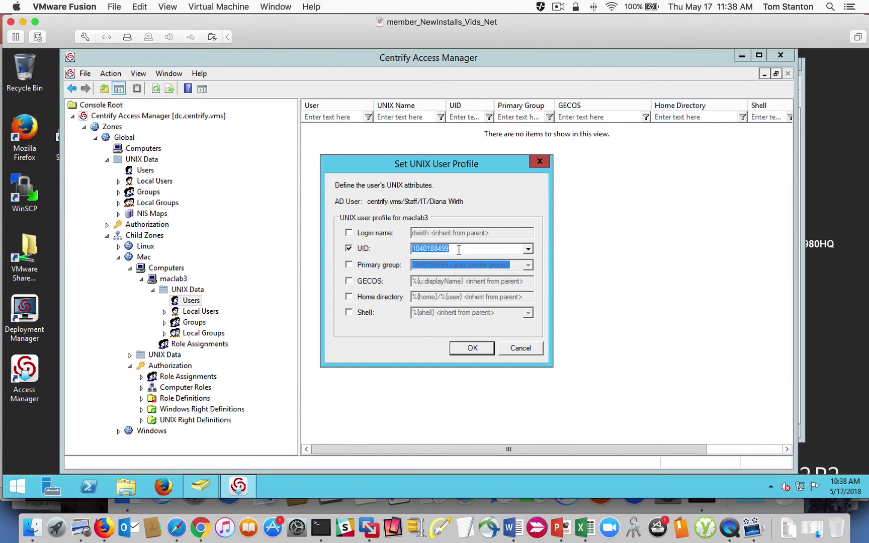
{"action": "type", "text": "6"}
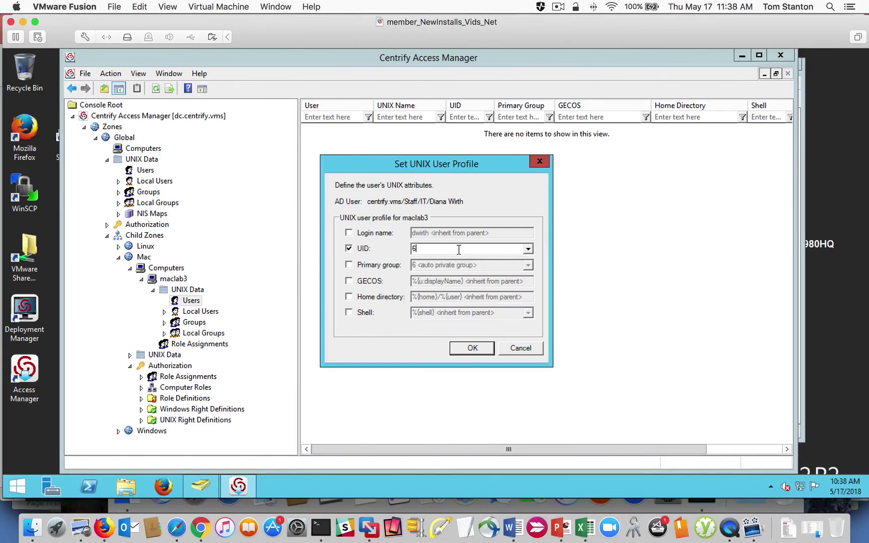
{"action": "key", "text": "BackSpace"}
{"action": "type", "text": "503"}
{"action": "left_click", "coordinate": [521, 349]}
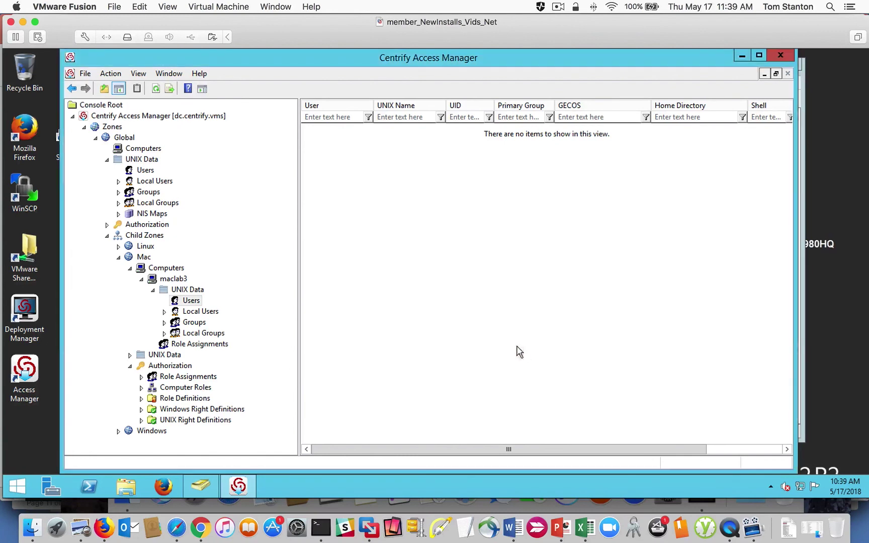
Step: Show the Mac zone's computer list, with maclab3 running OS X 10.12.6
{"action": "left_click", "coordinate": [142, 279]}
{"action": "left_click", "coordinate": [130, 269]}
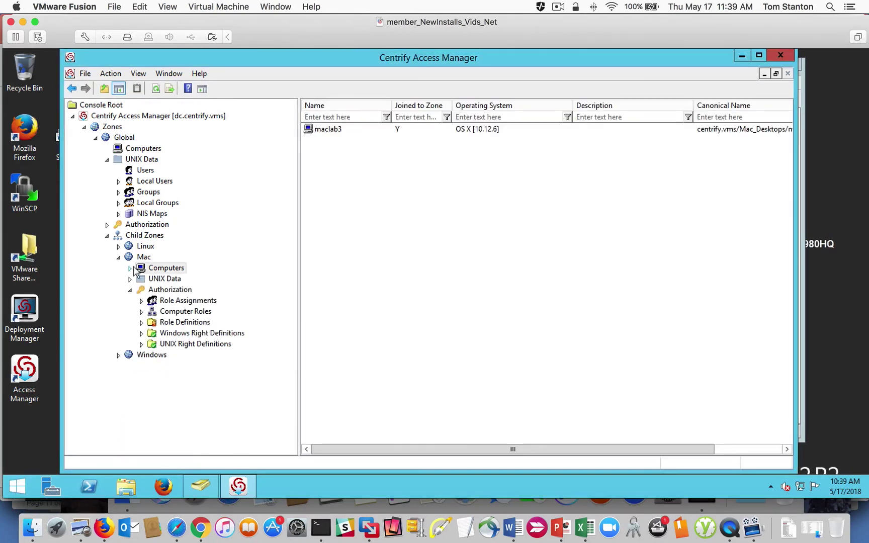
{"action": "left_click", "coordinate": [277, 7]}
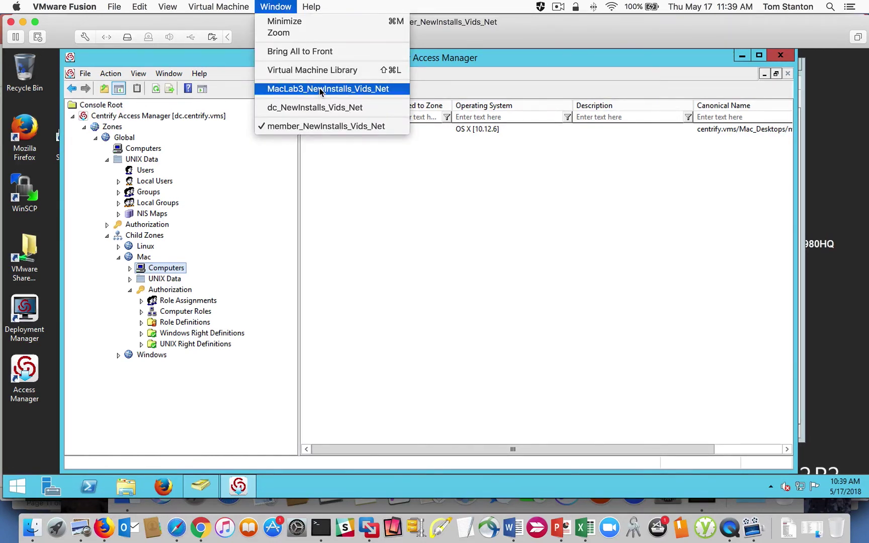
Step: On the MacLab3 VM, run bare adjoin and scroll through its options usage listing
{"action": "left_click", "coordinate": [321, 90]}
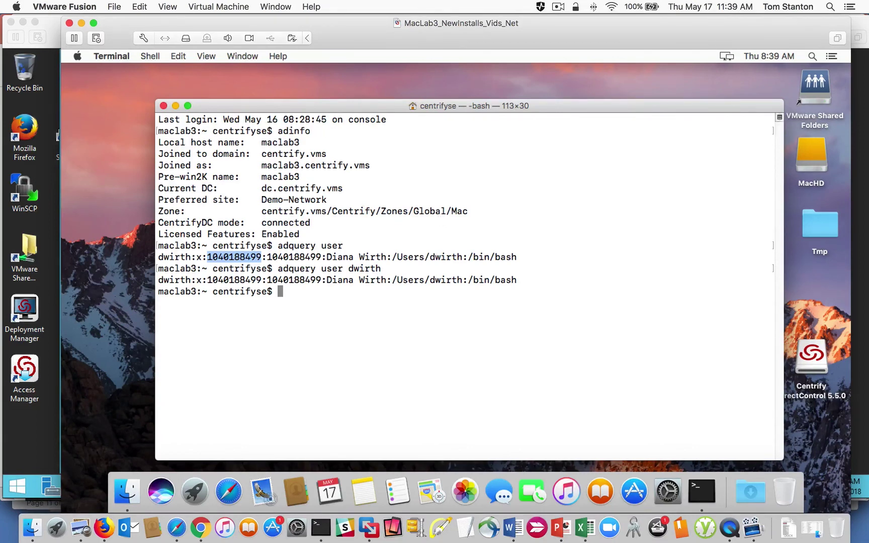
{"action": "type", "text": "exit"}
{"action": "key", "text": "BackSpace"}
{"action": "key", "text": "BackSpace"}
{"action": "key", "text": "BackSpace"}
{"action": "key", "text": "BackSpace"}
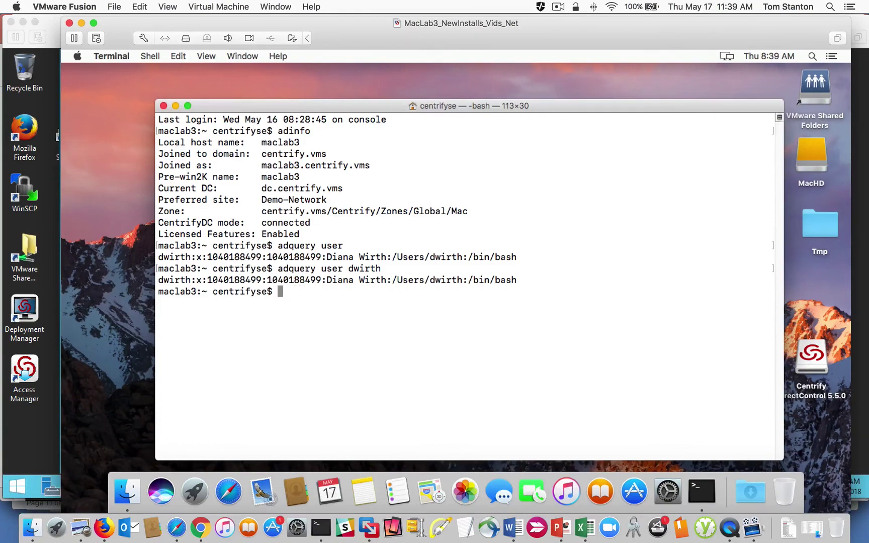
{"action": "type", "text": "adjoin"}
{"action": "key", "text": "Return"}
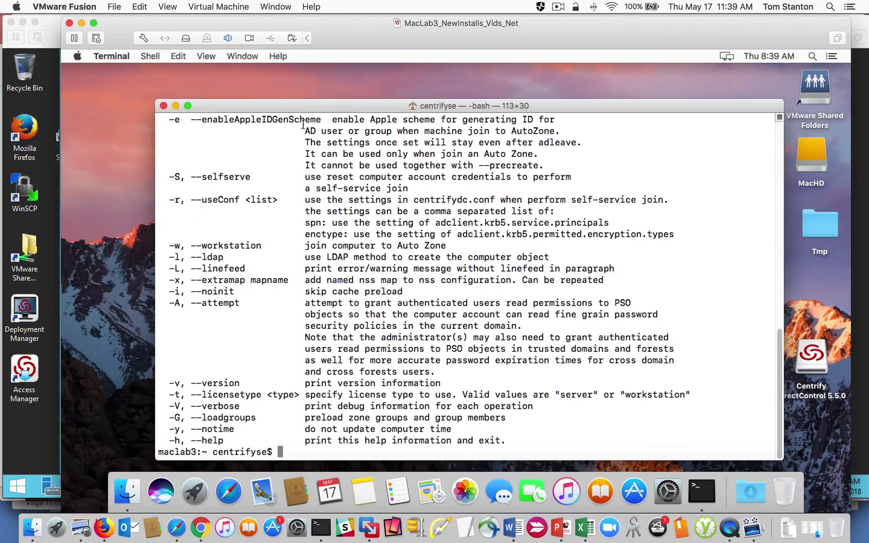
{"action": "left_click_drag", "start_coordinate": [779, 342], "coordinate": [779, 192]}
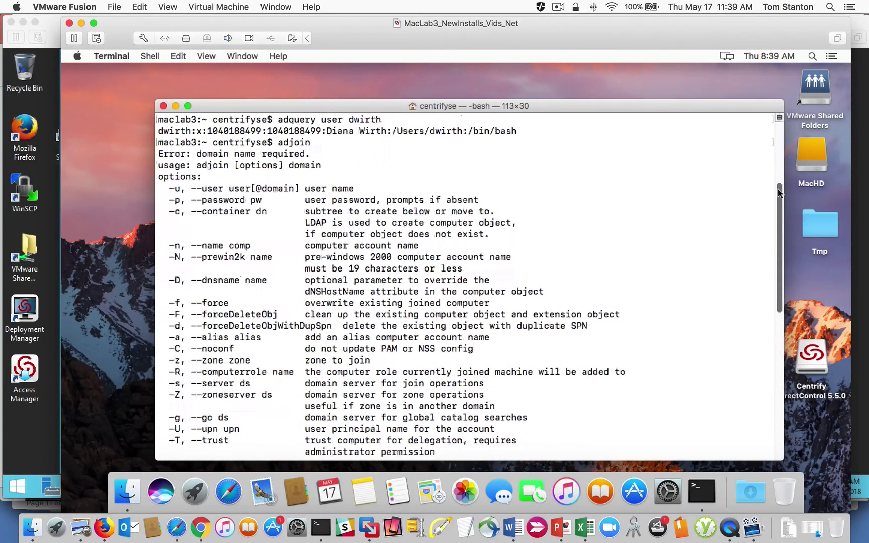
{"action": "scroll", "coordinate": [780, 189], "scroll_direction": "up", "scroll_amount": 2}
{"action": "scroll", "coordinate": [781, 184], "scroll_direction": "down", "scroll_amount": 5}
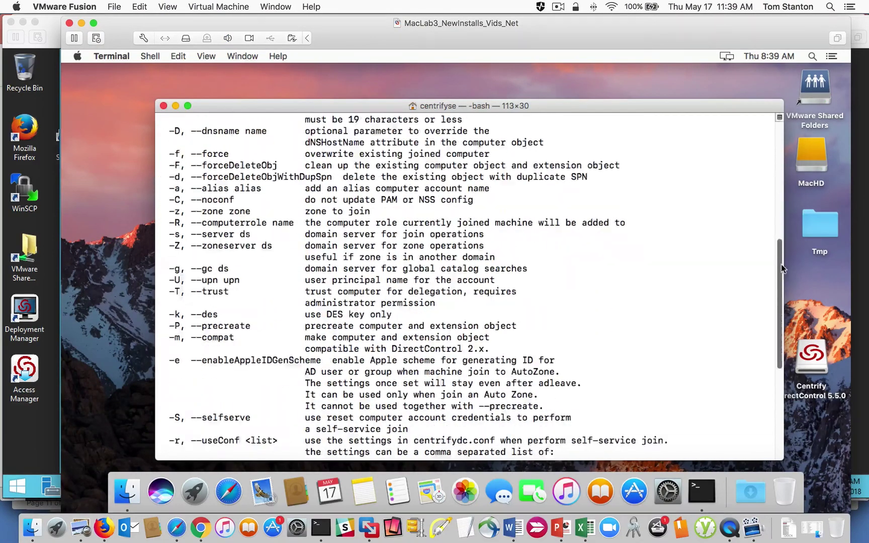
{"action": "scroll", "coordinate": [784, 187], "scroll_direction": "up", "scroll_amount": 5}
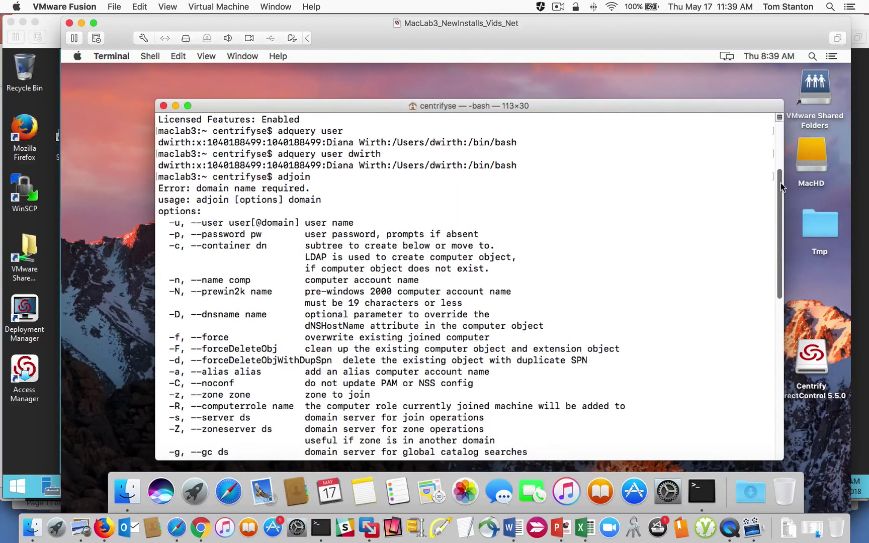
{"action": "scroll", "coordinate": [781, 205], "scroll_direction": "up", "scroll_amount": 3}
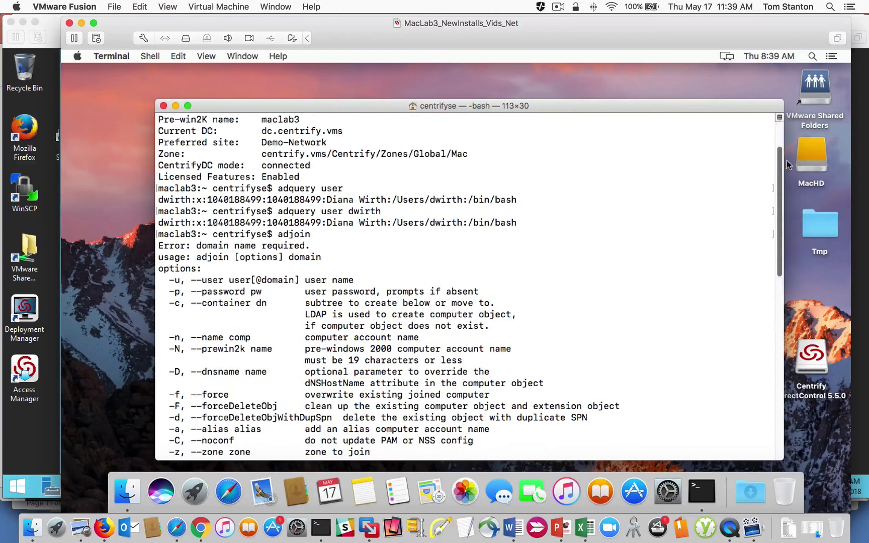
Step: Open the Centrify pane in System Preferences
{"action": "left_click", "coordinate": [78, 57]}
{"action": "left_click", "coordinate": [97, 89]}
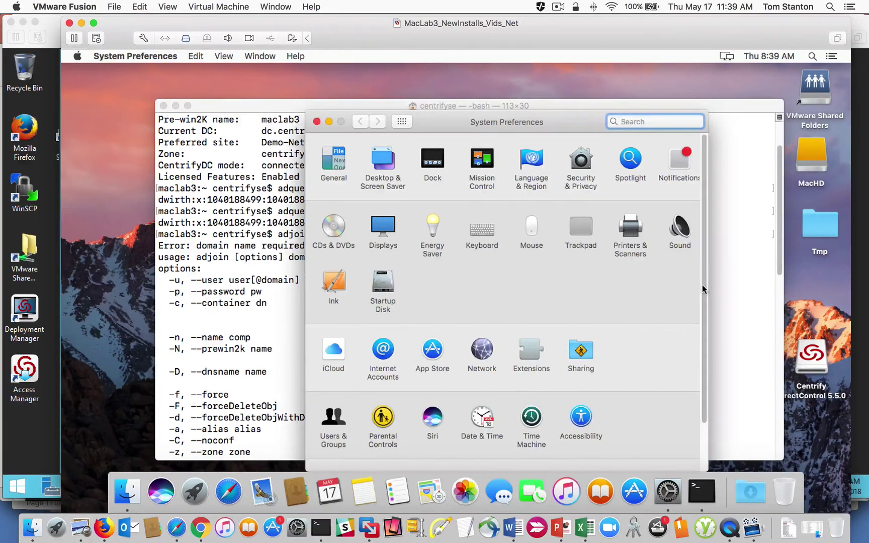
{"action": "left_click_drag", "start_coordinate": [702, 285], "coordinate": [704, 403]}
{"action": "left_click_drag", "start_coordinate": [441, 124], "coordinate": [458, 76]}
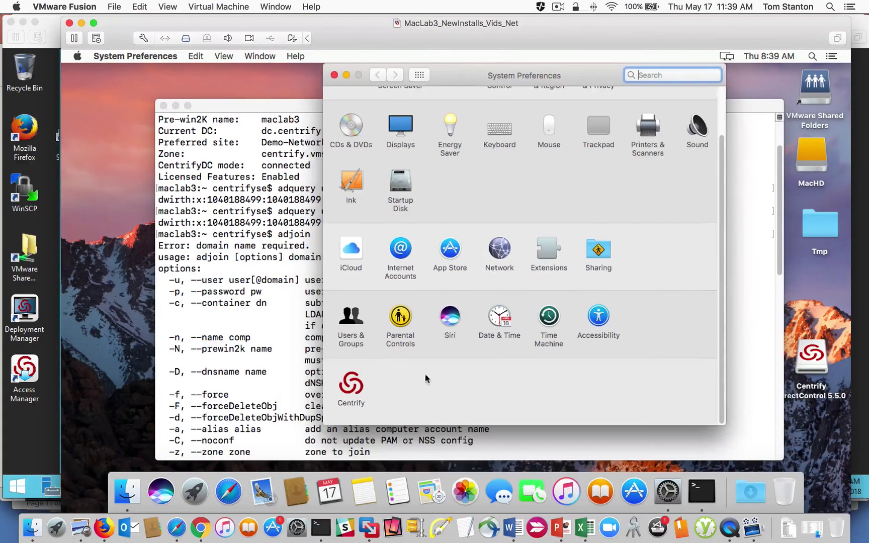
{"action": "left_click", "coordinate": [351, 385]}
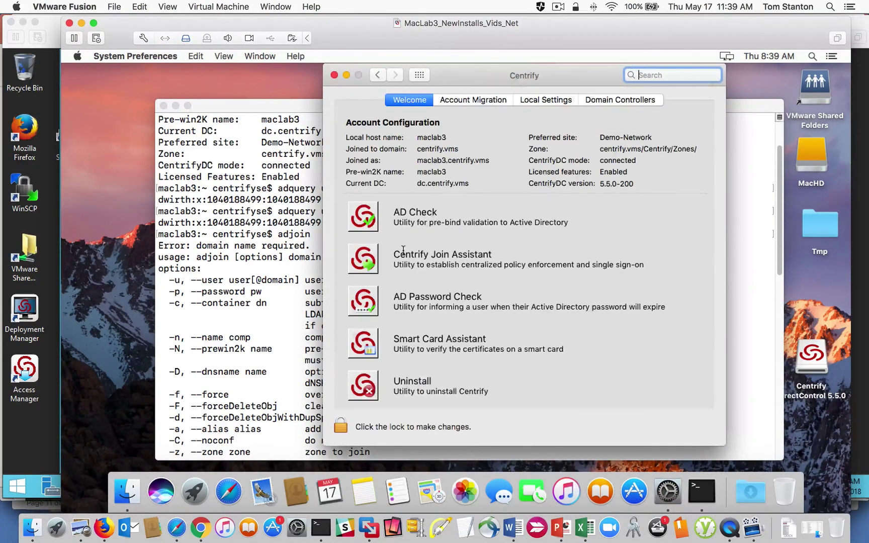
Step: Unlock the Centrify settings with the admin password and launch the Centrify Join Assistant
{"action": "left_click", "coordinate": [337, 427]}
{"action": "type", "text": "••••••••••"}
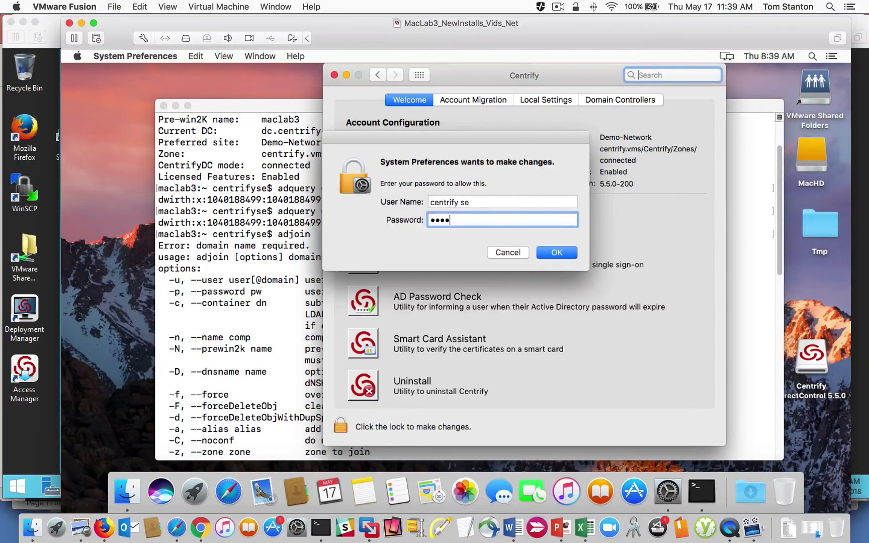
{"action": "key", "text": "Return"}
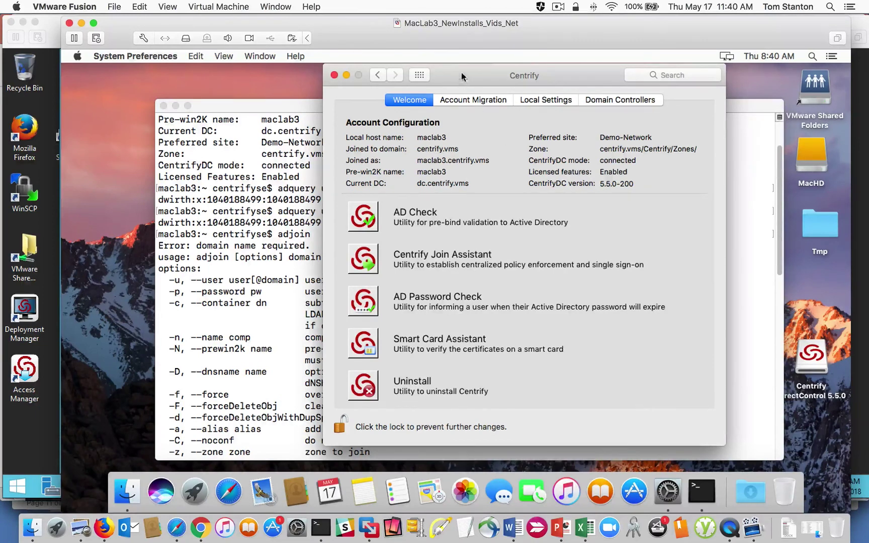
{"action": "left_click_drag", "start_coordinate": [462, 72], "coordinate": [426, 74]}
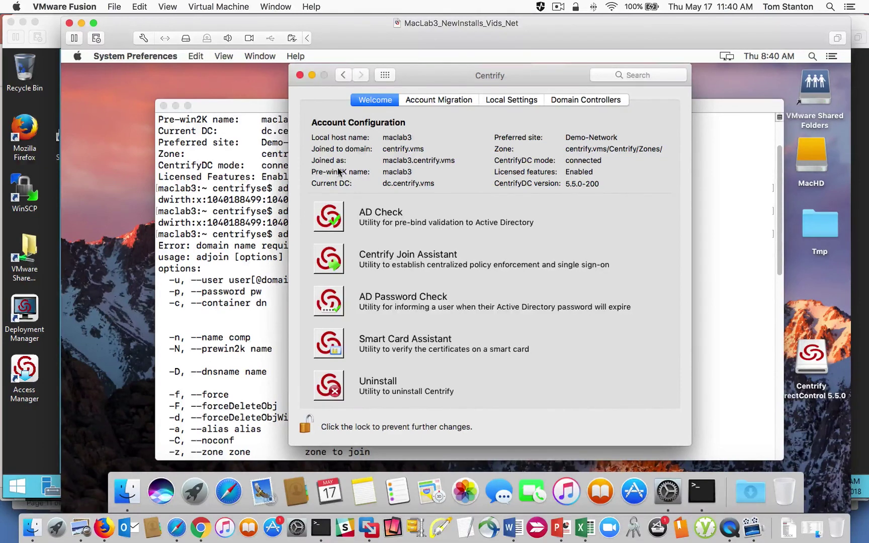
{"action": "left_click_drag", "start_coordinate": [399, 75], "coordinate": [388, 81]}
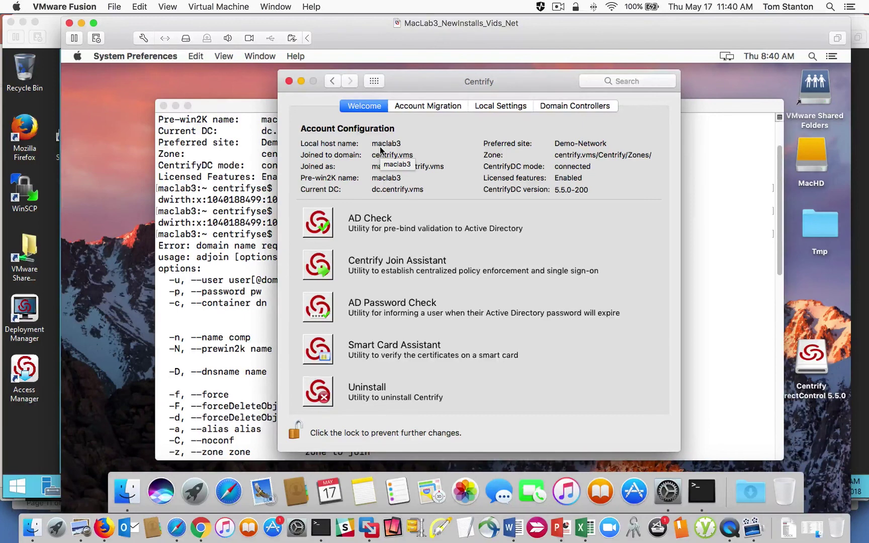
{"action": "left_click_drag", "start_coordinate": [438, 84], "coordinate": [430, 78]}
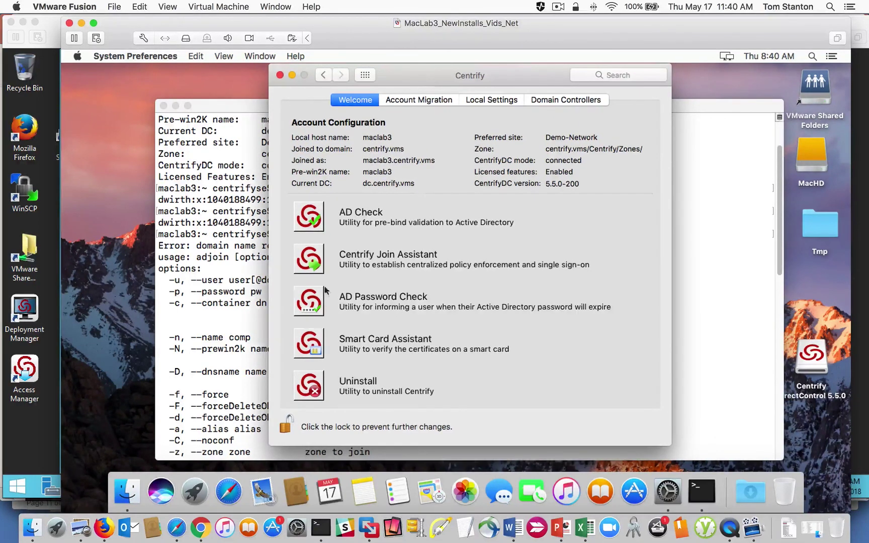
{"action": "left_click", "coordinate": [309, 258]}
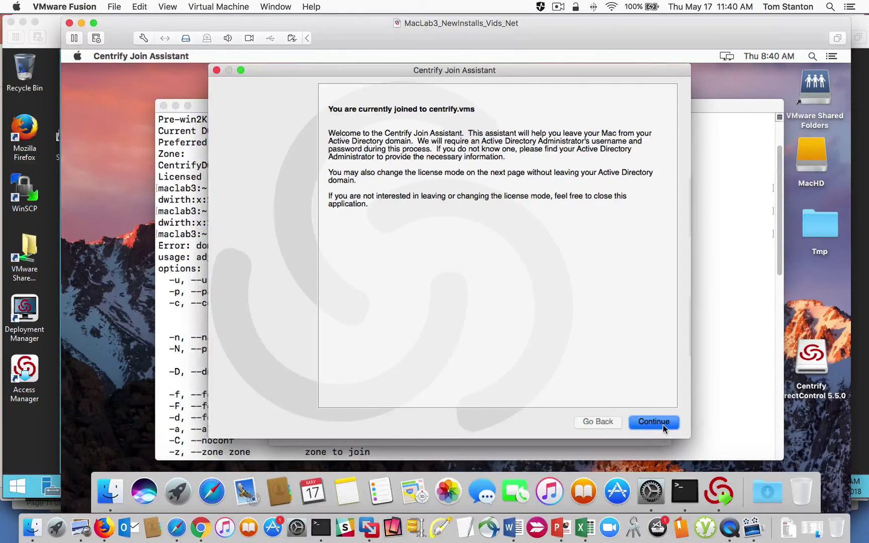
Step: Continue past the welcome page, run adleave in Terminal, and authenticate with the admin password
{"action": "left_click", "coordinate": [664, 425]}
{"action": "left_click", "coordinate": [198, 289]}
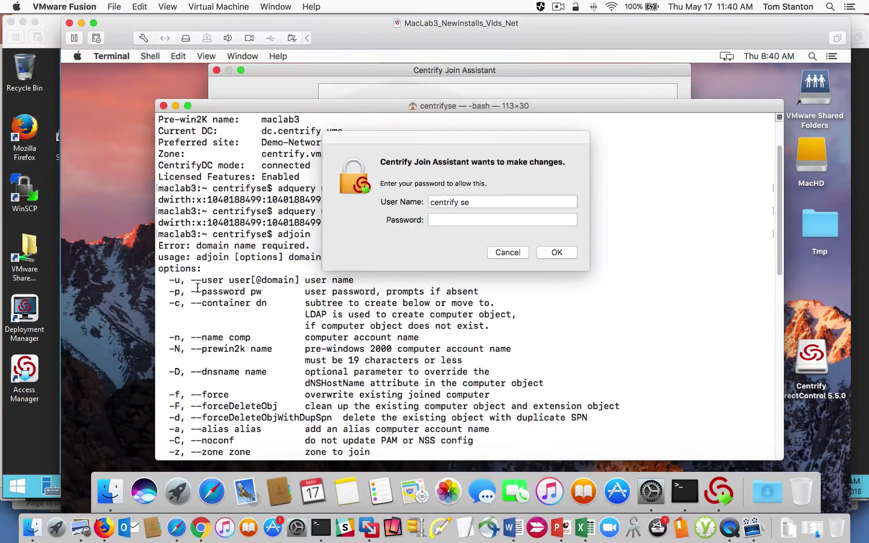
{"action": "type", "text": "adleave"}
{"action": "key", "text": "Return"}
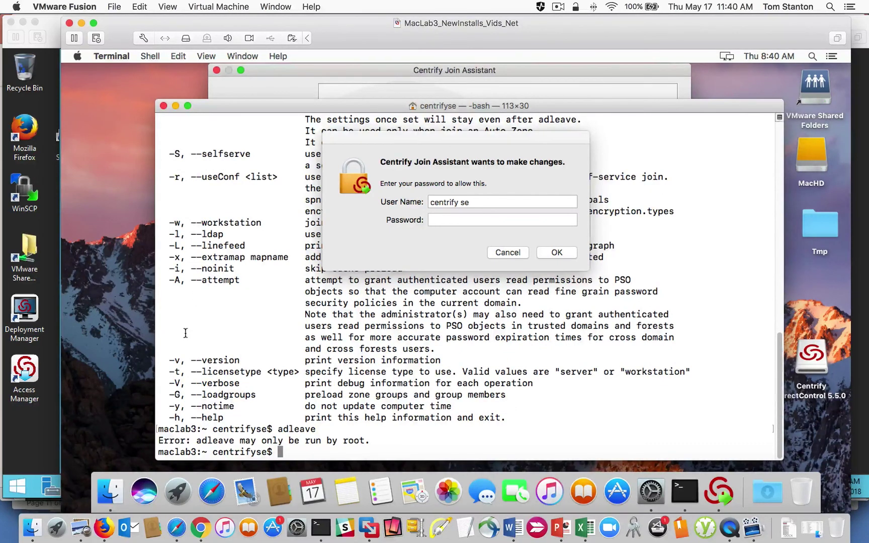
{"action": "left_click", "coordinate": [468, 220]}
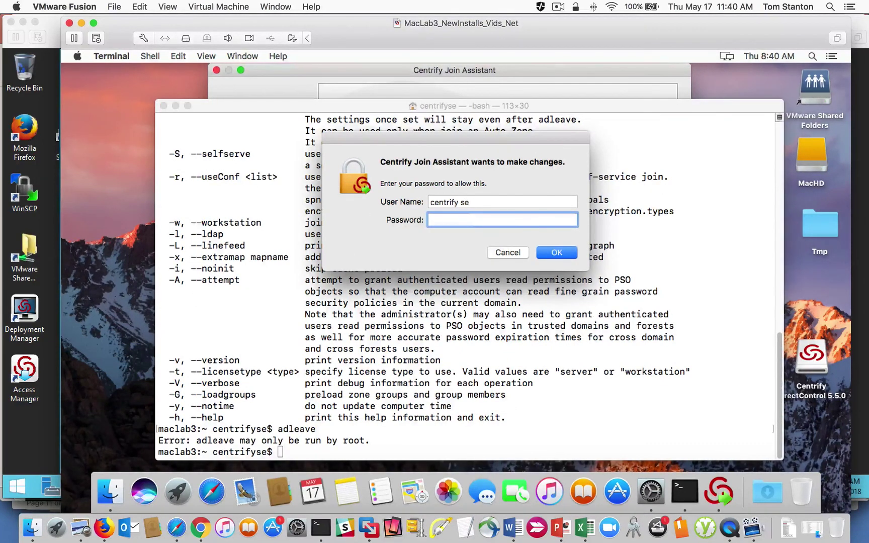
{"action": "type", "text": "********"}
{"action": "key", "text": "Return"}
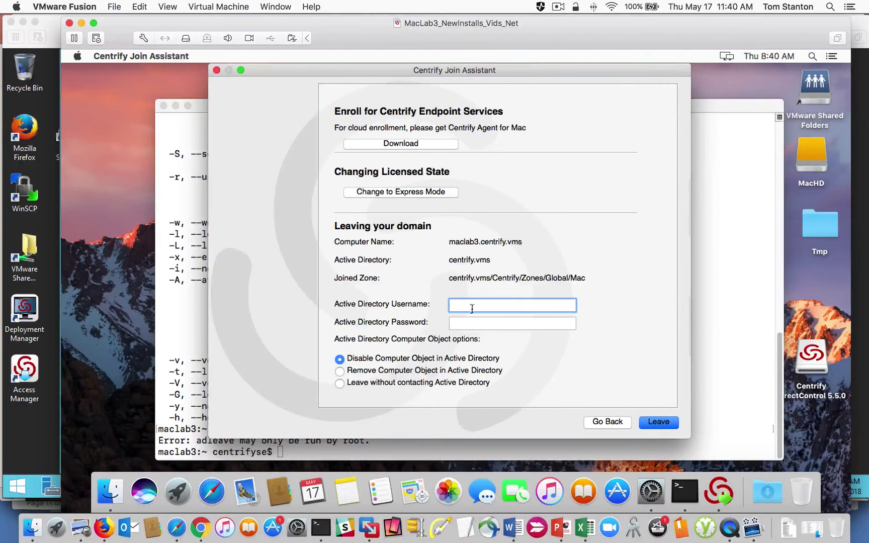
Step: Enter the AD username and password, choose Remove Computer Object, leave the domain and close
{"action": "type", "text": "wirth"}
{"action": "key", "text": "Tab"}
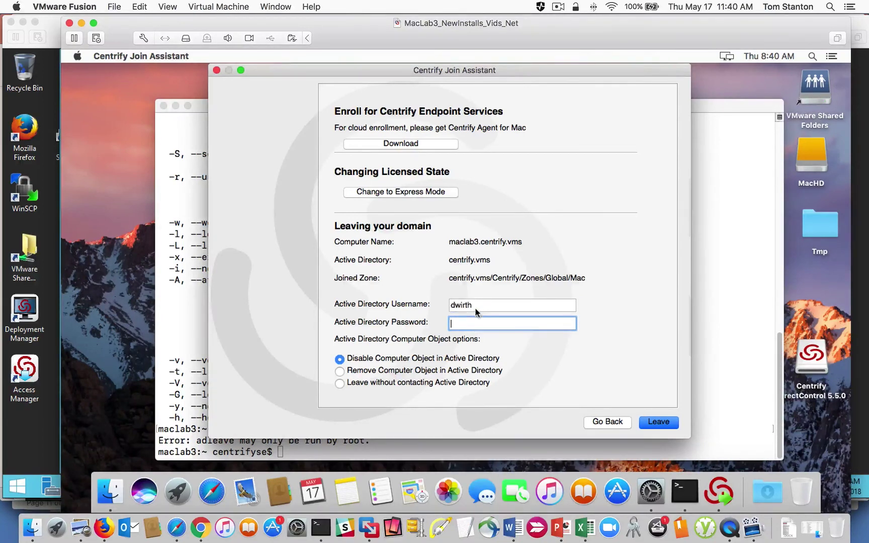
{"action": "type", "text": "••••••••"}
{"action": "left_click", "coordinate": [341, 371]}
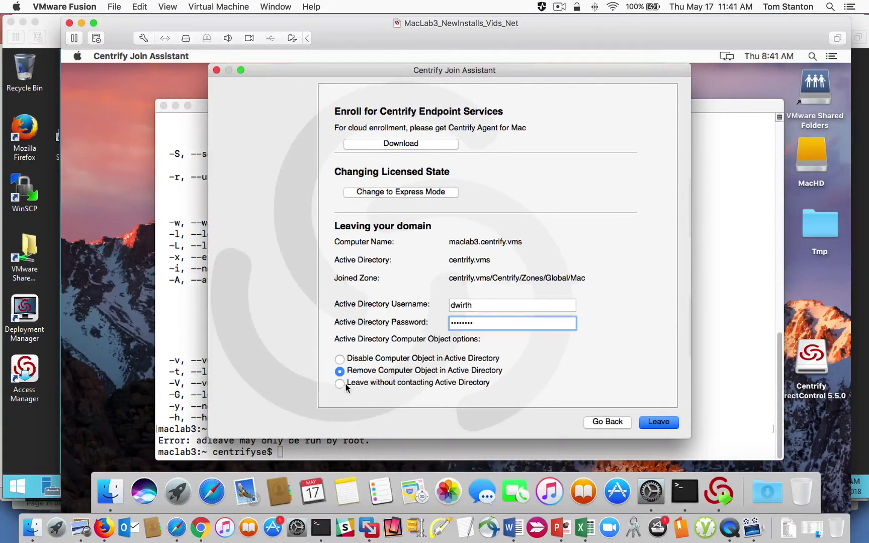
{"action": "left_click", "coordinate": [657, 423]}
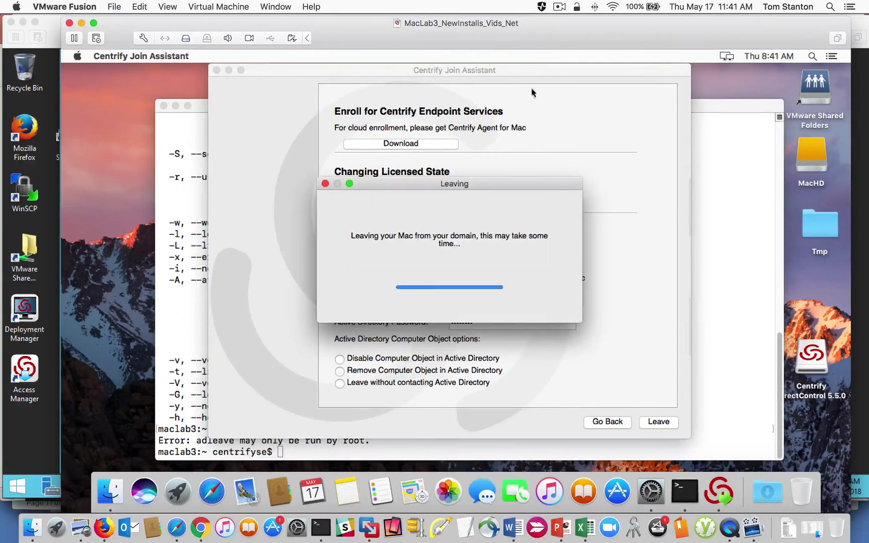
{"action": "left_click", "coordinate": [557, 7]}
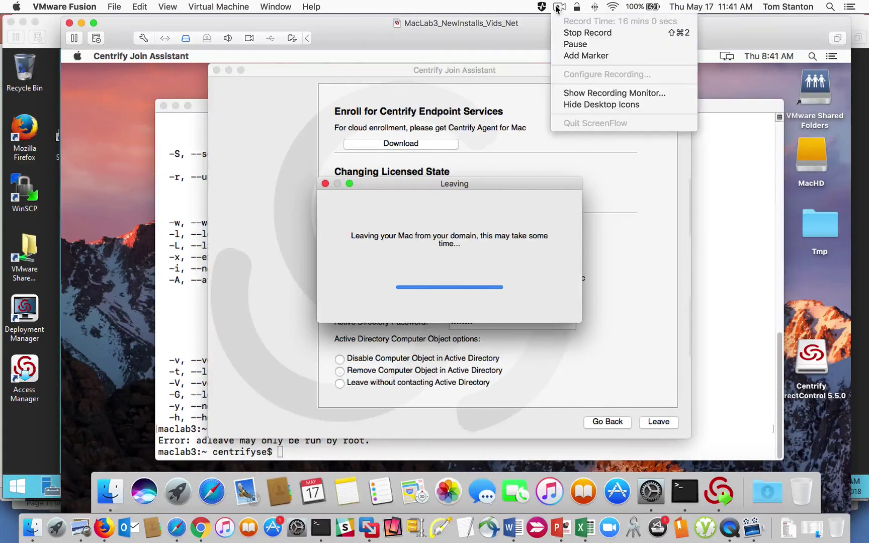
{"action": "left_click", "coordinate": [595, 46]}
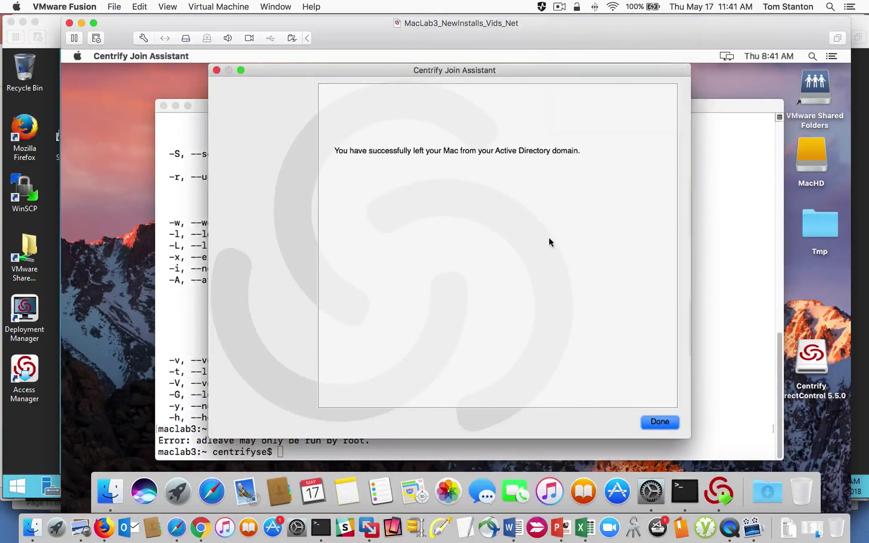
{"action": "left_click", "coordinate": [659, 422]}
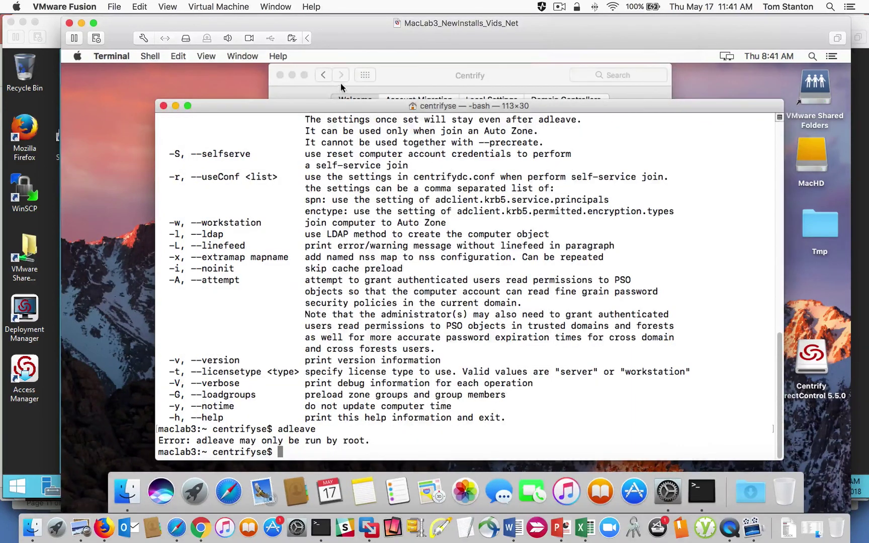
Step: Close the Centrify preferences window and run adinfo to confirm the Mac isn't domain-joined
{"action": "left_click", "coordinate": [378, 76]}
{"action": "left_click", "coordinate": [280, 75]}
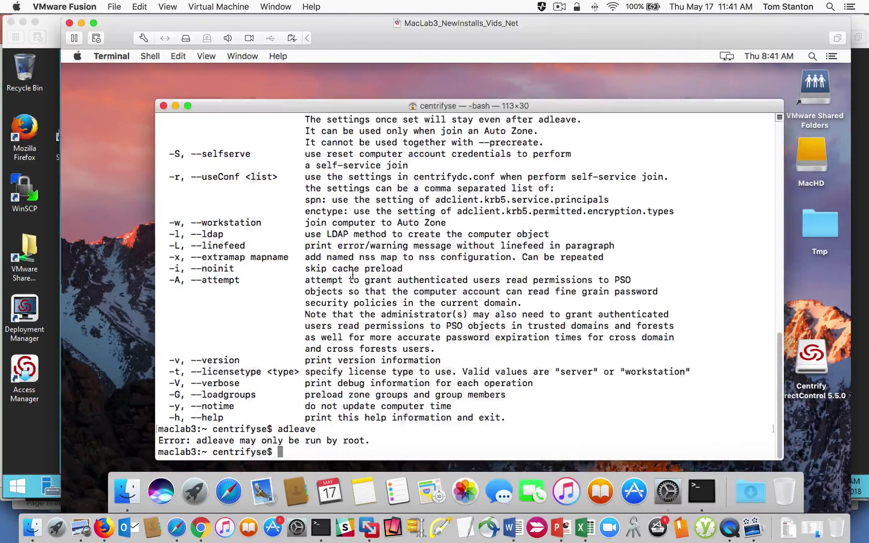
{"action": "type", "text": "adinfo"}
{"action": "key", "text": "Return"}
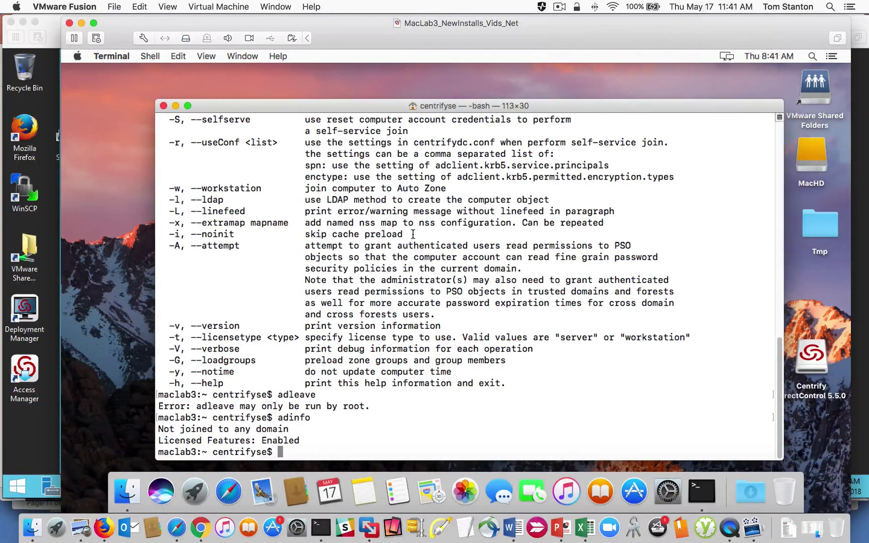
Step: Run a bare adjoin and scroll back through its help to select the --selfserve option
{"action": "type", "text": "adjoin"}
{"action": "key", "text": "Return"}
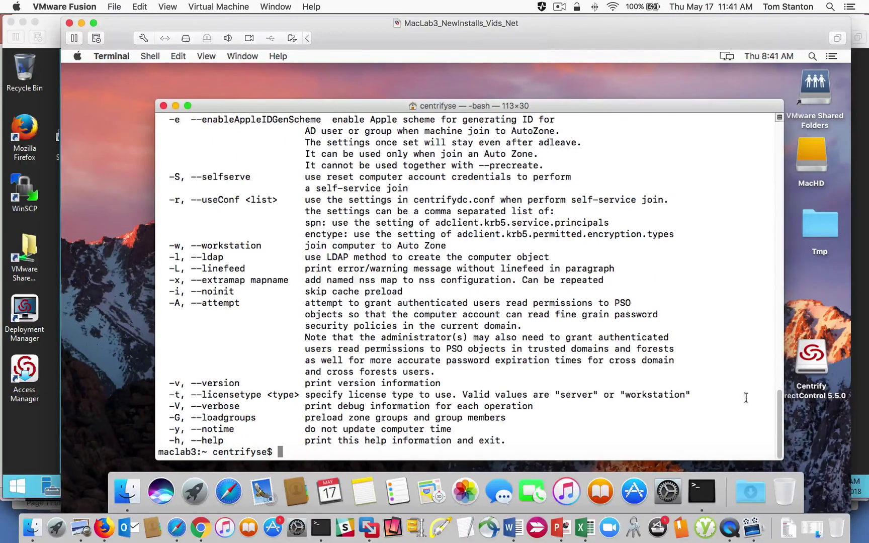
{"action": "left_click_drag", "start_coordinate": [781, 403], "coordinate": [784, 358]}
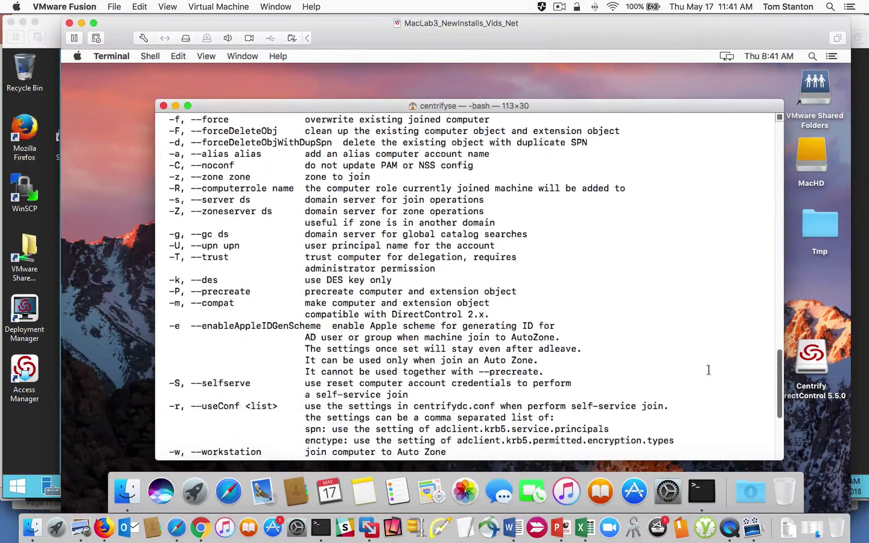
{"action": "left_click_drag", "start_coordinate": [257, 383], "coordinate": [185, 382]}
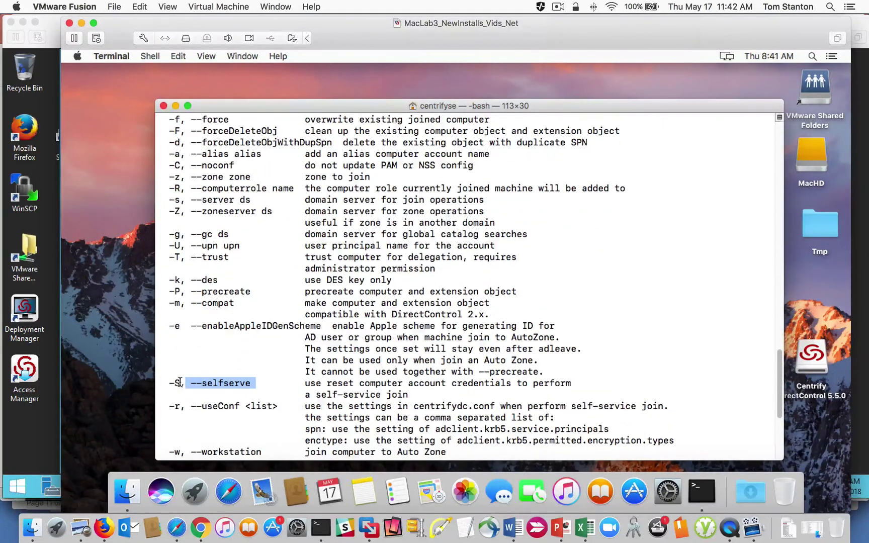
{"action": "scroll", "coordinate": [781, 374], "scroll_direction": "down", "scroll_amount": 5}
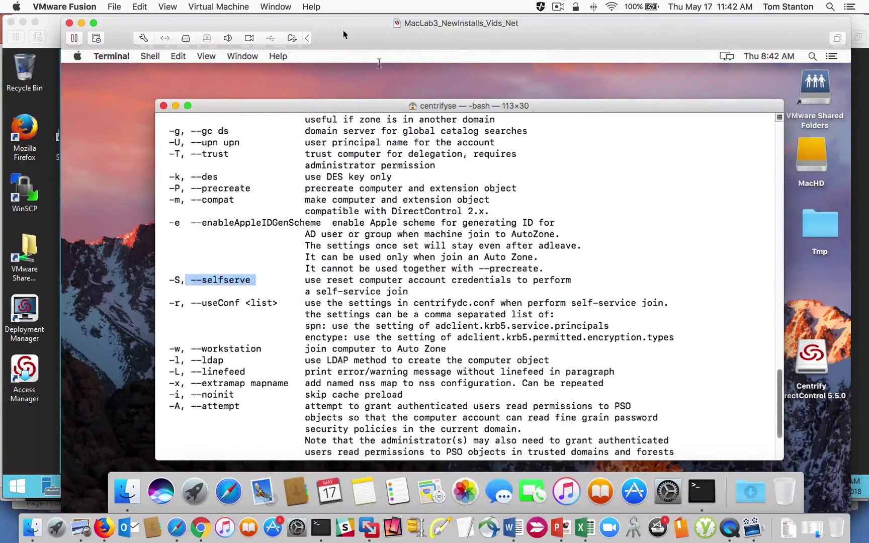
{"action": "left_click", "coordinate": [276, 6]}
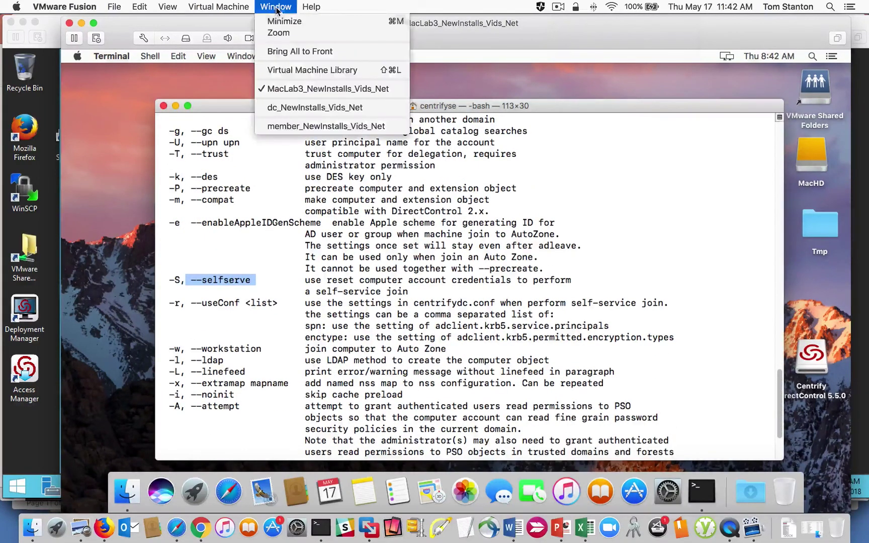
Step: On the member server, refresh the Mac_Desktops OU and the Mac zone's computer list
{"action": "left_click", "coordinate": [298, 126]}
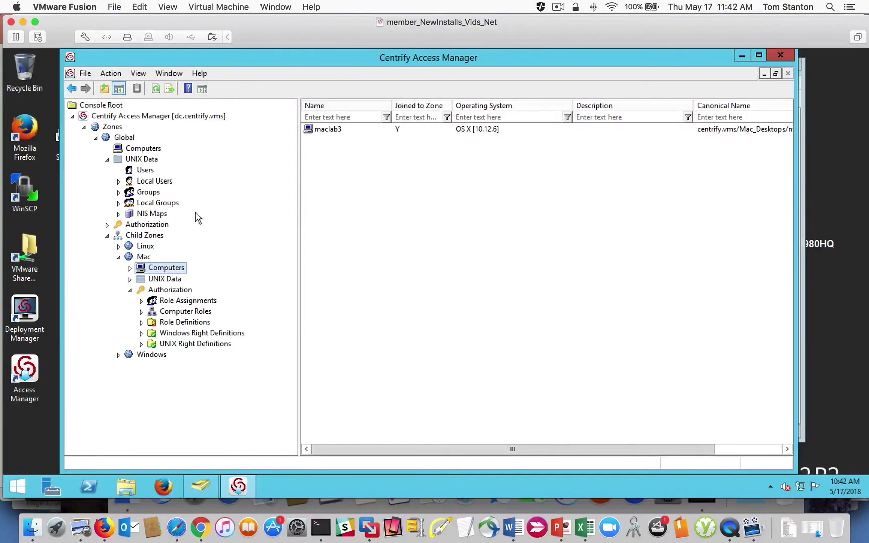
{"action": "left_click", "coordinate": [201, 486]}
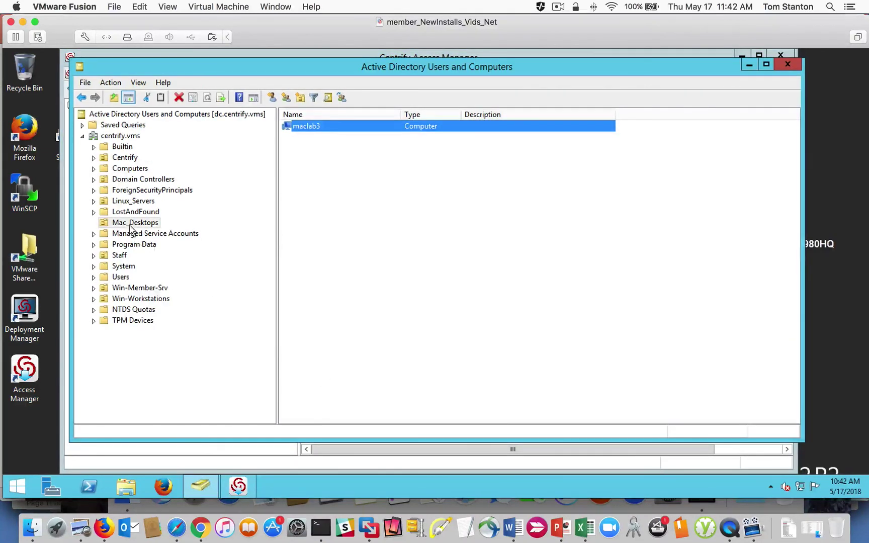
{"action": "right_click", "coordinate": [132, 226]}
{"action": "left_click", "coordinate": [195, 363]}
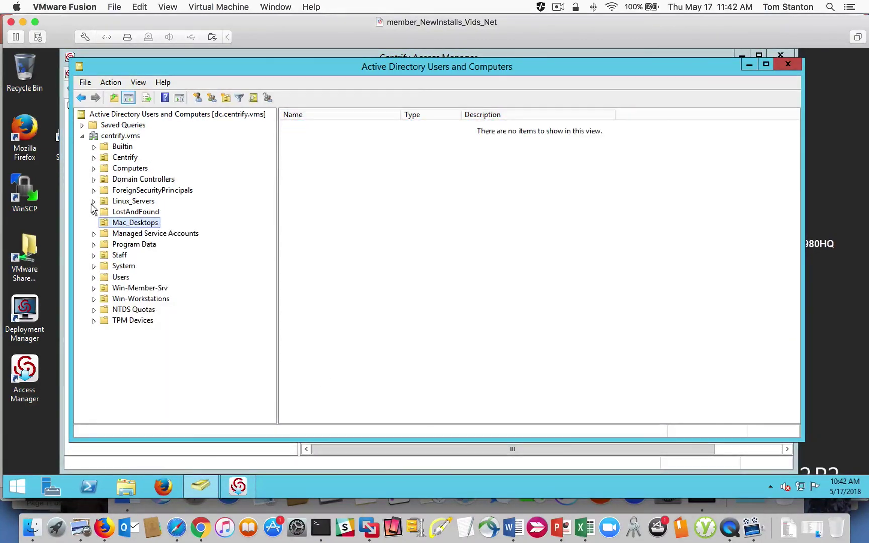
{"action": "left_click", "coordinate": [749, 65]}
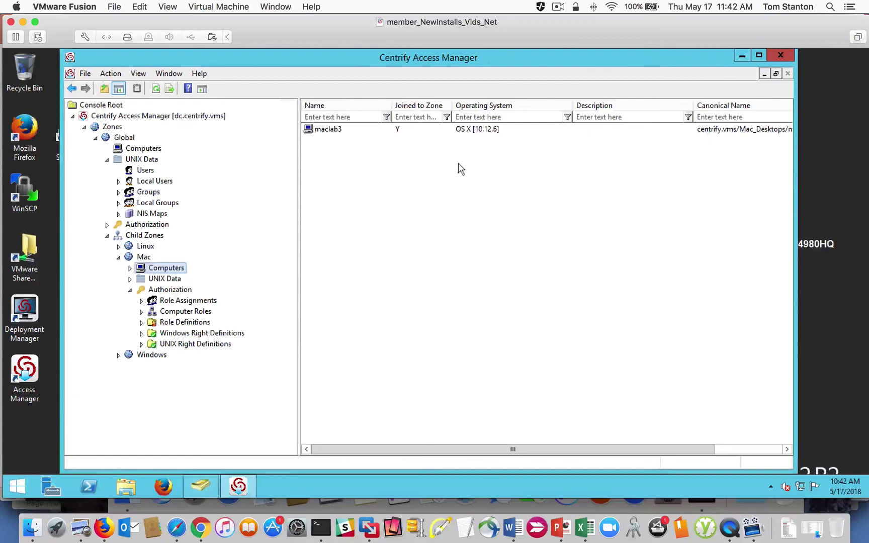
{"action": "right_click", "coordinate": [142, 257]}
{"action": "left_click", "coordinate": [219, 435]}
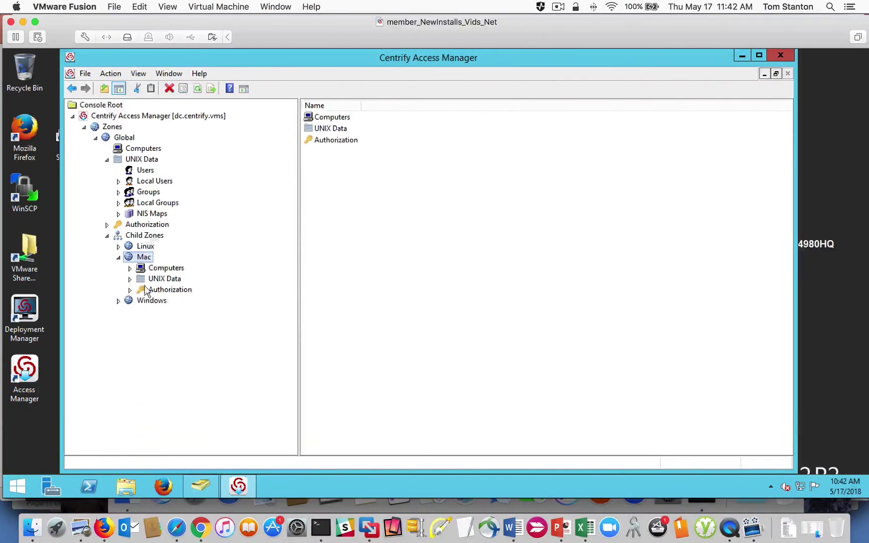
{"action": "left_click", "coordinate": [130, 268]}
{"action": "left_click", "coordinate": [177, 272]}
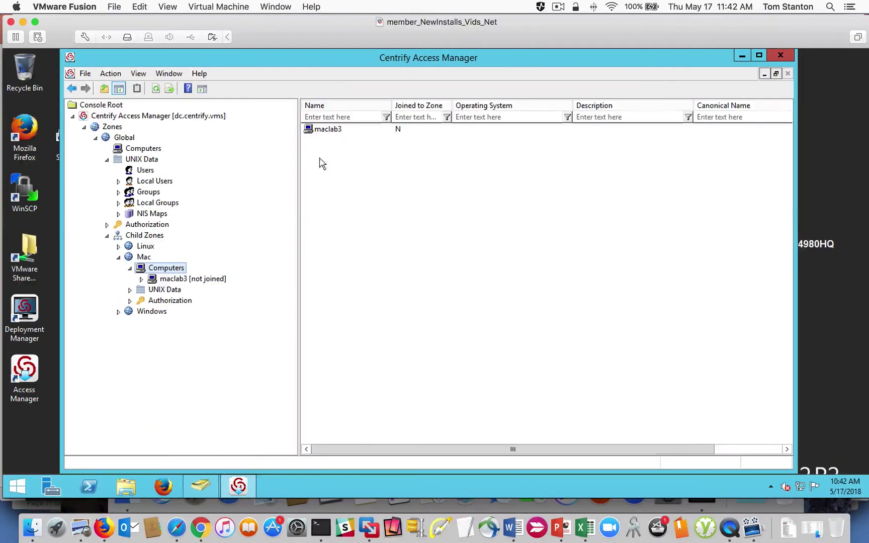
Step: Delete maclab3 from the Mac zone with its machine-level overrides, then switch to the dc_NewInstalls_Vids_Net VM
{"action": "left_click", "coordinate": [503, 128]}
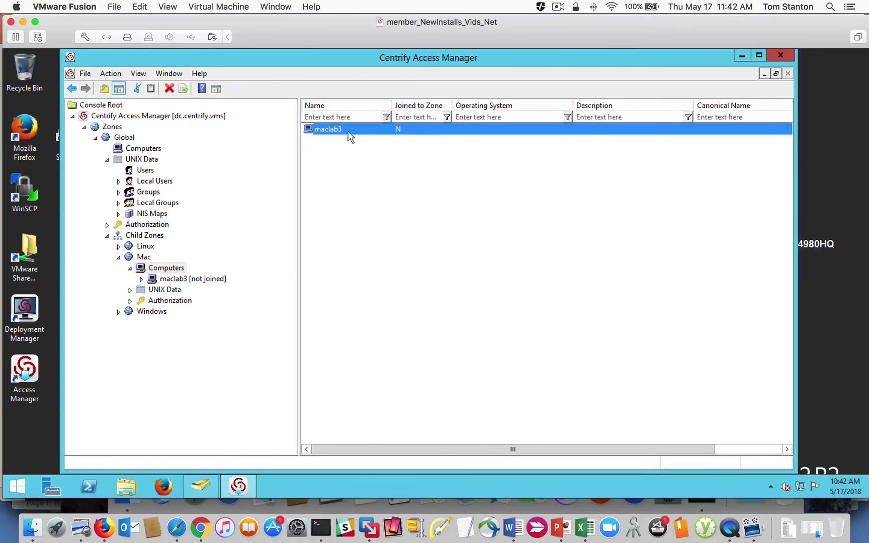
{"action": "right_click", "coordinate": [328, 128]}
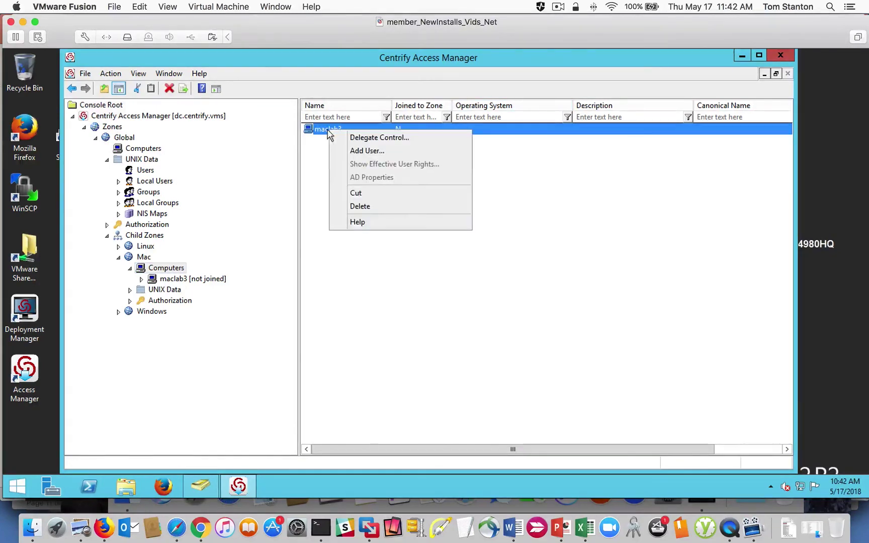
{"action": "left_click", "coordinate": [399, 206]}
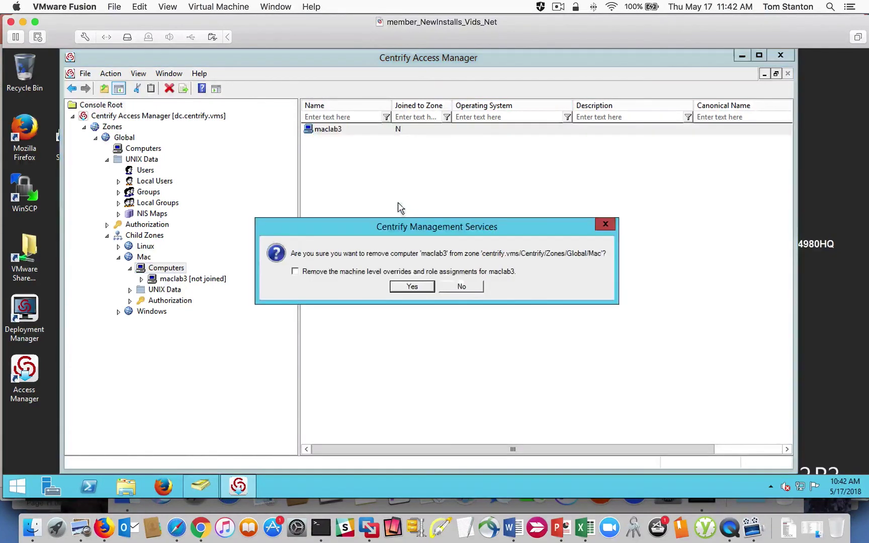
{"action": "left_click", "coordinate": [296, 271]}
{"action": "left_click", "coordinate": [413, 286]}
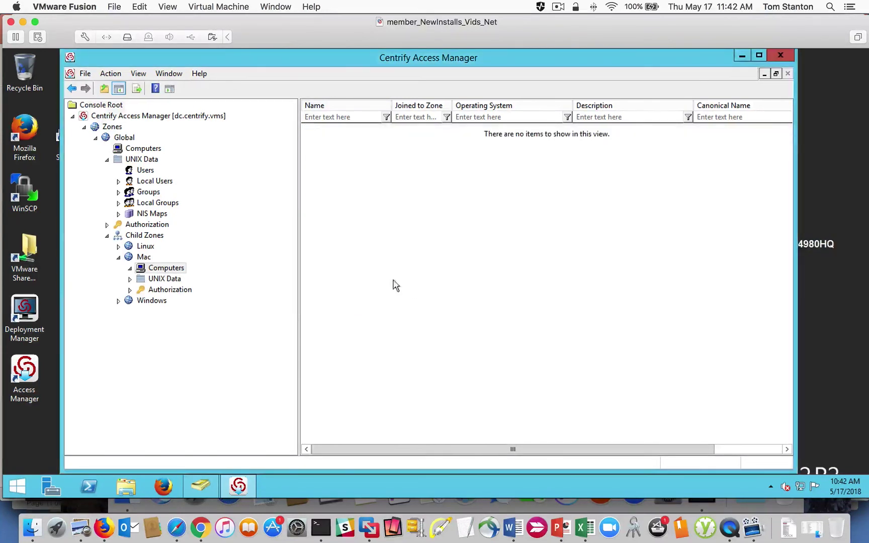
{"action": "left_click", "coordinate": [145, 258]}
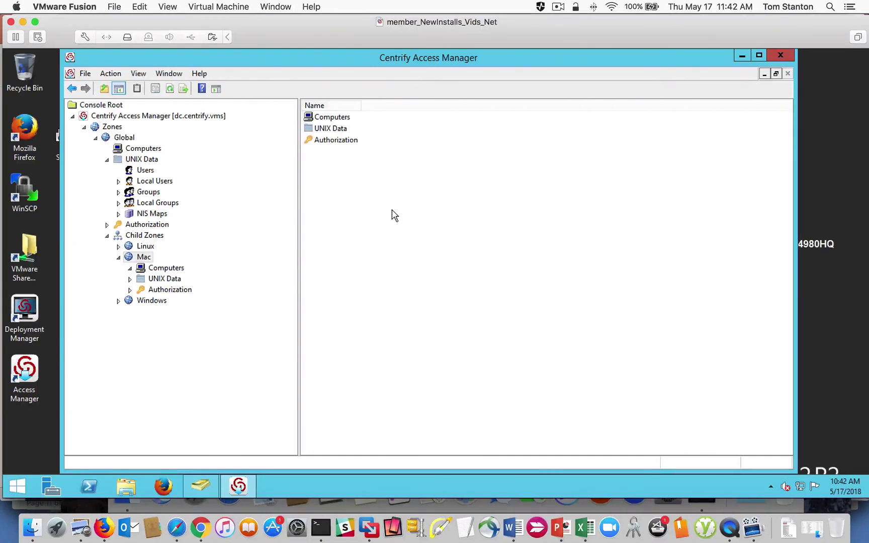
{"action": "left_click", "coordinate": [275, 7]}
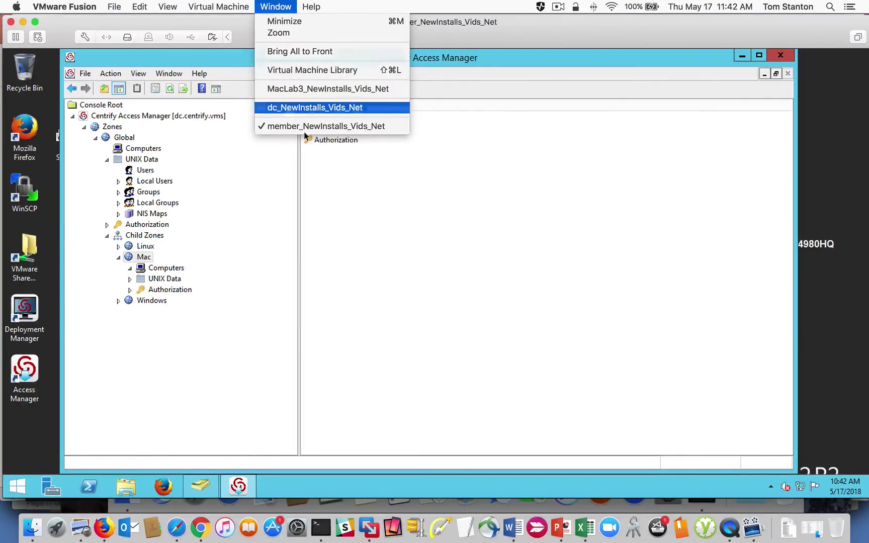
{"action": "left_click", "coordinate": [312, 107]}
Step: Send Ctrl-Alt-Del, sign in with the administrator password, and open Administrative Tools from Start
{"action": "left_click", "coordinate": [218, 7]}
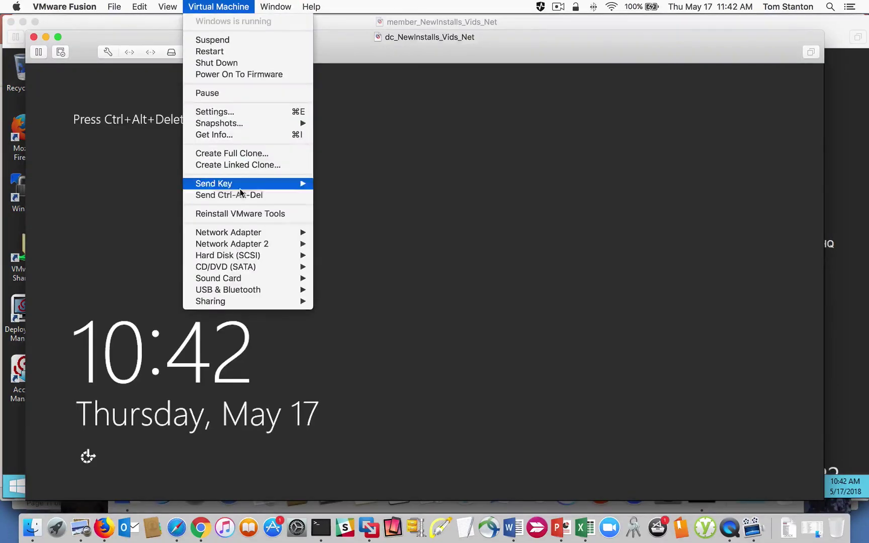
{"action": "left_click", "coordinate": [240, 195]}
{"action": "type", "text": "••••"}
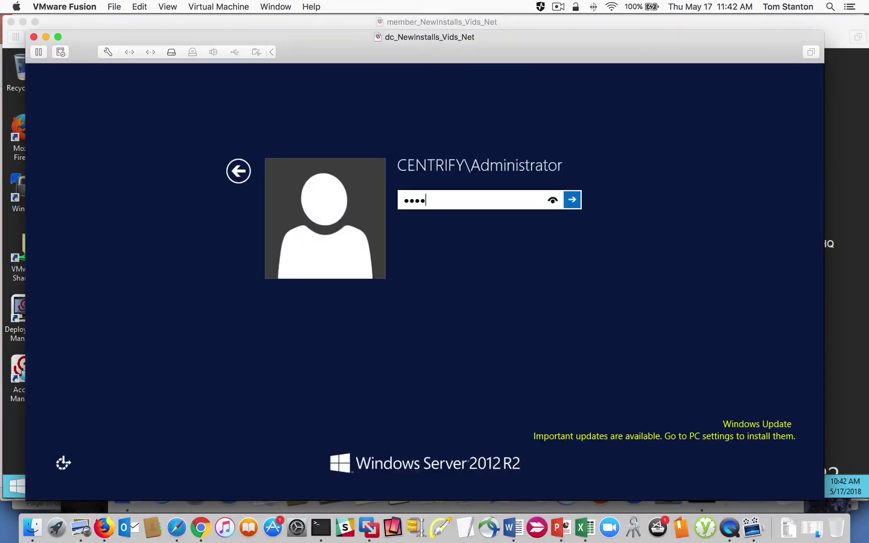
{"action": "type", "text": "•••••"}
{"action": "key", "text": "Return"}
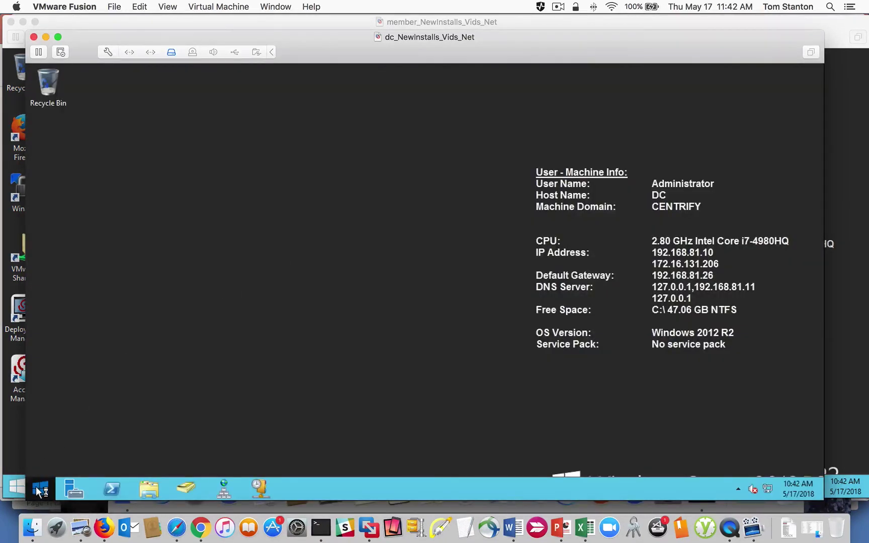
{"action": "left_click", "coordinate": [40, 488]}
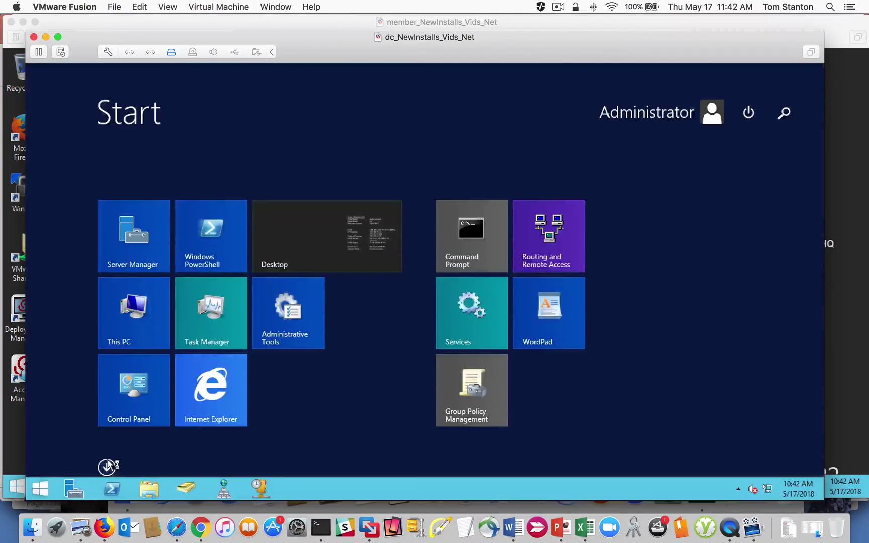
{"action": "left_click", "coordinate": [287, 341]}
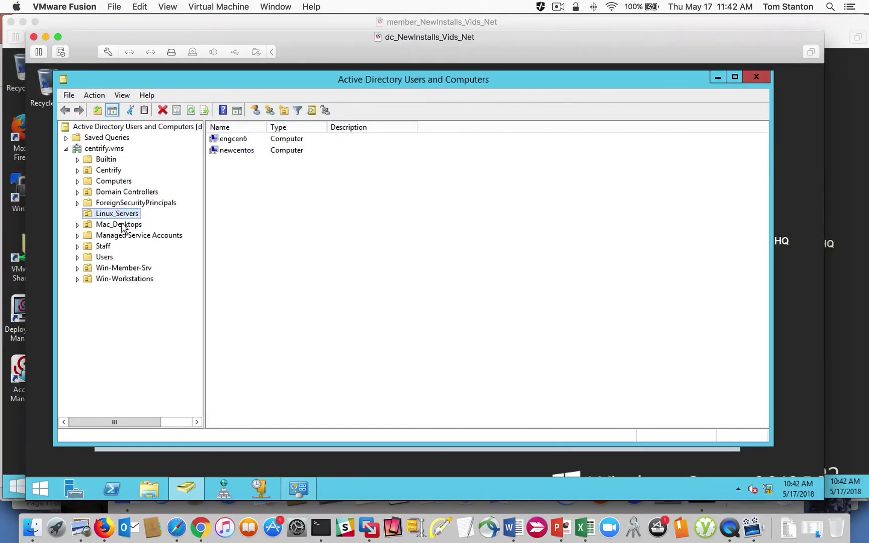
Step: Create a new computer object named maclab3 in the Mac_Desktops OU
{"action": "left_click", "coordinate": [121, 225]}
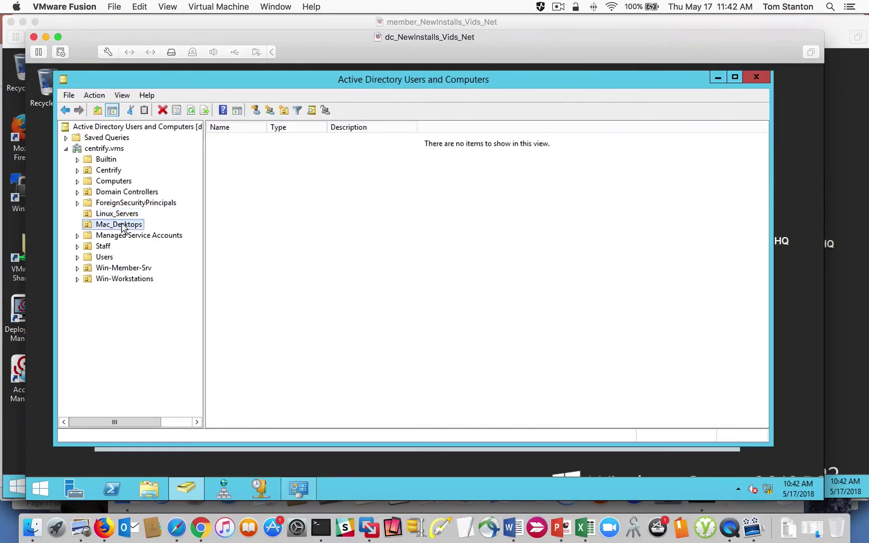
{"action": "right_click", "coordinate": [252, 216]}
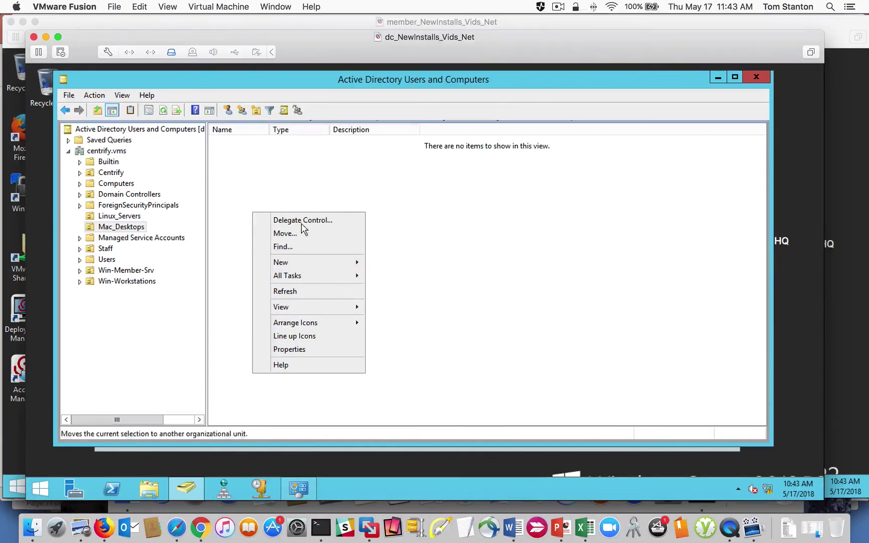
{"action": "left_click", "coordinate": [247, 199]}
{"action": "right_click", "coordinate": [248, 214]}
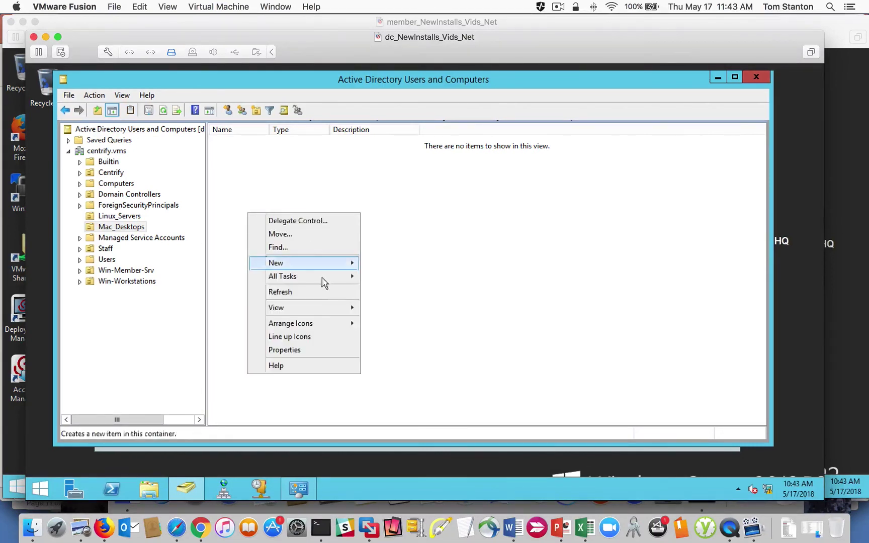
{"action": "mouse_move", "coordinate": [320, 267]}
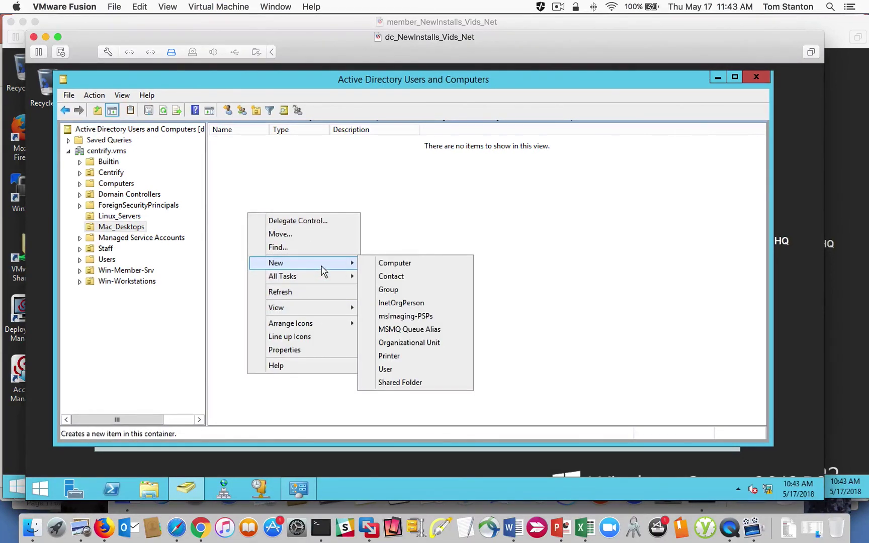
{"action": "left_click", "coordinate": [397, 263]}
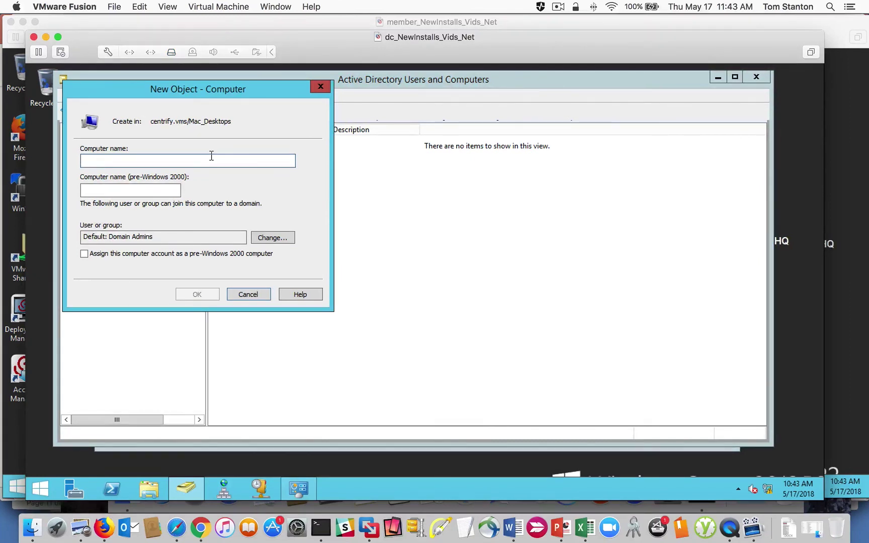
{"action": "type", "text": "maclab3"}
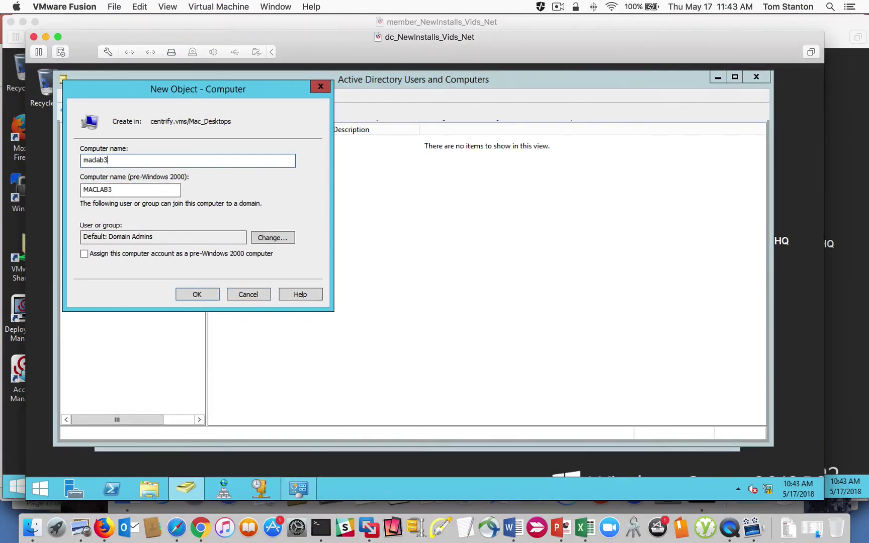
{"action": "left_click", "coordinate": [275, 7]}
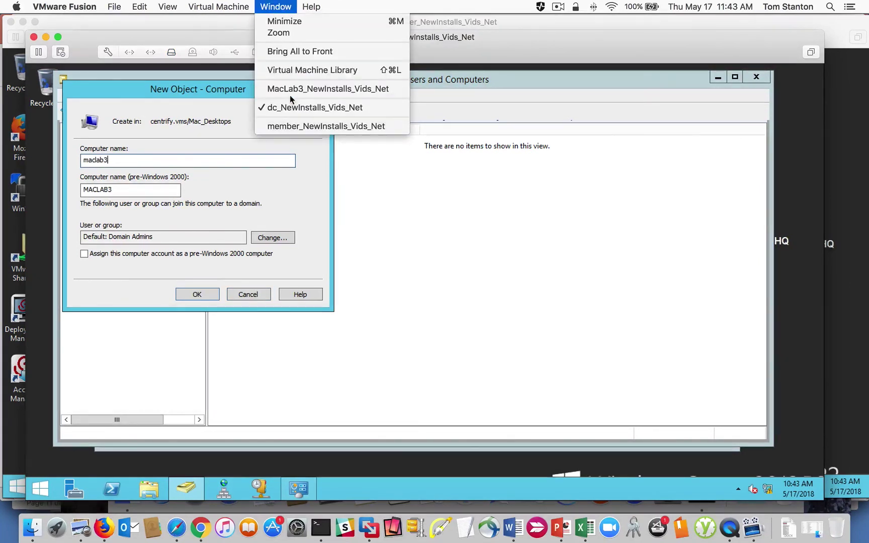
{"action": "left_click", "coordinate": [123, 207]}
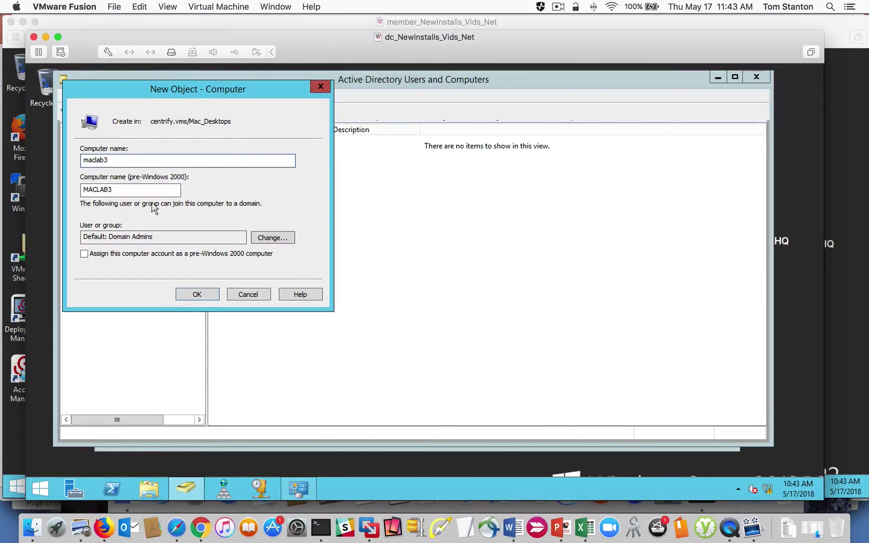
{"action": "left_click", "coordinate": [206, 296]}
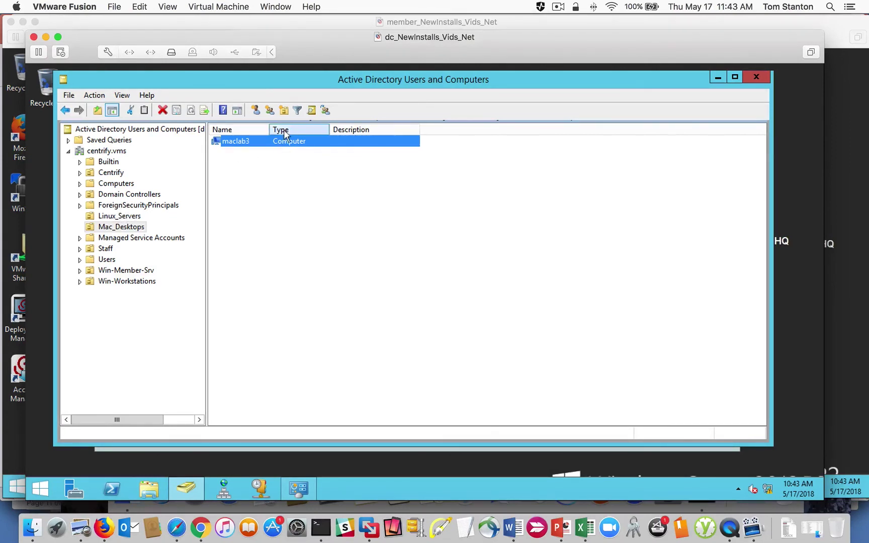
Step: On the member server VM, start preparing a UNIX computer in the Mac zone's Computers
{"action": "left_click", "coordinate": [275, 7]}
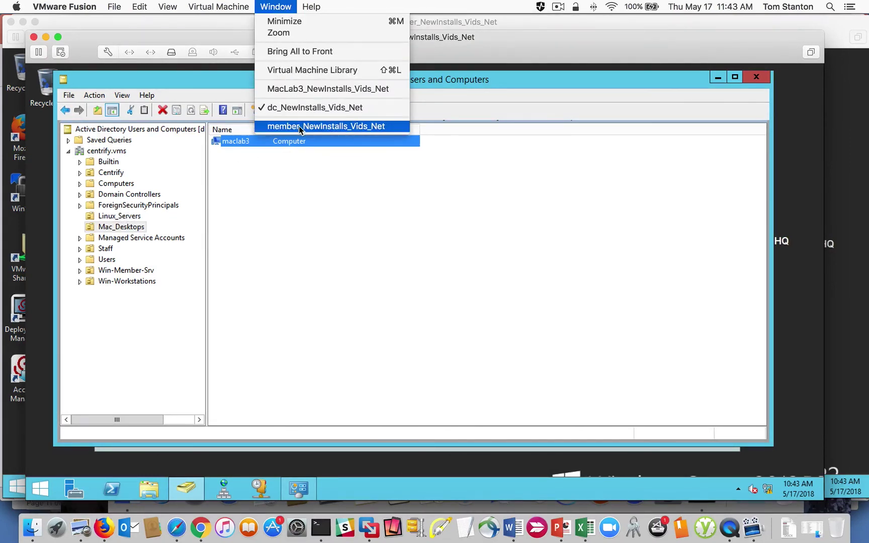
{"action": "left_click", "coordinate": [322, 127]}
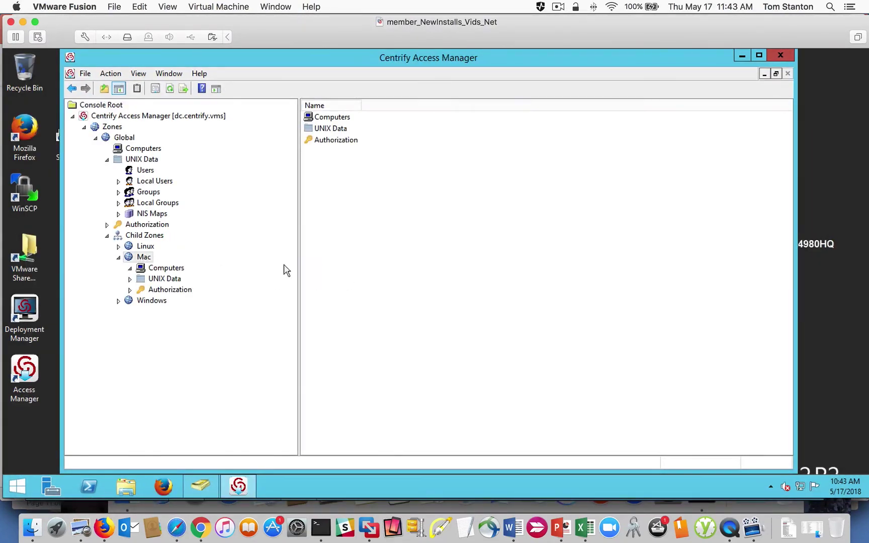
{"action": "left_click", "coordinate": [162, 269]}
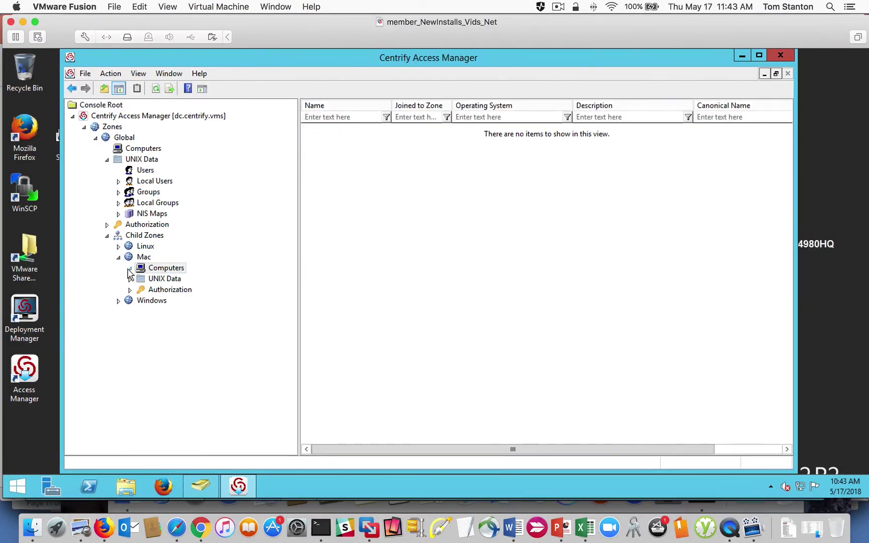
{"action": "right_click", "coordinate": [388, 202]}
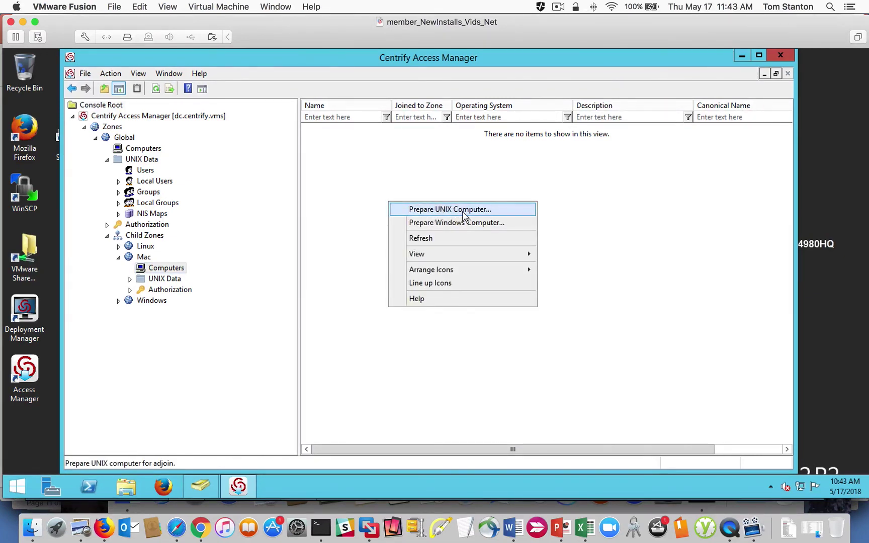
{"action": "left_click", "coordinate": [464, 216]}
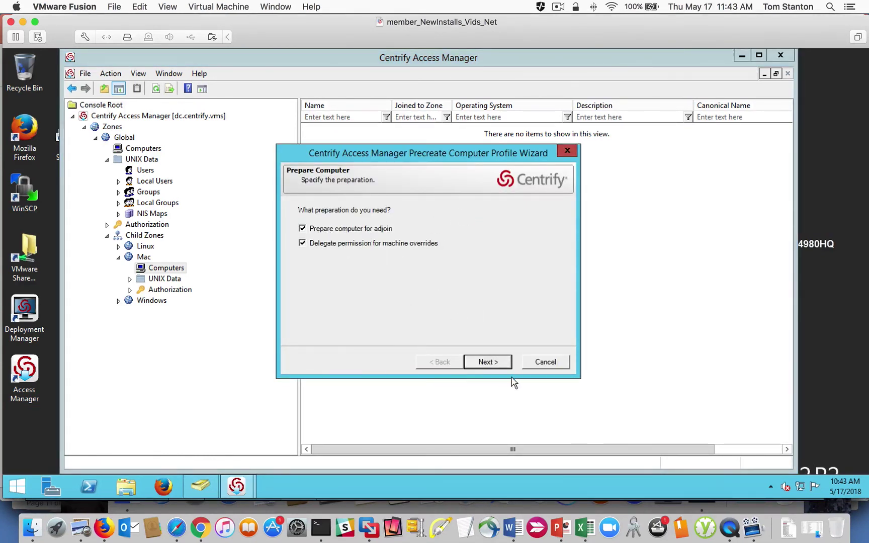
{"action": "left_click", "coordinate": [486, 364]}
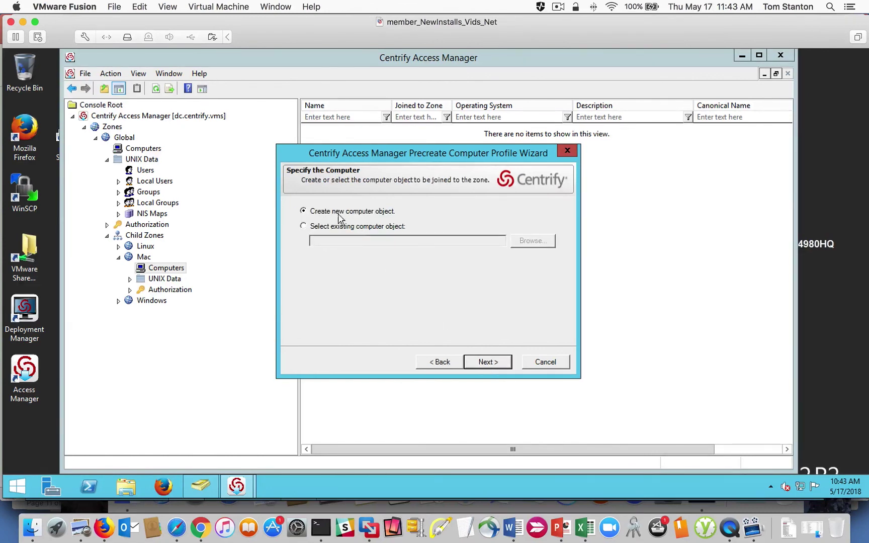
Step: Select the existing maclab3 object by searching centrify.vms/Mac_Desktops
{"action": "left_click", "coordinate": [304, 226]}
{"action": "left_click", "coordinate": [546, 244]}
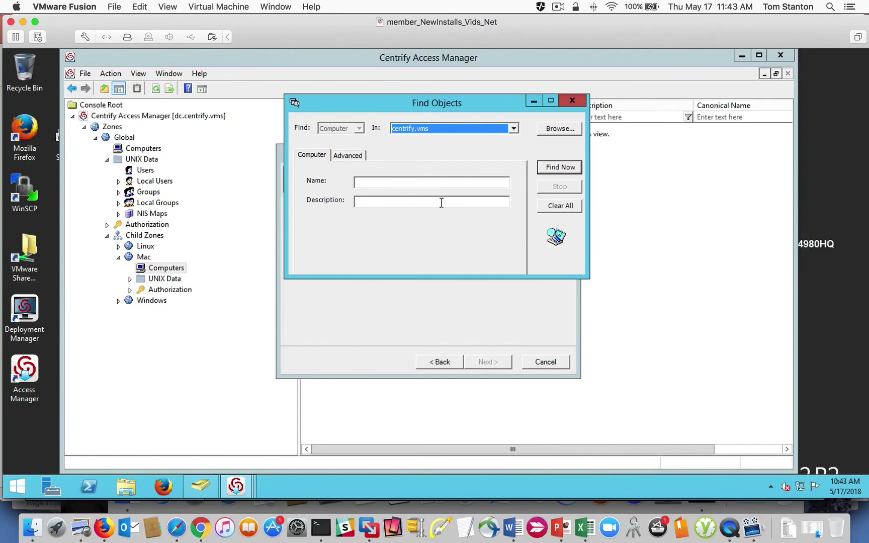
{"action": "left_click", "coordinate": [549, 129]}
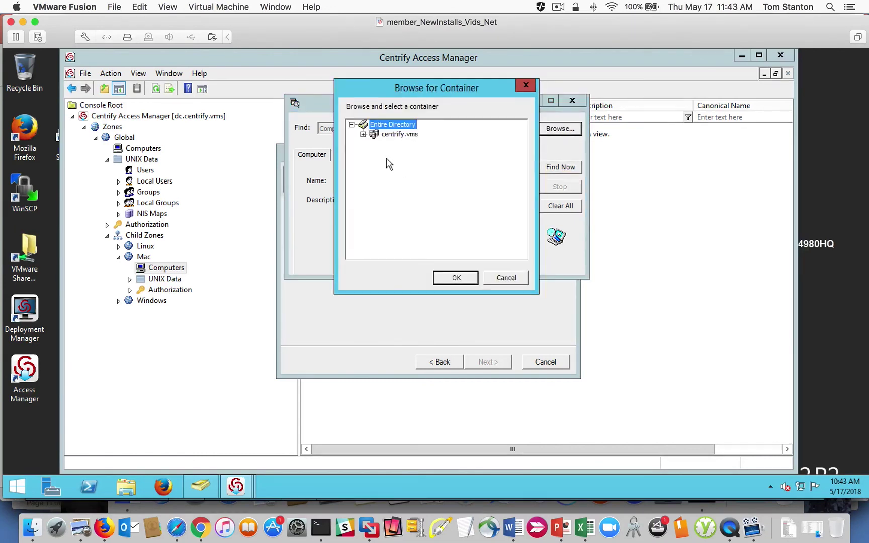
{"action": "left_click", "coordinate": [363, 134]}
{"action": "left_click", "coordinate": [417, 182]}
{"action": "left_click", "coordinate": [452, 277]}
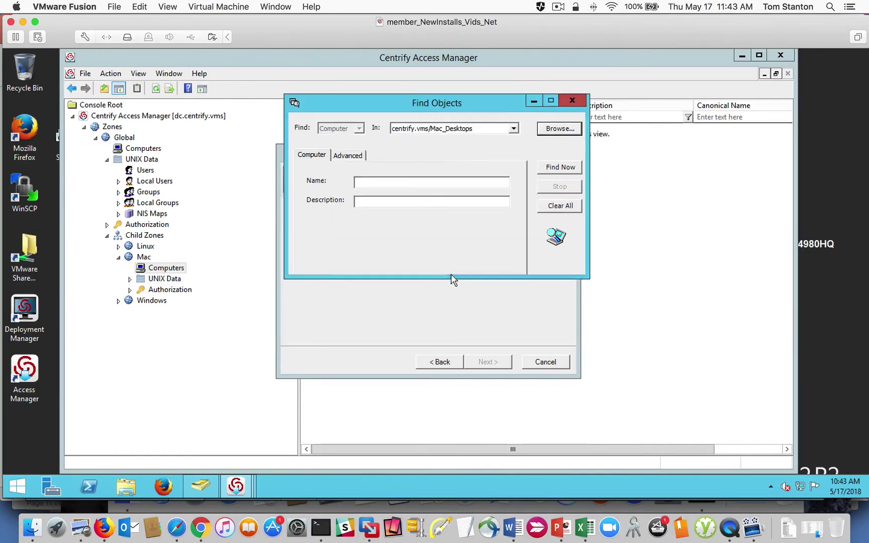
{"action": "left_click", "coordinate": [554, 168]}
{"action": "left_click", "coordinate": [333, 304]}
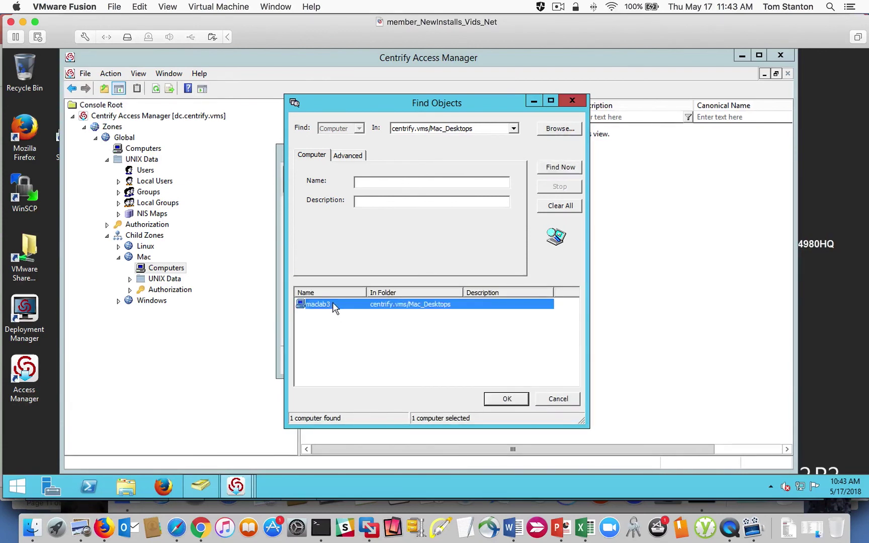
{"action": "left_click", "coordinate": [509, 400]}
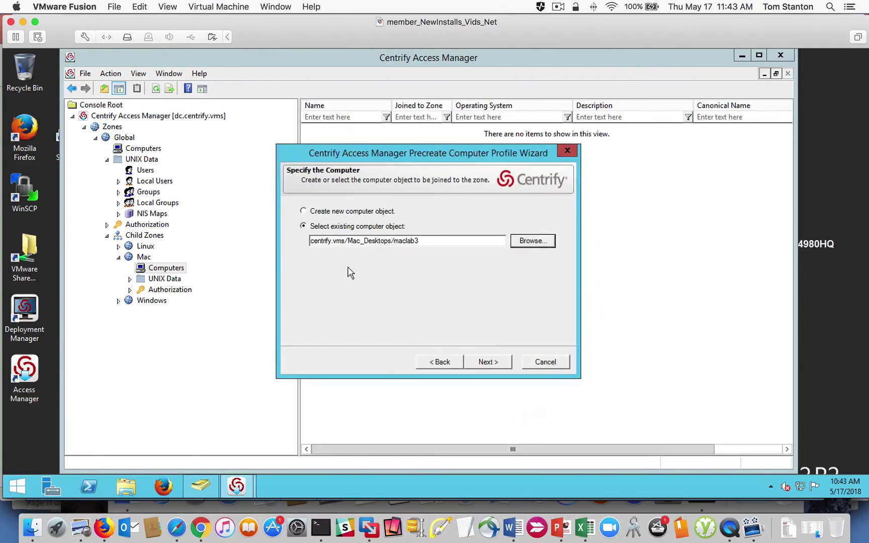
Step: Give maclab3 a UNIX Workstation license and continue past the service principal names
{"action": "left_click", "coordinate": [488, 362]}
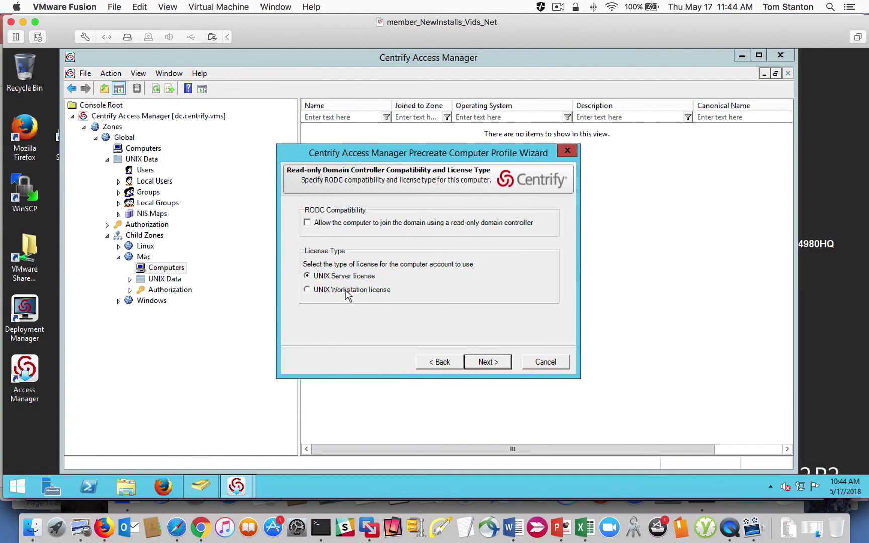
{"action": "left_click", "coordinate": [308, 290]}
{"action": "left_click", "coordinate": [480, 363]}
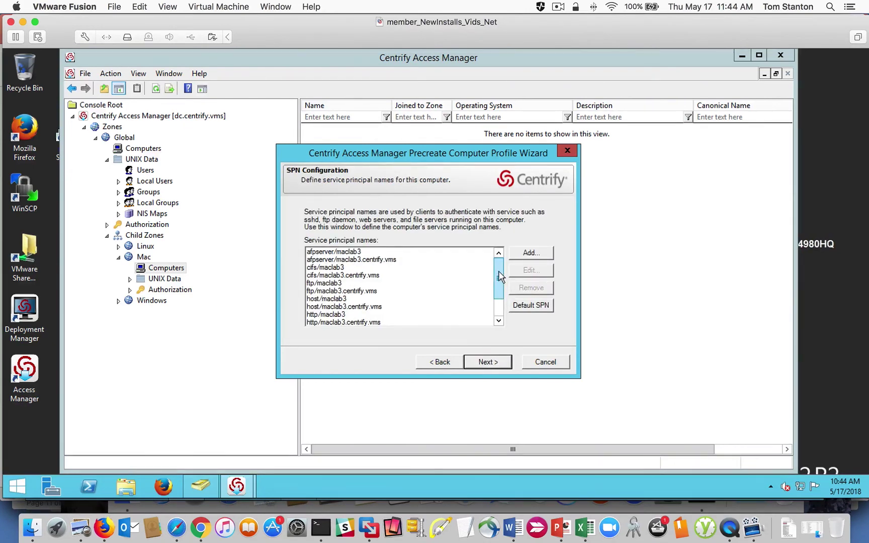
{"action": "left_click_drag", "start_coordinate": [499, 277], "coordinate": [499, 295]}
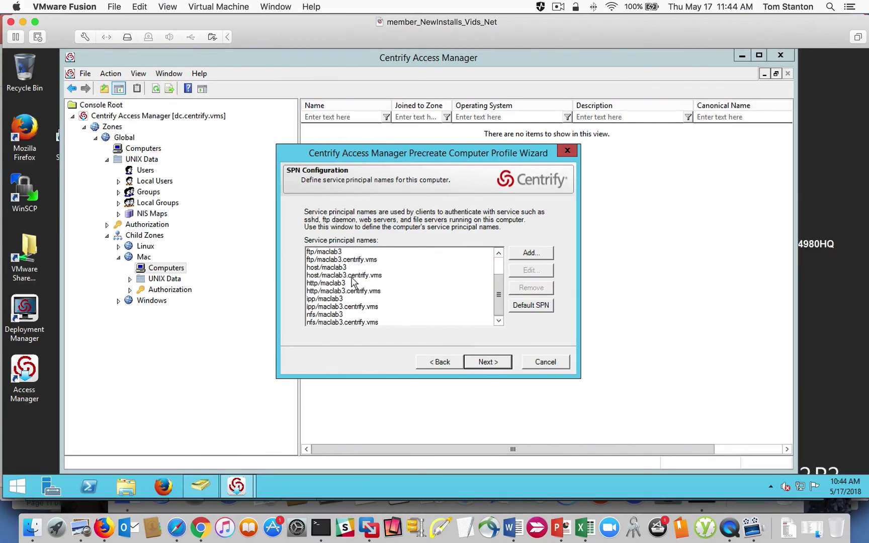
{"action": "left_click", "coordinate": [486, 364]}
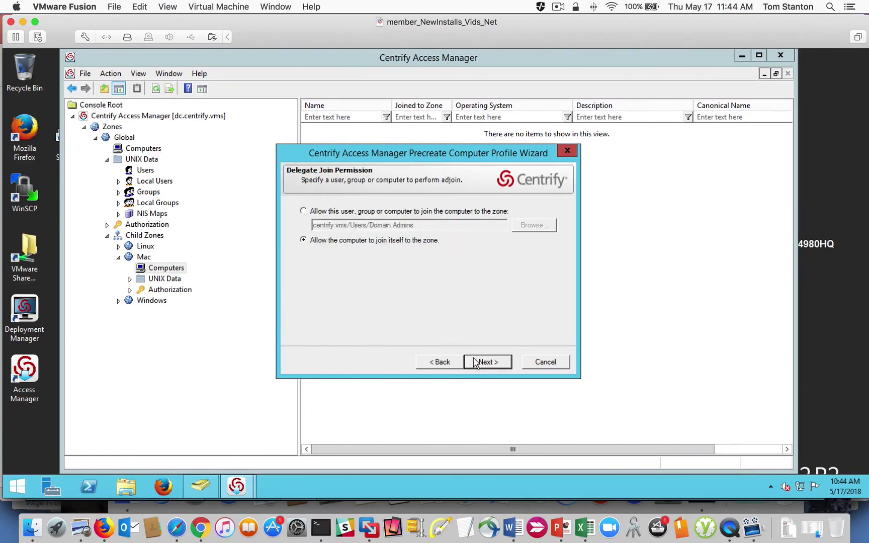
Step: Allow the computer to join itself, keep Domain Admins for overrides, and finish the wizard
{"action": "left_click", "coordinate": [304, 212]}
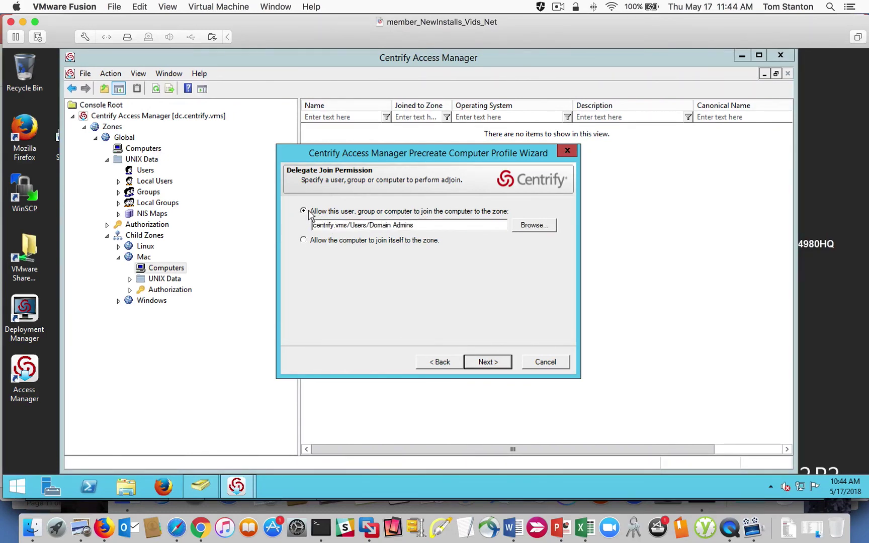
{"action": "left_click", "coordinate": [303, 240]}
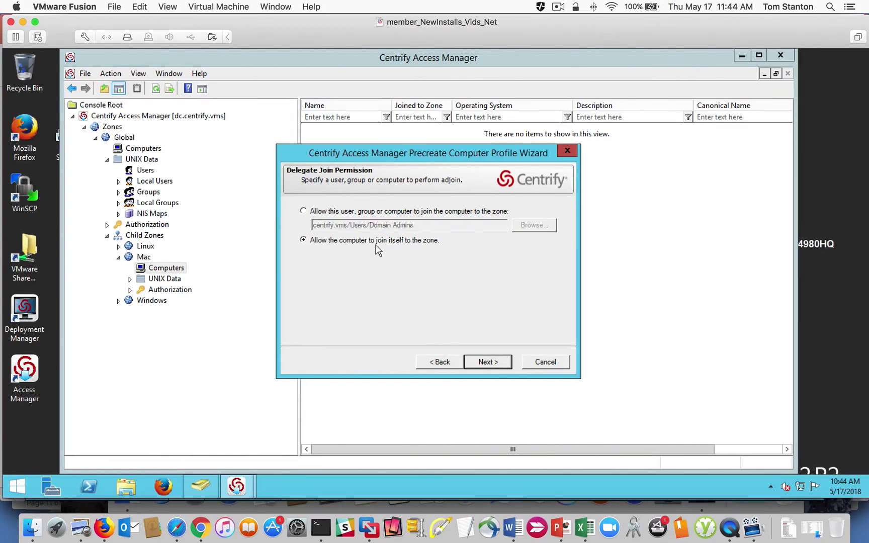
{"action": "left_click", "coordinate": [485, 363]}
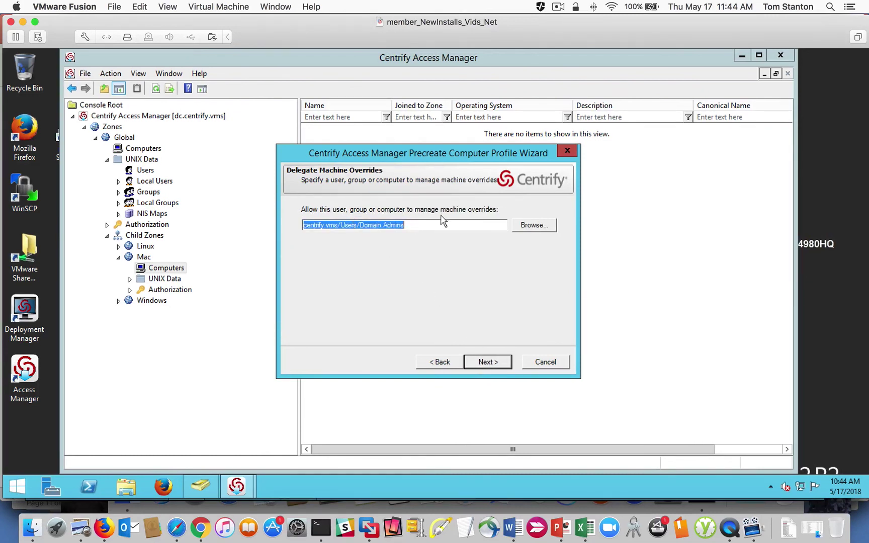
{"action": "left_click", "coordinate": [420, 227]}
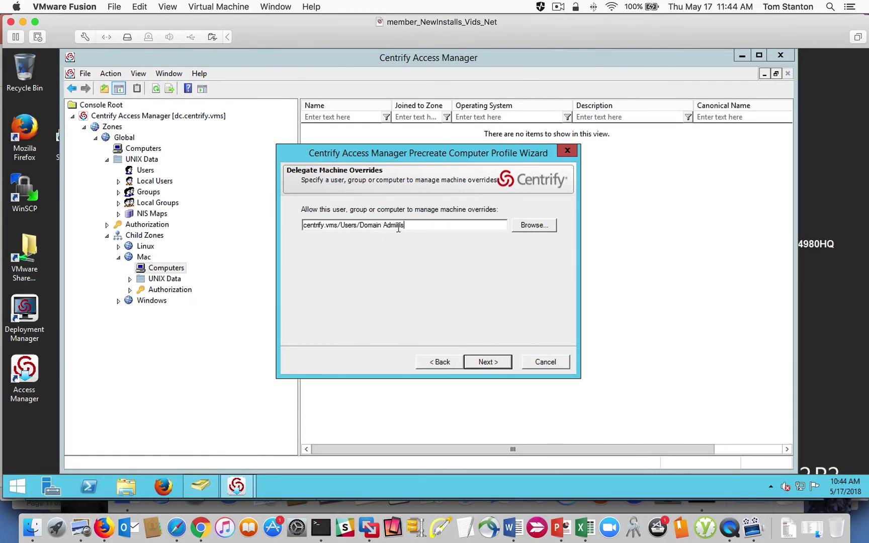
{"action": "left_click_drag", "start_coordinate": [410, 226], "coordinate": [378, 226]}
{"action": "left_click", "coordinate": [489, 363]}
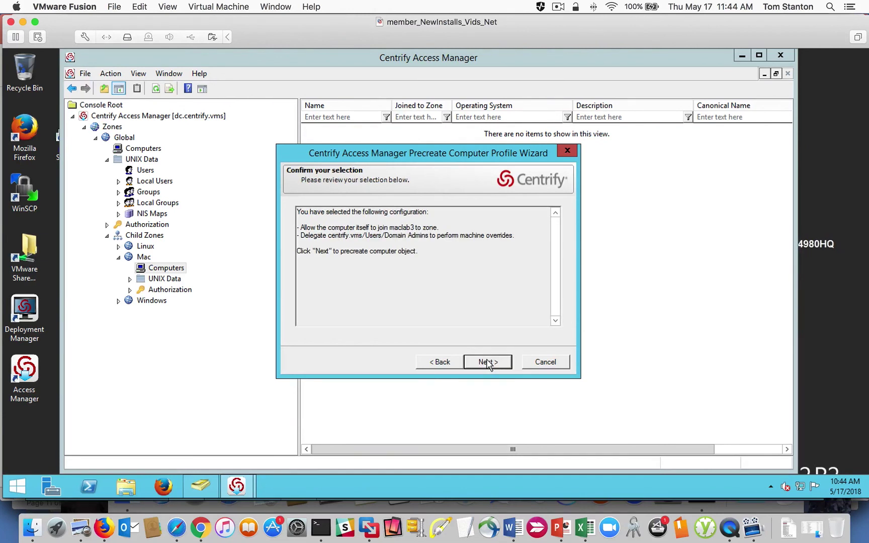
{"action": "left_click", "coordinate": [488, 362]}
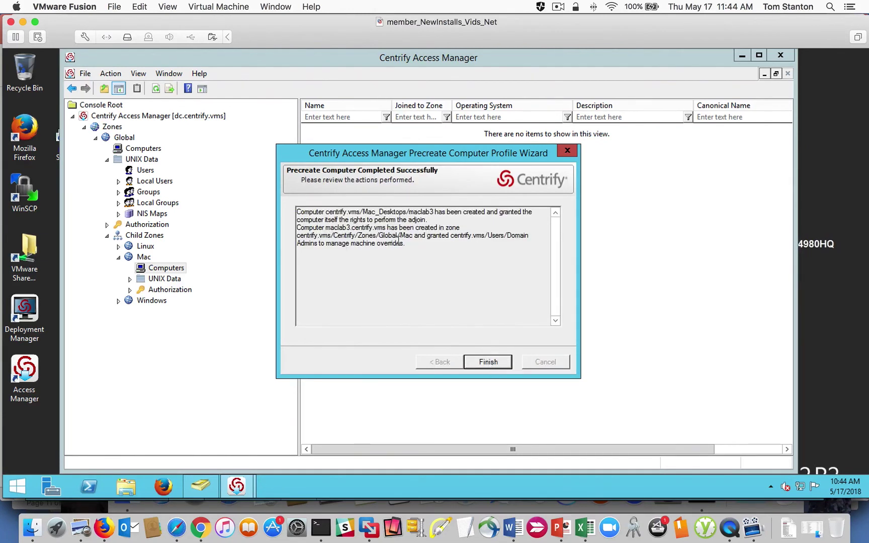
{"action": "left_click", "coordinate": [492, 362]}
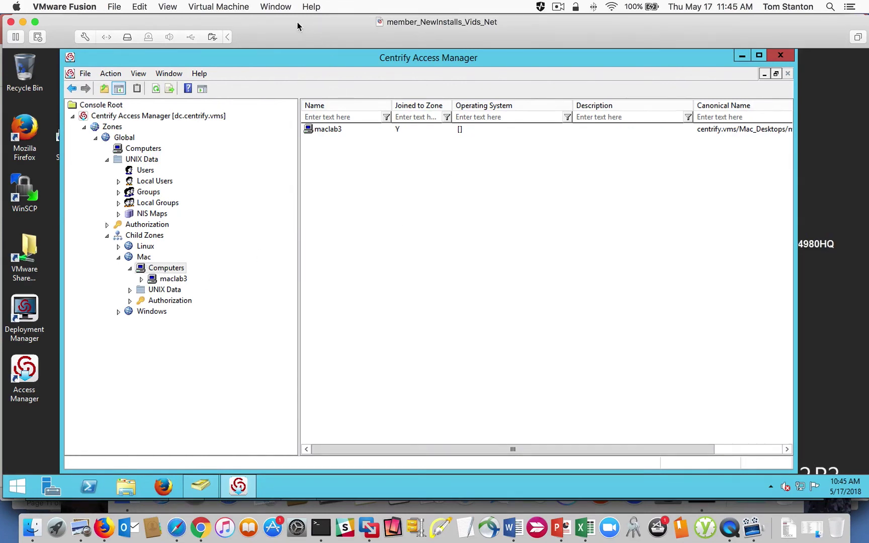
Step: In the MacLab3 Terminal, become root with sudo su and run adjoin -S centrify.vms
{"action": "left_click", "coordinate": [276, 7]}
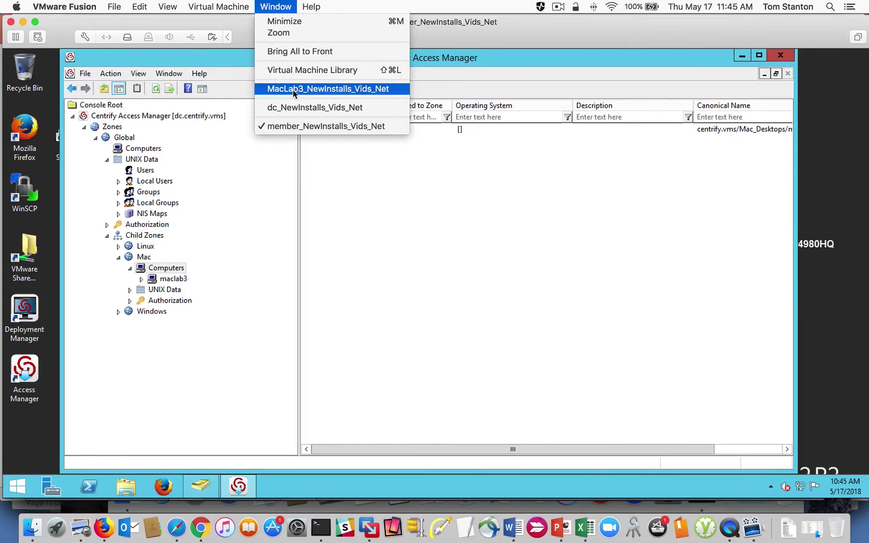
{"action": "left_click", "coordinate": [297, 89]}
{"action": "left_click_drag", "start_coordinate": [382, 110], "coordinate": [375, 93]}
{"action": "key", "text": "Return"}
{"action": "key", "text": "Return"}
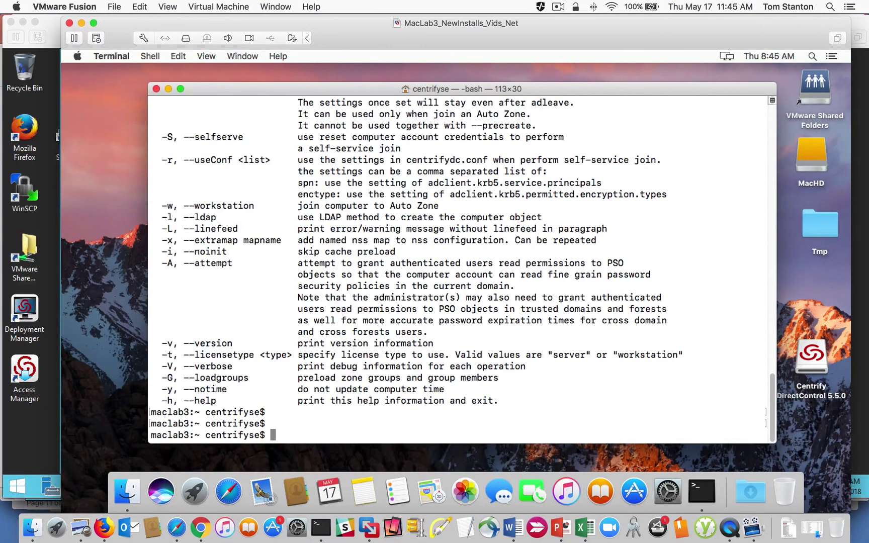
{"action": "type", "text": "sud"}
{"action": "type", "text": "u"}
{"action": "key", "text": "BackSpace"}
{"action": "key", "text": "BackSpace"}
{"action": "type", "text": "o su"}
{"action": "key", "text": "Return"}
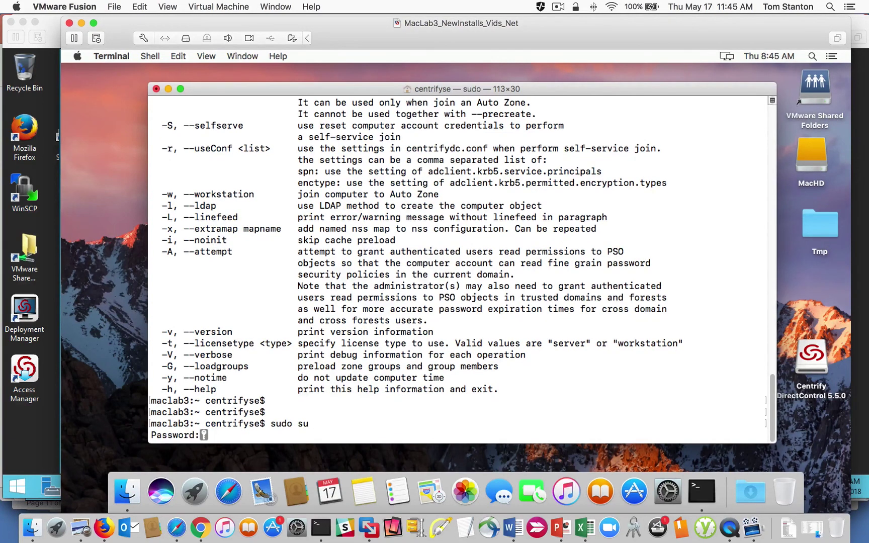
{"action": "key", "text": "Return"}
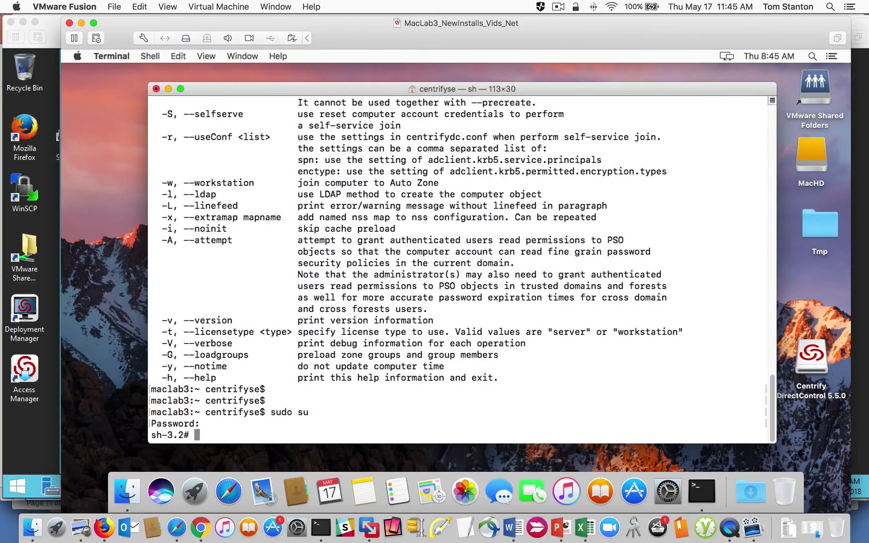
{"action": "type", "text": "adjoin -S centrify.vms"}
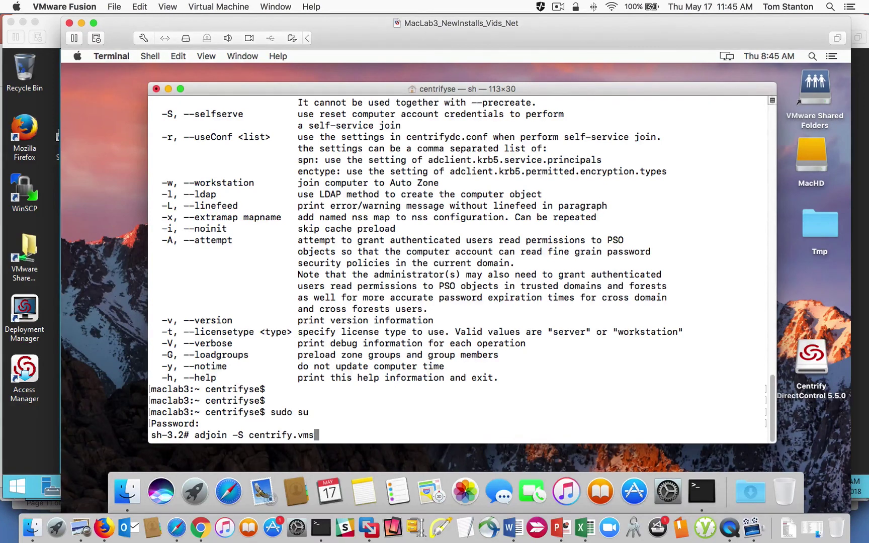
{"action": "key", "text": "Return"}
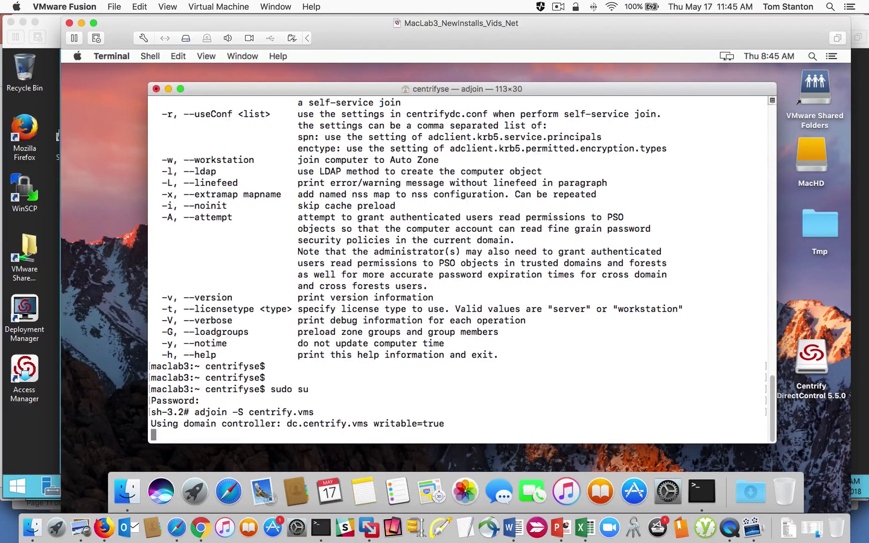
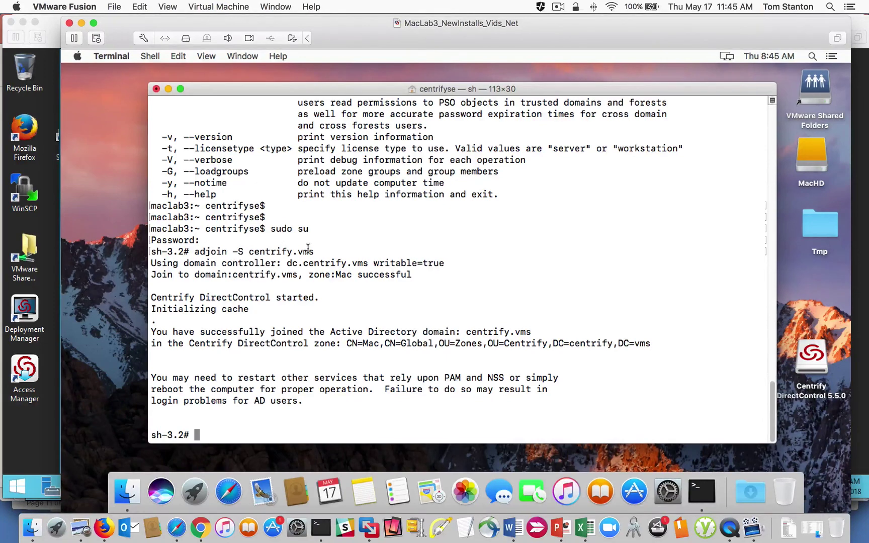
Step: Bring up VMware Fusion's Window menu listing the open virtual machine windows
{"action": "left_click", "coordinate": [277, 8]}
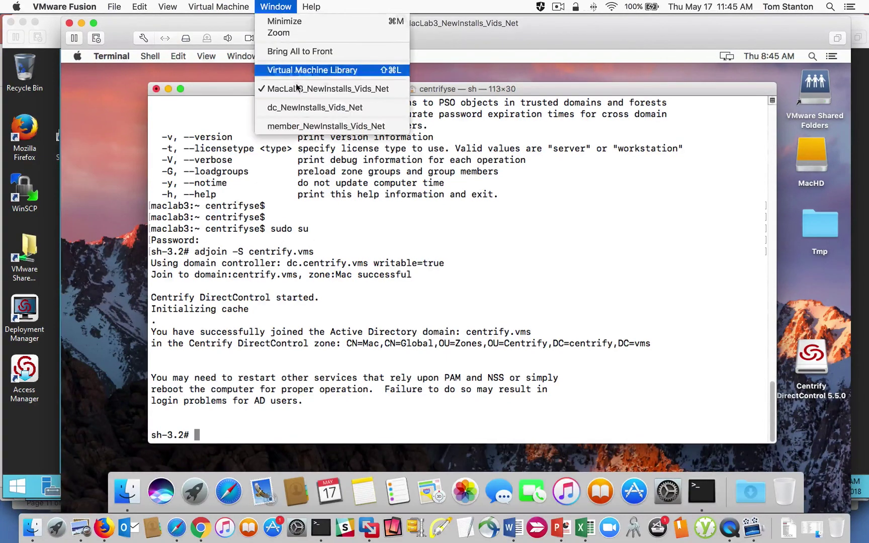
Step: On the member server VM, start Delegate Zone Control for the Mac zone
{"action": "left_click", "coordinate": [298, 127]}
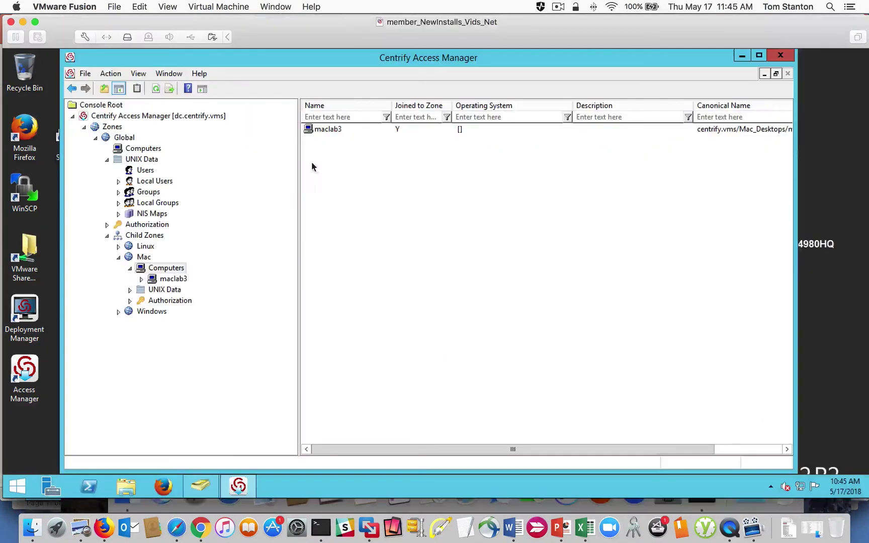
{"action": "left_click", "coordinate": [143, 258]}
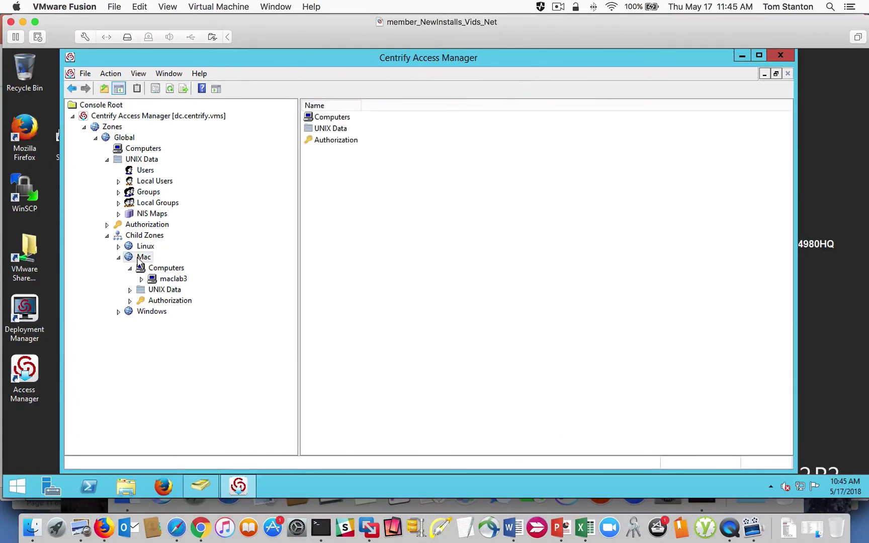
{"action": "right_click", "coordinate": [139, 259]}
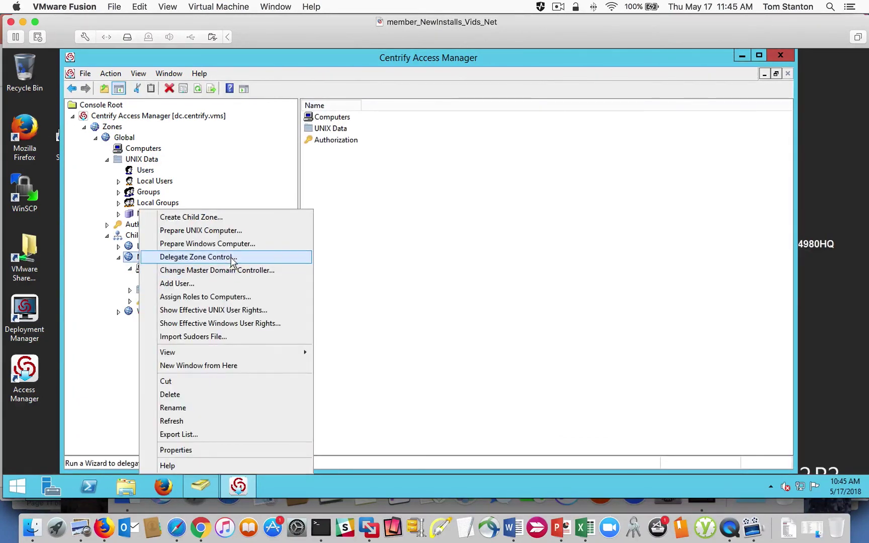
{"action": "left_click", "coordinate": [247, 258]}
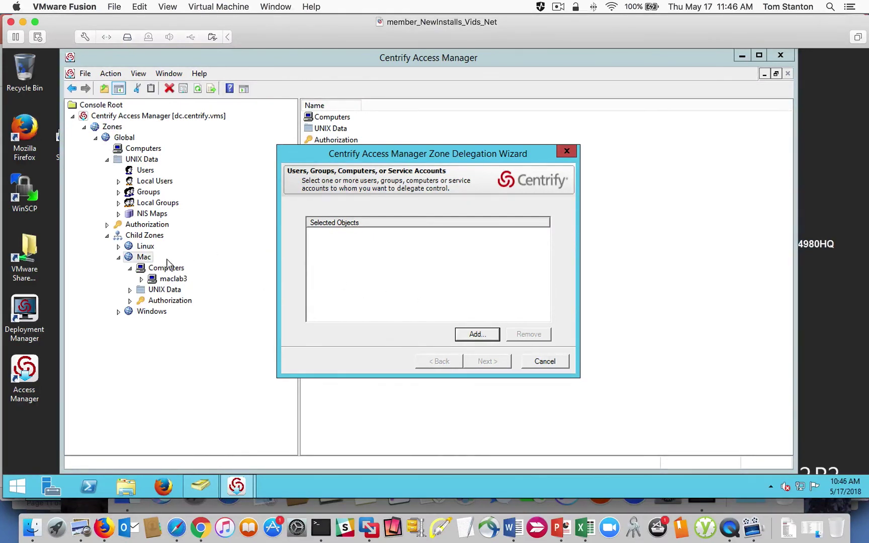
Step: Add a domain user as delegate, tick a delegation task, then cancel the wizard
{"action": "left_click", "coordinate": [473, 334]}
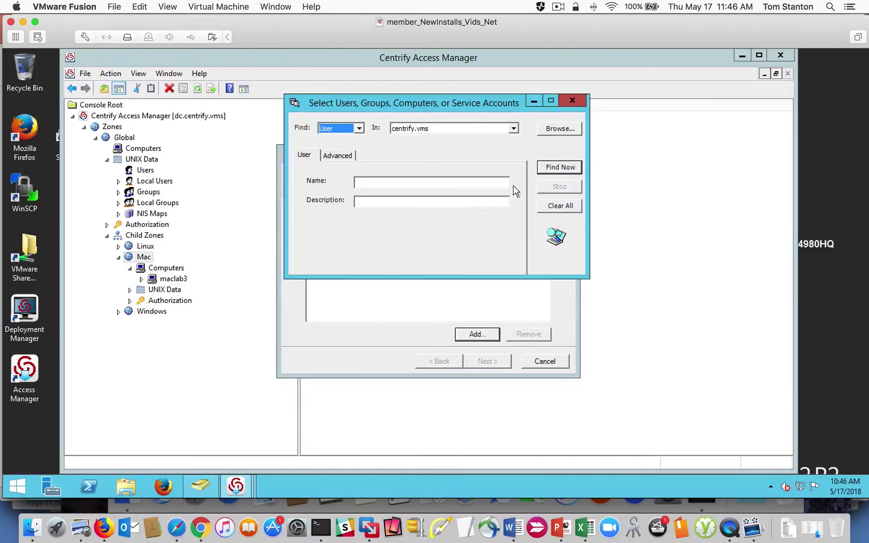
{"action": "left_click", "coordinate": [559, 167]}
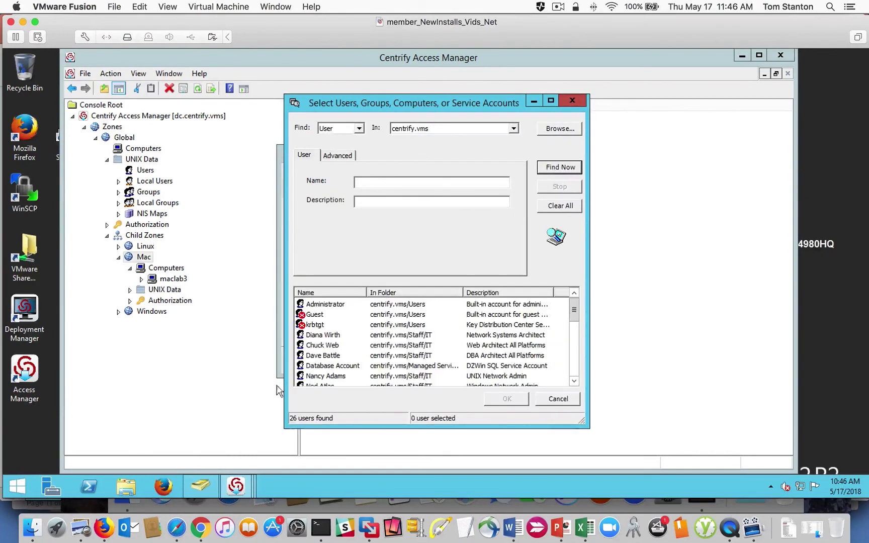
{"action": "left_click", "coordinate": [332, 377]}
{"action": "left_click", "coordinate": [511, 400]}
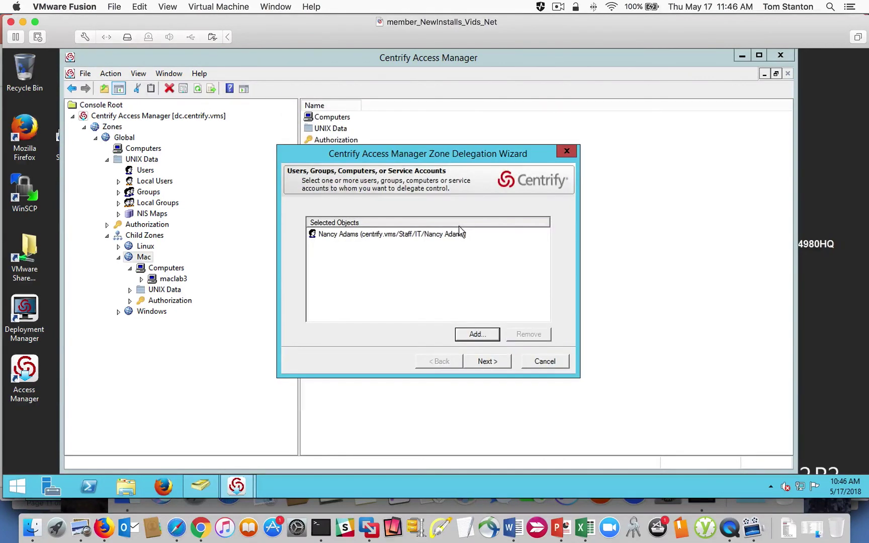
{"action": "left_click", "coordinate": [481, 364]}
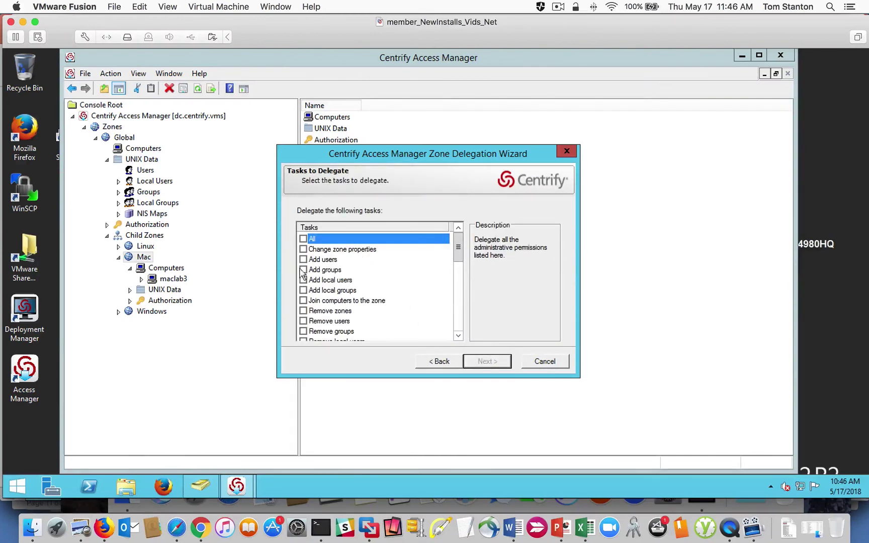
{"action": "left_click", "coordinate": [303, 301]}
{"action": "scroll", "coordinate": [452, 274], "scroll_direction": "down", "scroll_amount": 3}
{"action": "left_click", "coordinate": [553, 363]}
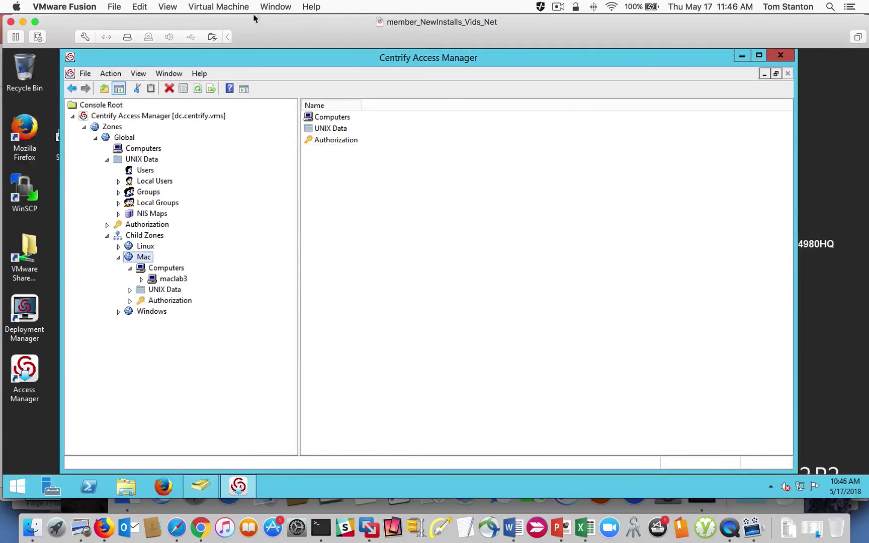
{"action": "left_click", "coordinate": [274, 7]}
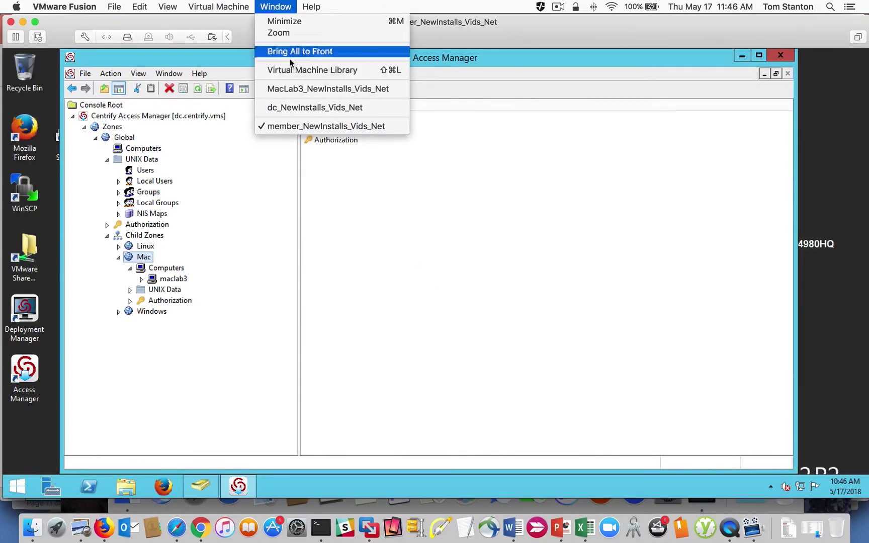
Step: On MacLab3, run adinfo and adquery user to confirm the centrify.vms join and AD users
{"action": "left_click", "coordinate": [295, 91]}
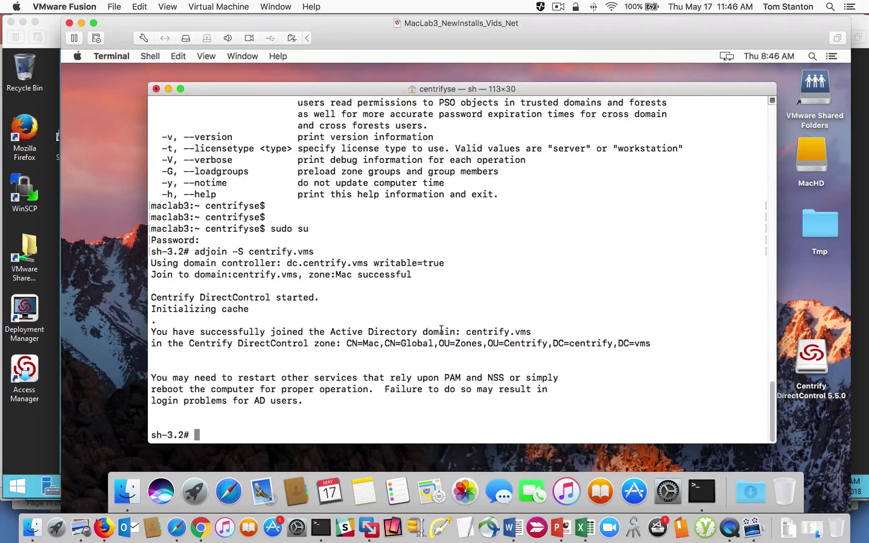
{"action": "type", "text": "adinfo"}
{"action": "key", "text": "Return"}
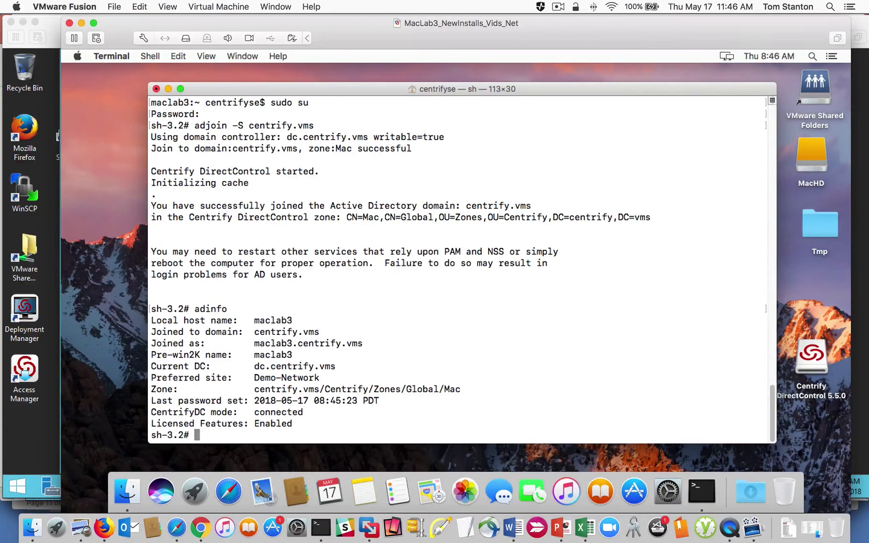
{"action": "type", "text": "adquery user"}
{"action": "key", "text": "Return"}
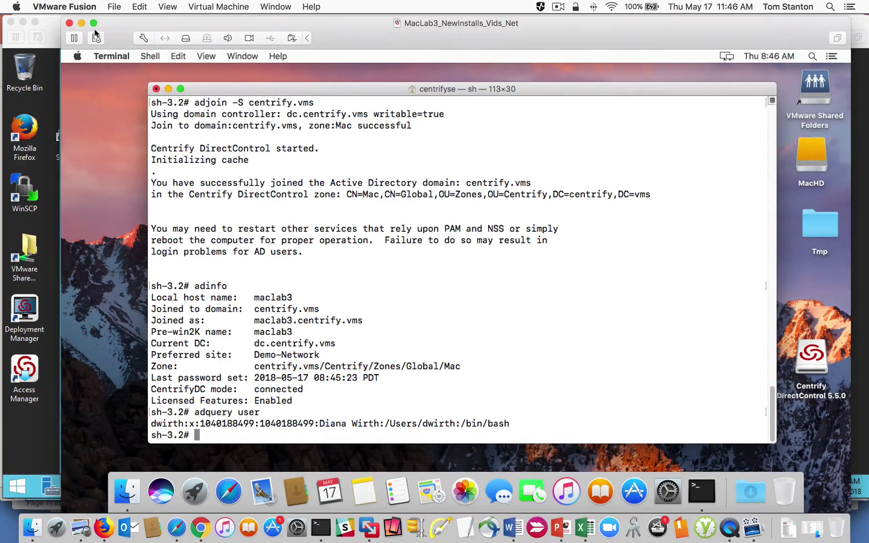
Step: Exit the root and login shells, then log out of the Mac, confirming the quit
{"action": "type", "text": "exit"}
{"action": "key", "text": "Return"}
{"action": "type", "text": "exit"}
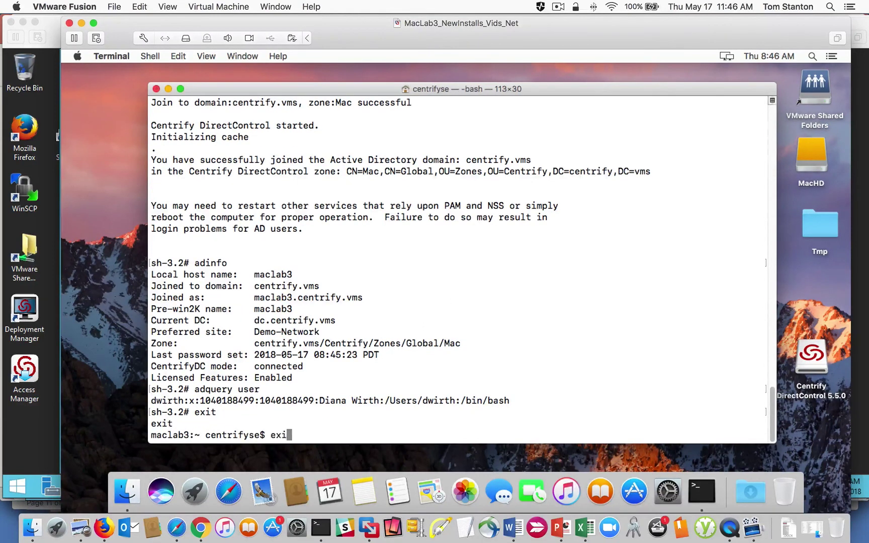
{"action": "key", "text": "Return"}
{"action": "left_click", "coordinate": [78, 56]}
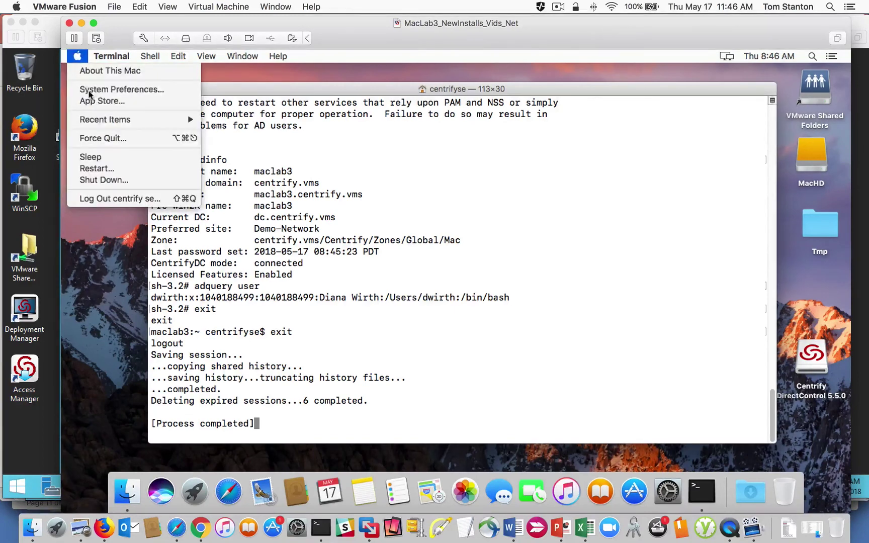
{"action": "left_click", "coordinate": [117, 198]}
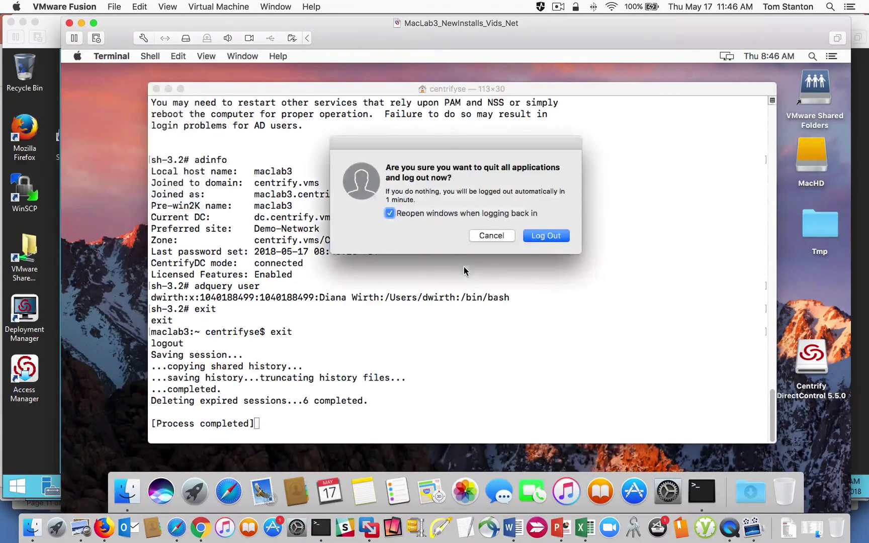
{"action": "left_click", "coordinate": [539, 238]}
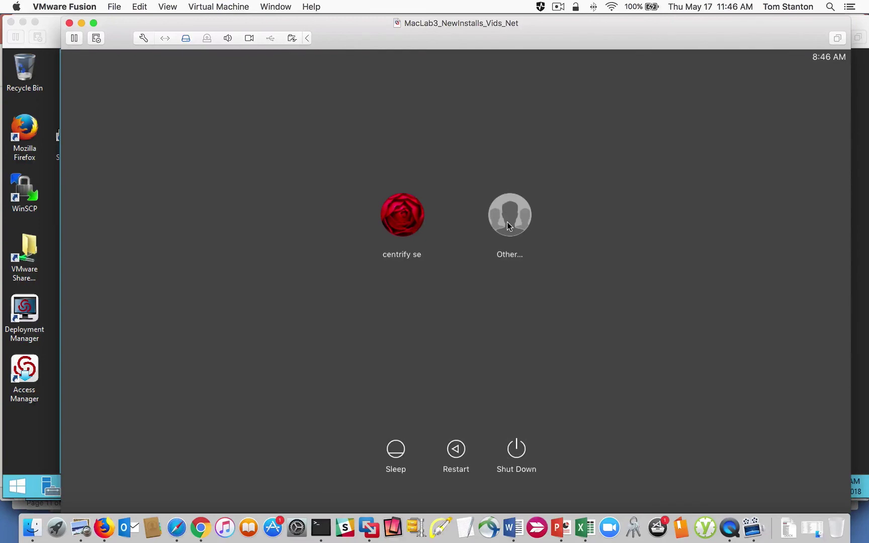
Step: Sign in via Other... with the Active Directory user's username and password
{"action": "left_click", "coordinate": [507, 224]}
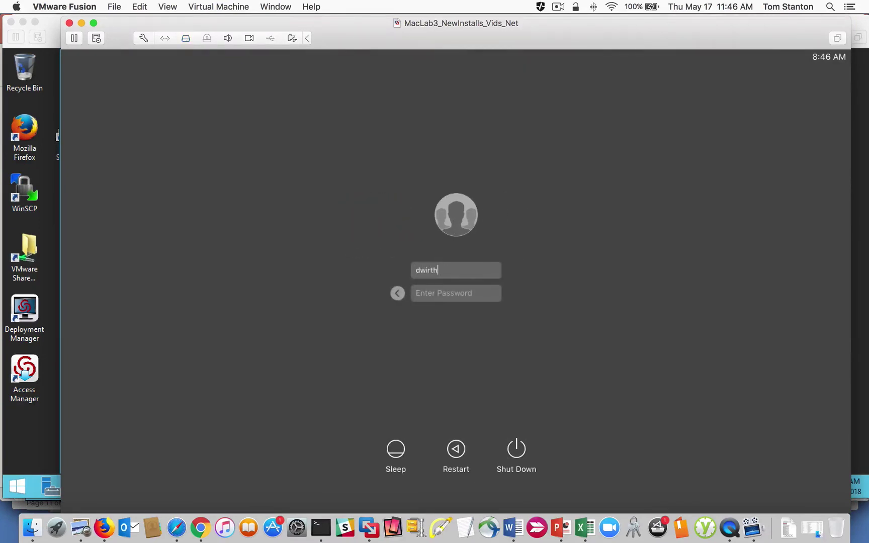
{"action": "key", "text": "Tab"}
{"action": "type", "text": "••••••••••"}
{"action": "key", "text": "Return"}
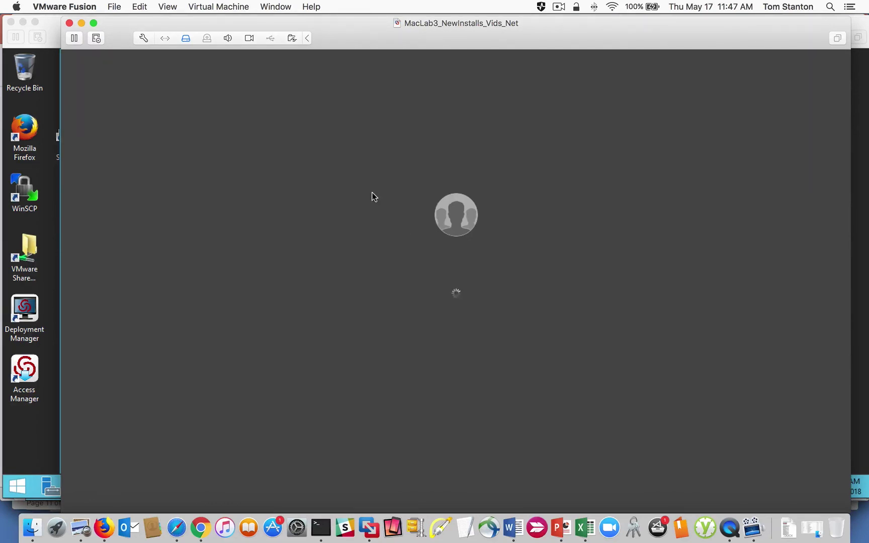
Step: On the member server VM, refresh the Mac zone in Access Manager
{"action": "left_click", "coordinate": [270, 9]}
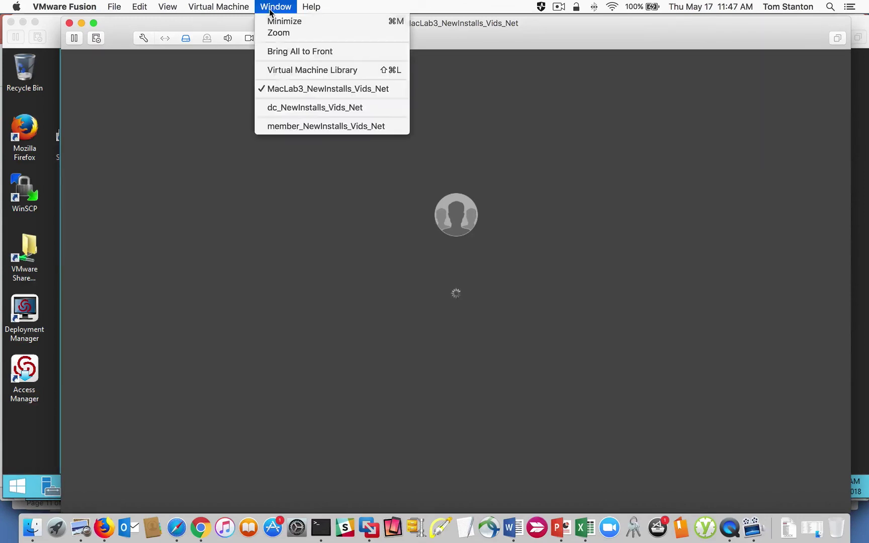
{"action": "left_click", "coordinate": [316, 126]}
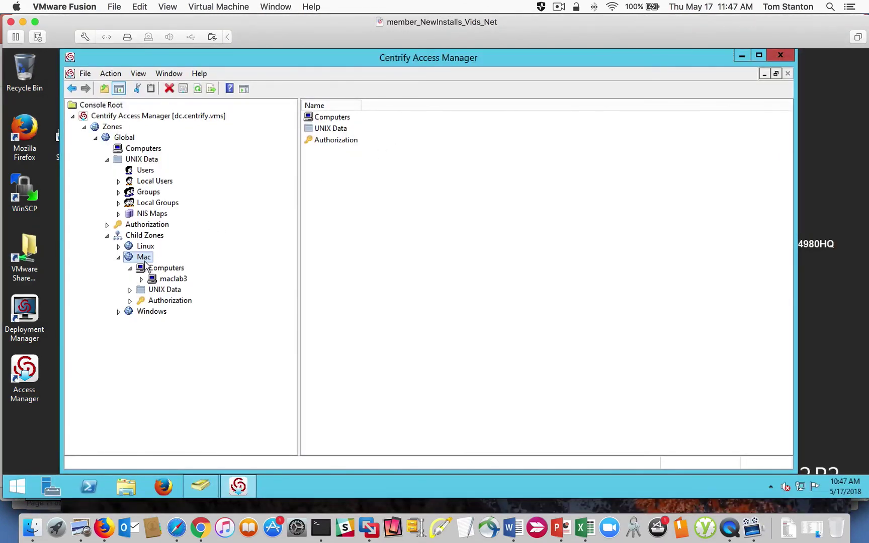
{"action": "right_click", "coordinate": [145, 262]}
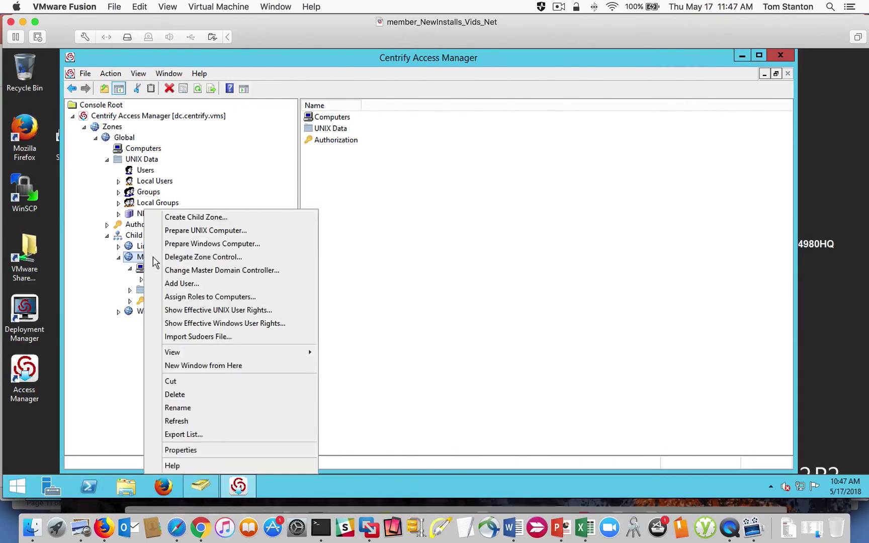
{"action": "left_click", "coordinate": [222, 428]}
Step: Expand the Mac zone's Computers and select maclab3, now showing OS X 10.12.6
{"action": "left_click", "coordinate": [129, 268]}
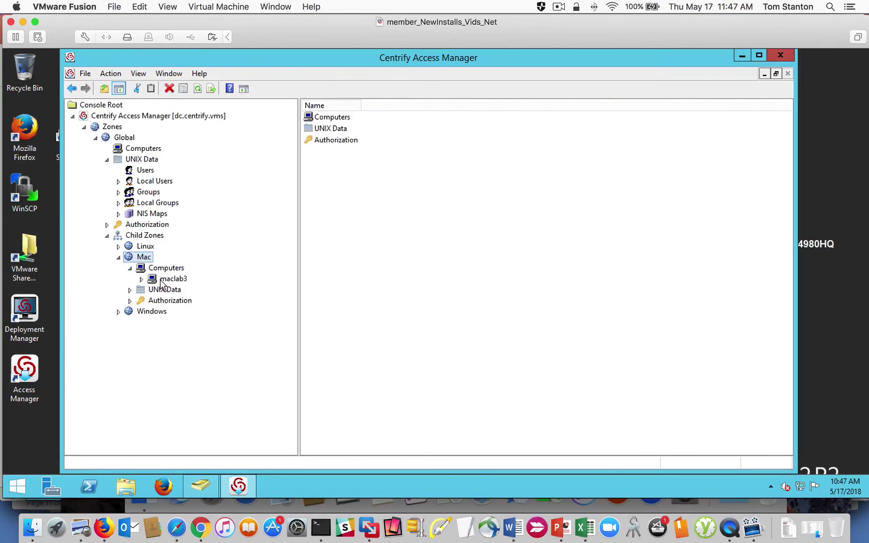
{"action": "left_click", "coordinate": [162, 281]}
{"action": "left_click", "coordinate": [142, 279]}
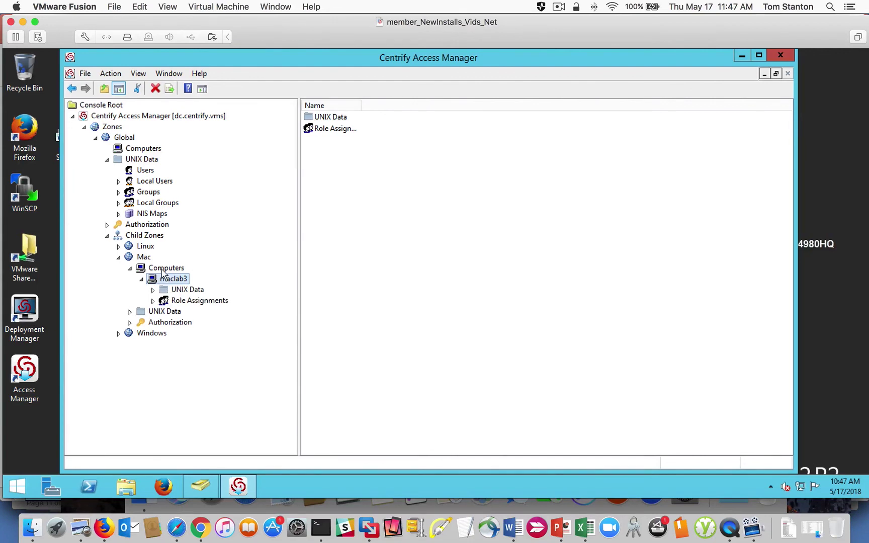
{"action": "left_click", "coordinate": [162, 270]}
{"action": "left_click", "coordinate": [476, 130]}
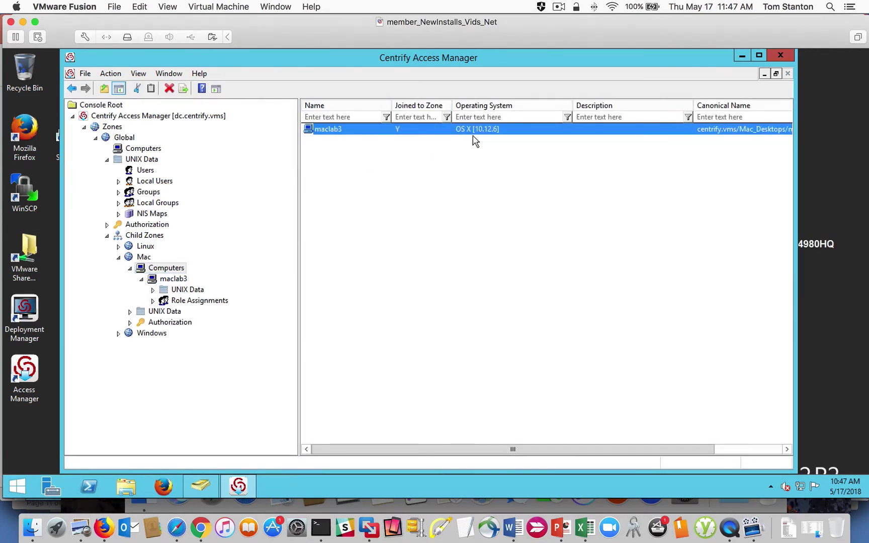
{"action": "left_click", "coordinate": [276, 6]}
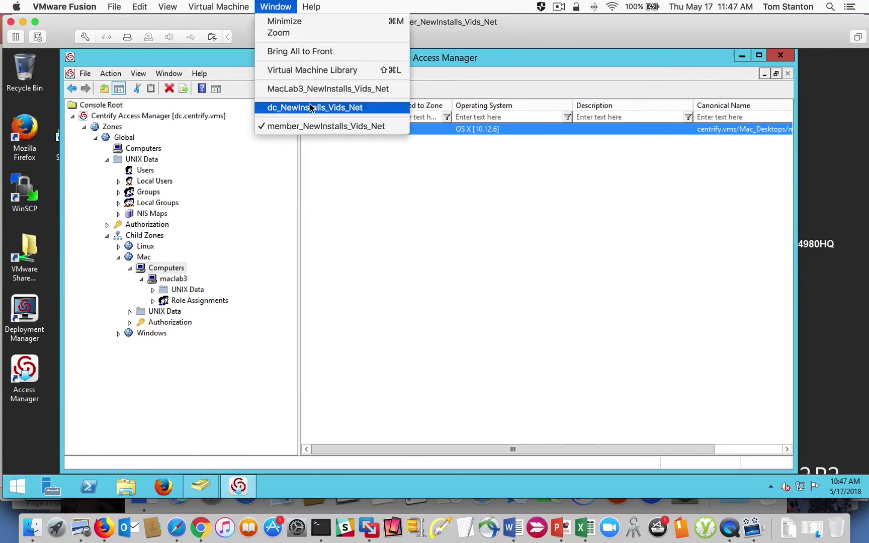
Step: On MacLab3, launch Terminal through a Spotlight search for 'term'
{"action": "left_click", "coordinate": [312, 89]}
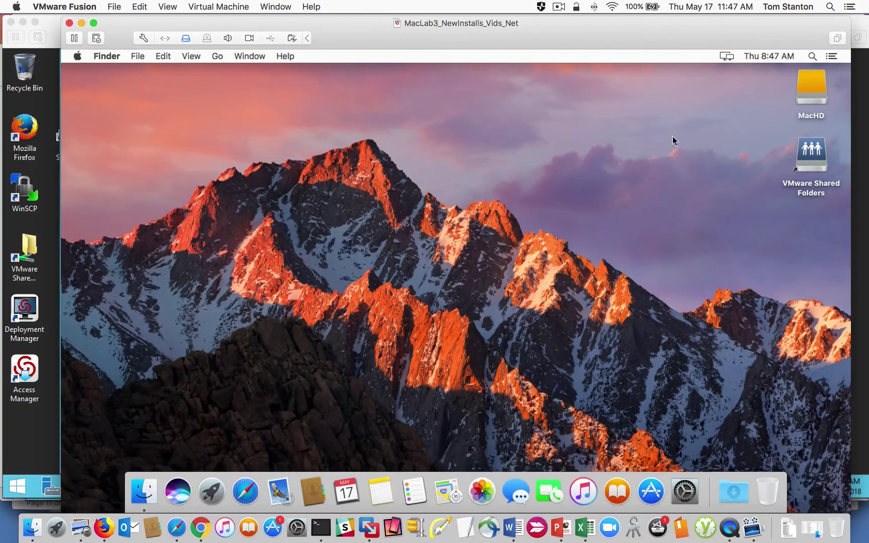
{"action": "left_click", "coordinate": [76, 56]}
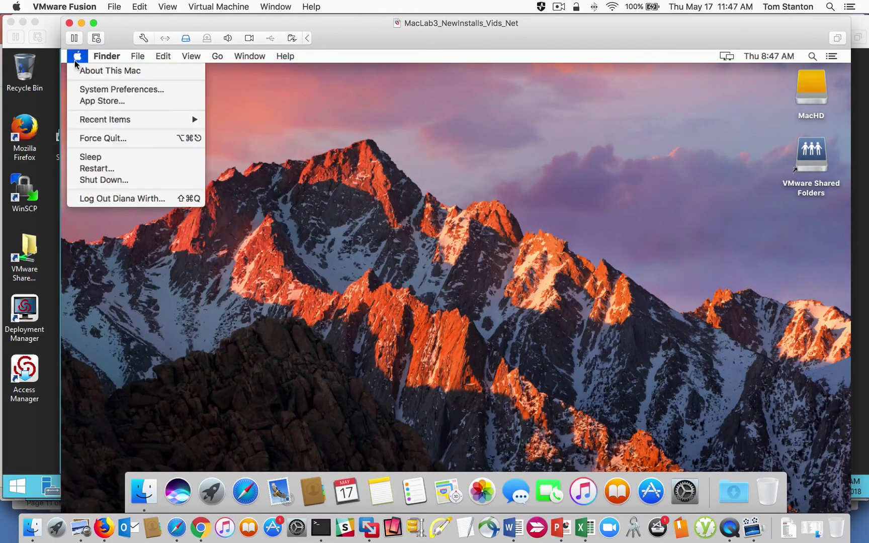
{"action": "left_click", "coordinate": [416, 245]}
{"action": "right_click", "coordinate": [471, 235]}
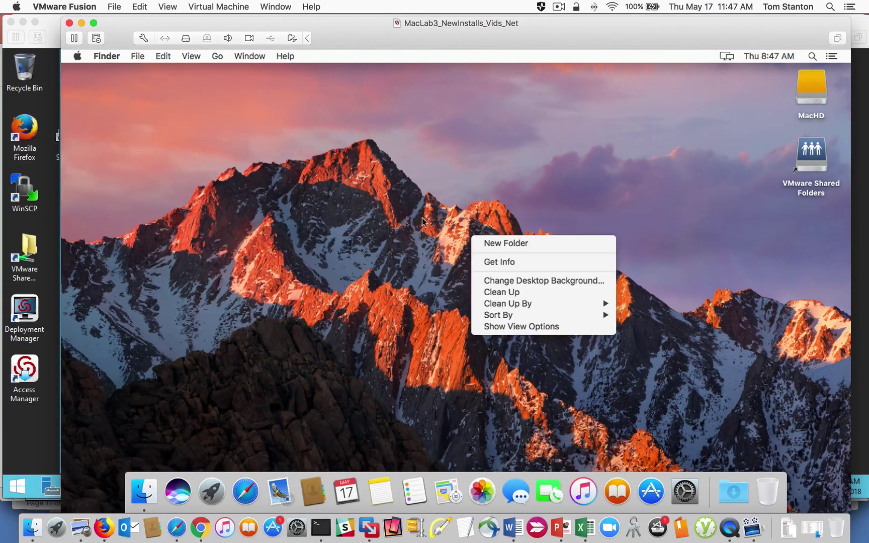
{"action": "left_click", "coordinate": [812, 55]}
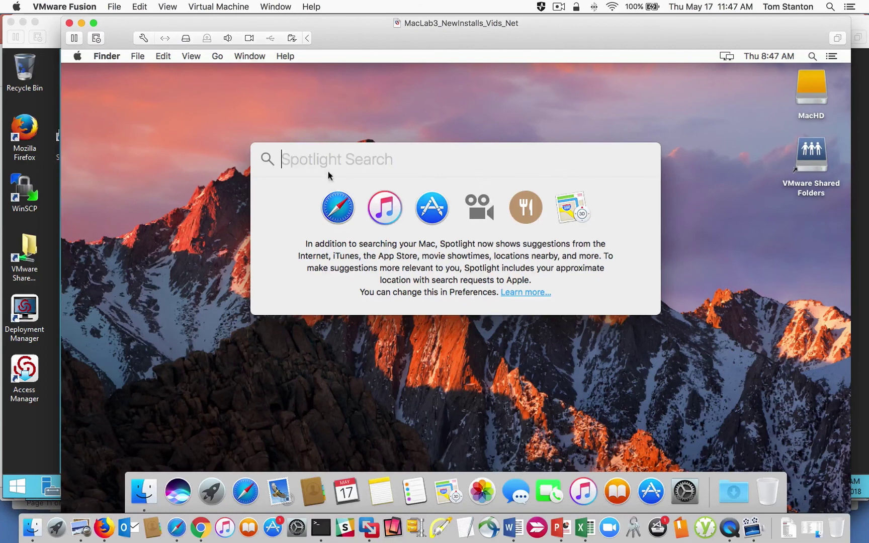
{"action": "type", "text": "term"}
{"action": "key", "text": "Return"}
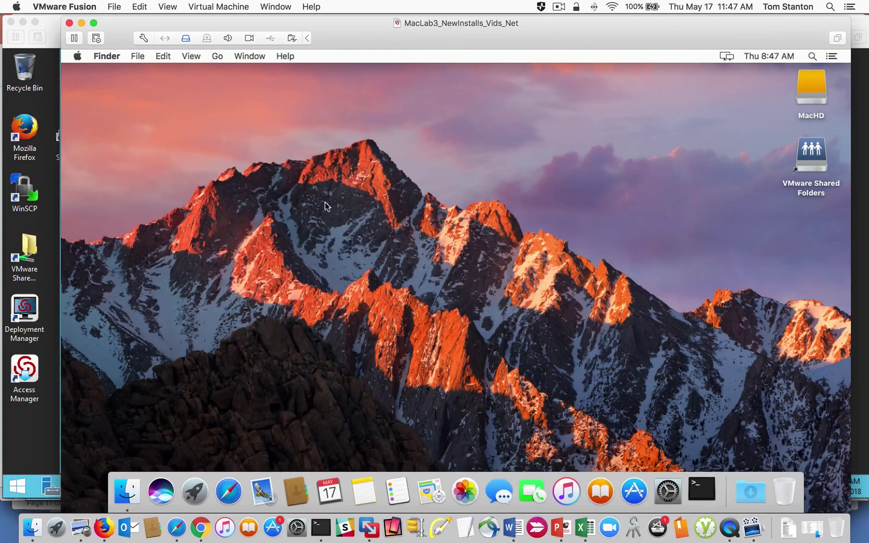
Step: Run id and adquery user, highlighting the matching UID in each output
{"action": "type", "text": "id"}
{"action": "key", "text": "Return"}
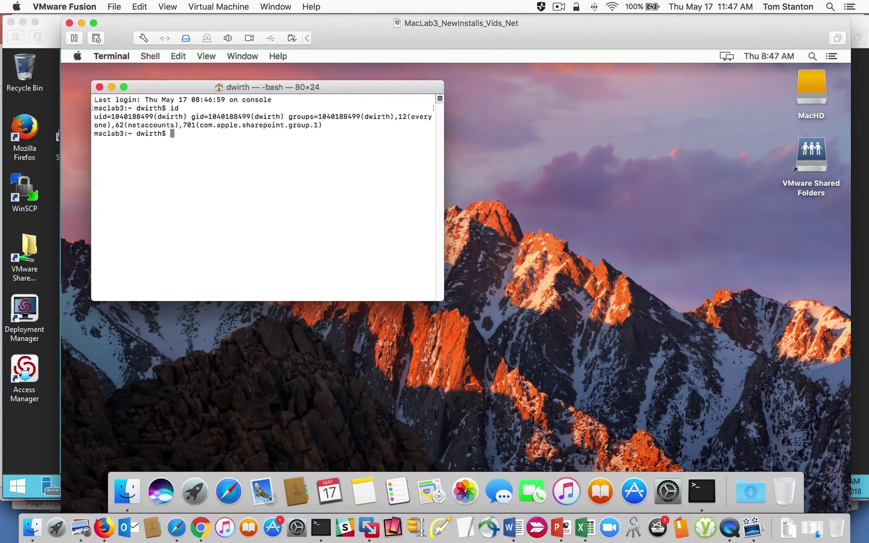
{"action": "key", "text": "Return"}
{"action": "double_click", "coordinate": [136, 117]}
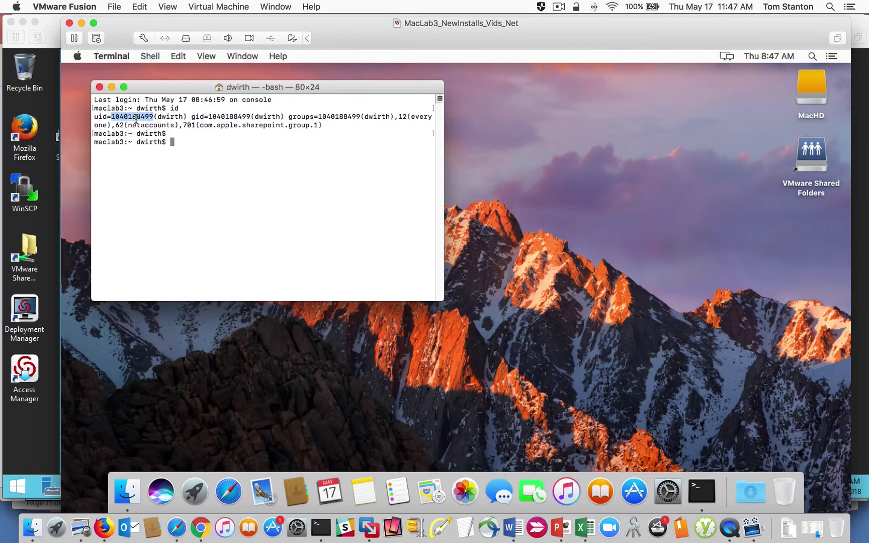
{"action": "type", "text": "adquery user"}
{"action": "key", "text": "Return"}
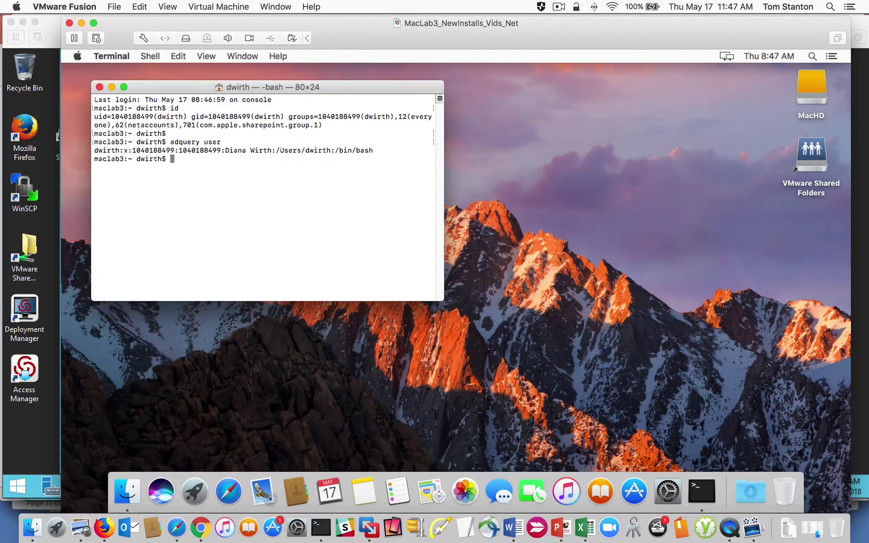
{"action": "double_click", "coordinate": [158, 151]}
{"action": "left_click", "coordinate": [261, 6]}
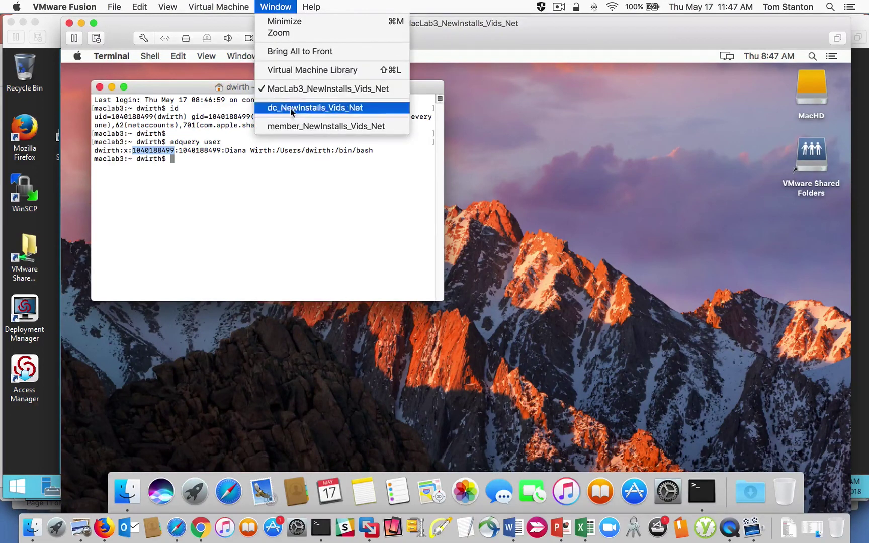
Step: In Access Manager, list the Global zone's UNIX users and select the domain user's profile row
{"action": "left_click", "coordinate": [322, 127]}
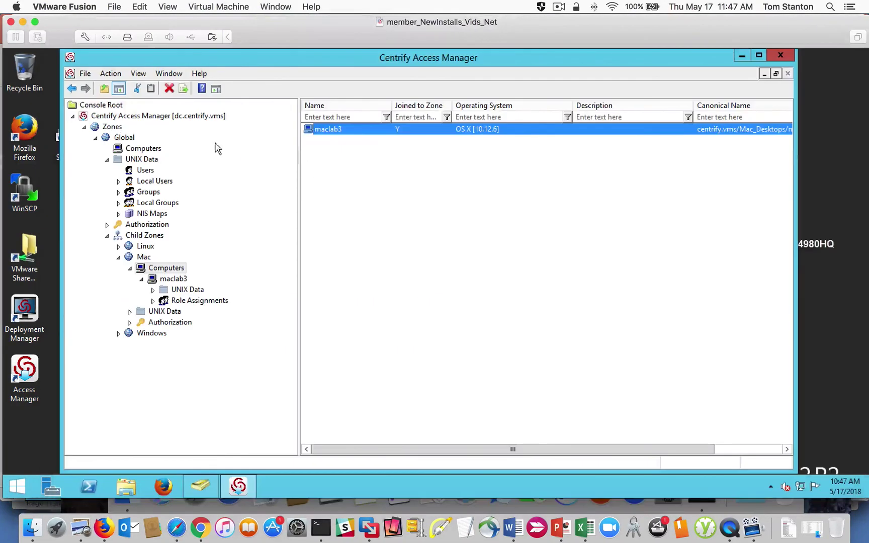
{"action": "left_click", "coordinate": [145, 170]}
{"action": "left_click", "coordinate": [461, 131]}
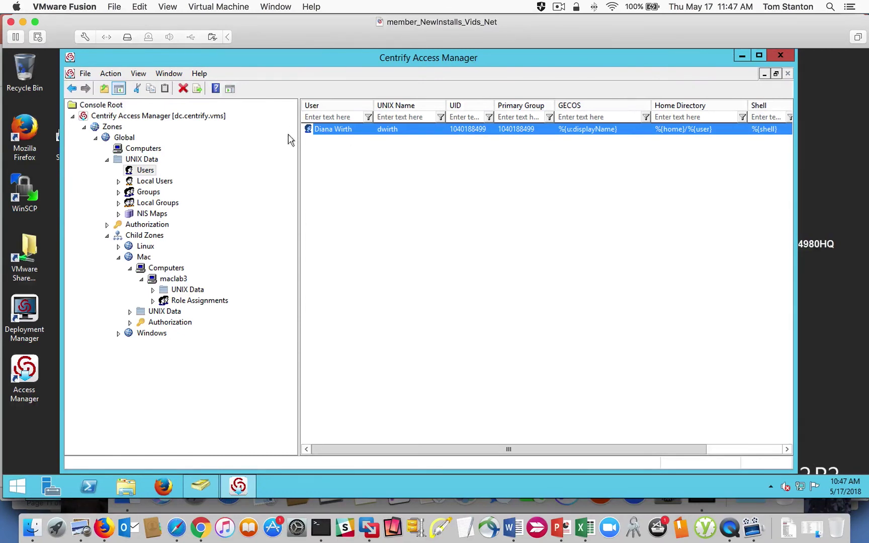
{"action": "left_click", "coordinate": [275, 7]}
Step: Back on MacLab3, move Terminal aside and open System Preferences' Network pane
{"action": "left_click", "coordinate": [329, 89]}
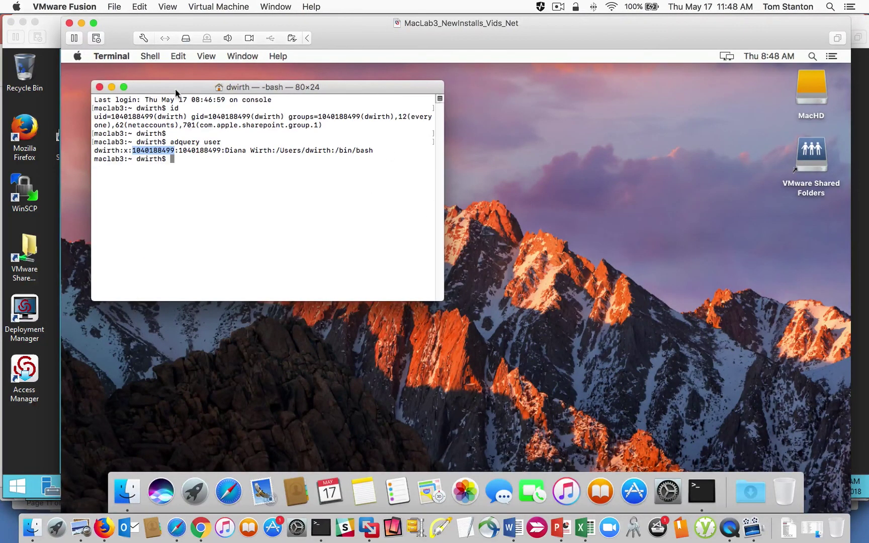
{"action": "left_click_drag", "start_coordinate": [176, 93], "coordinate": [245, 112]}
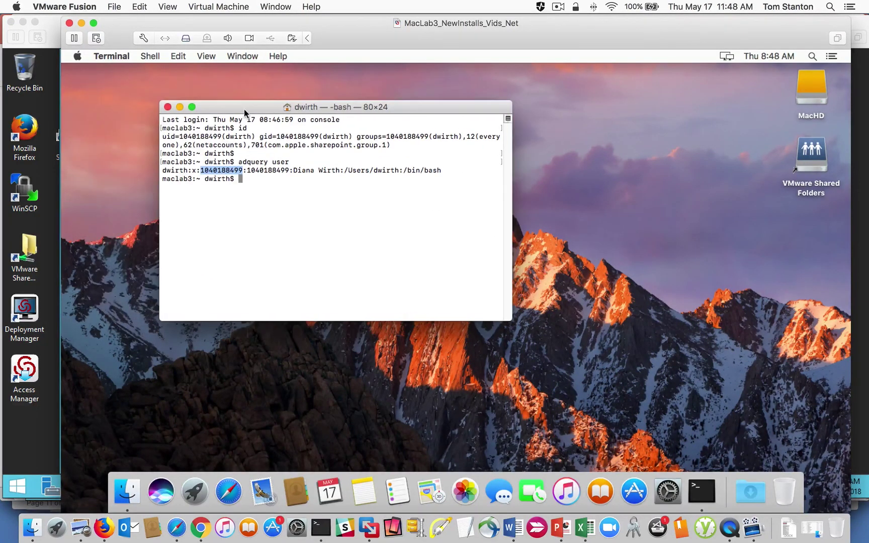
{"action": "left_click", "coordinate": [77, 57]}
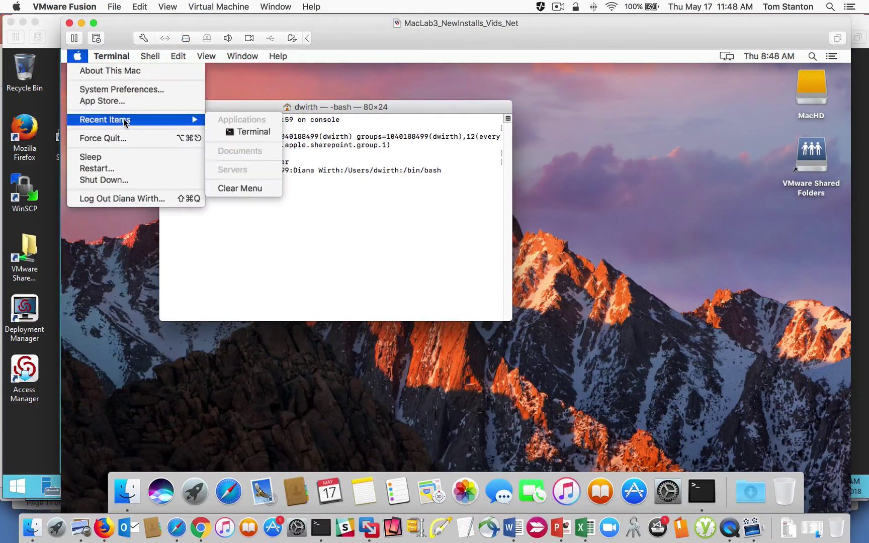
{"action": "left_click", "coordinate": [131, 89]}
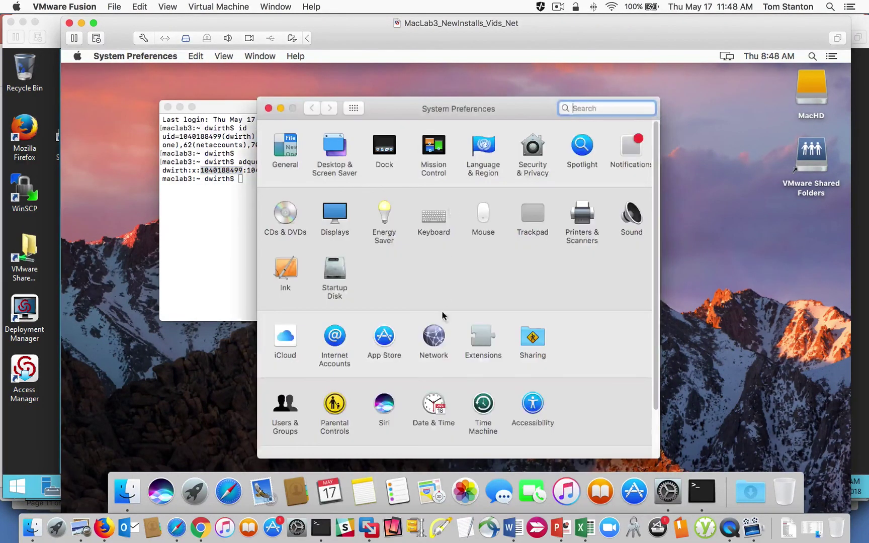
{"action": "left_click", "coordinate": [434, 341]}
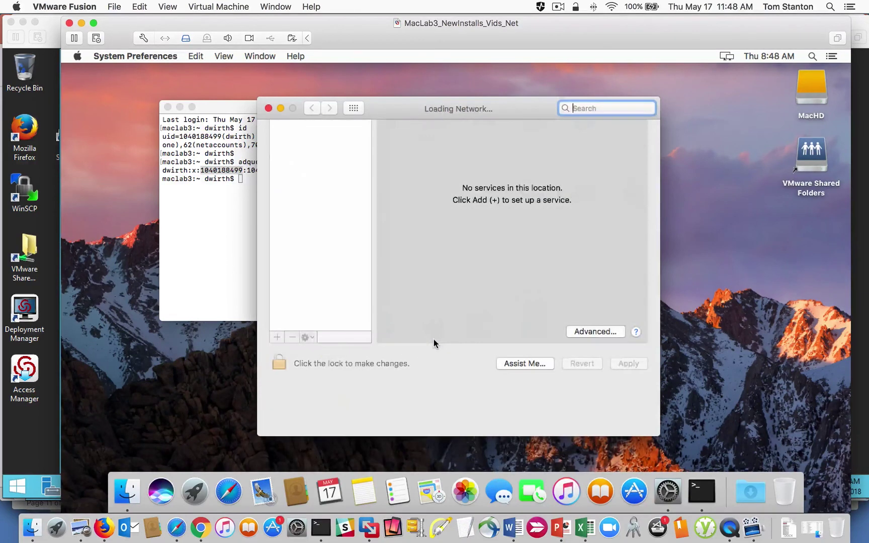
Step: Try unlocking Network preferences with the domain user's credentials, then close the prompt and pane
{"action": "left_click", "coordinate": [322, 191]}
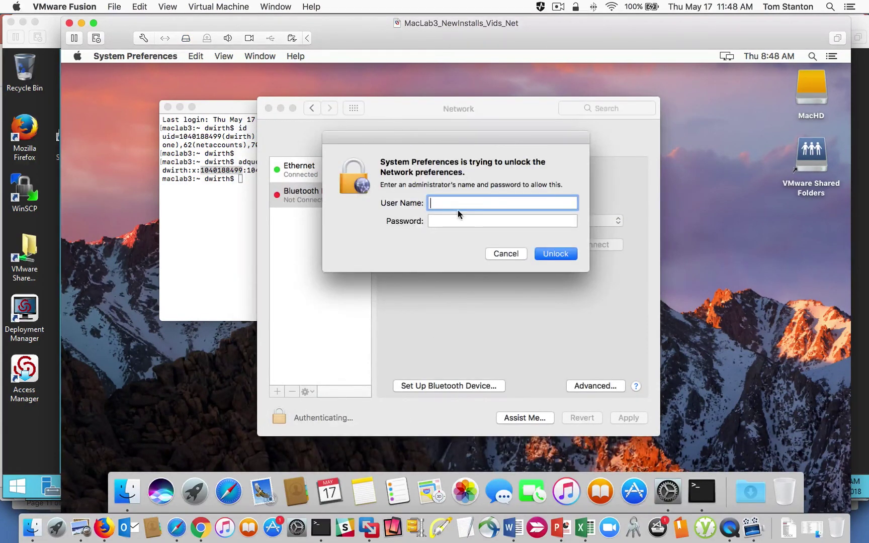
{"action": "key", "text": "Tab"}
{"action": "type", "text": "••••••••"}
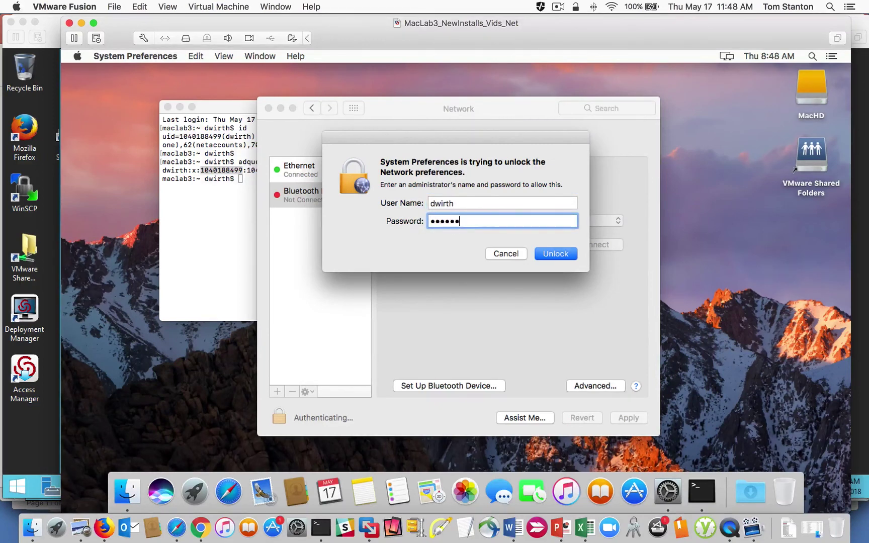
{"action": "key", "text": "Return"}
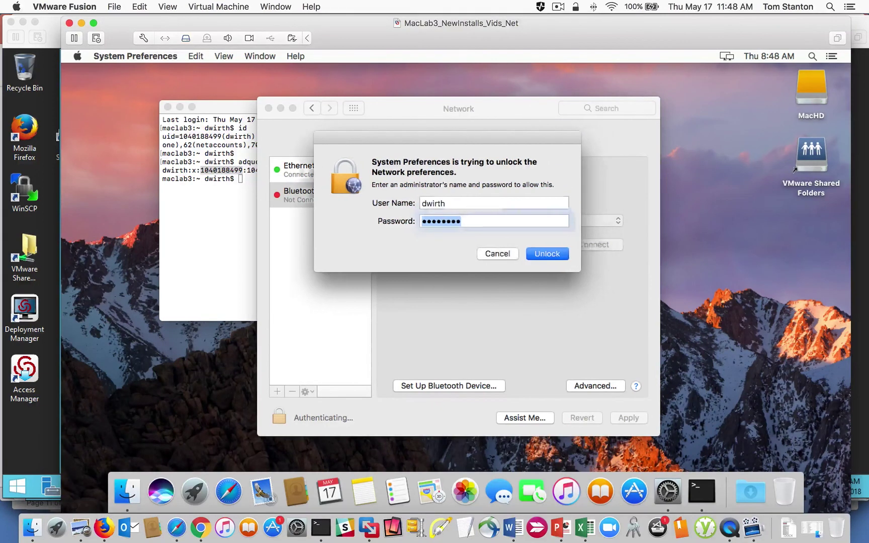
{"action": "left_click", "coordinate": [506, 253]}
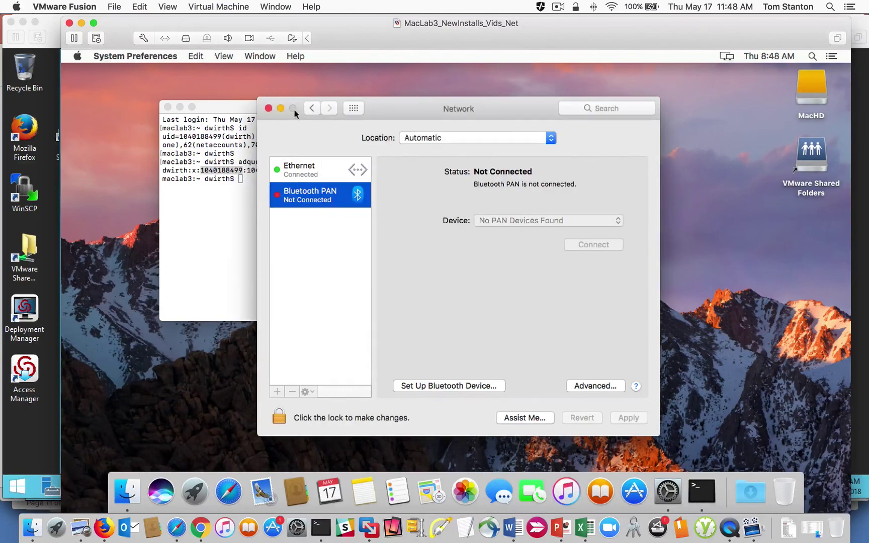
{"action": "left_click", "coordinate": [268, 109]}
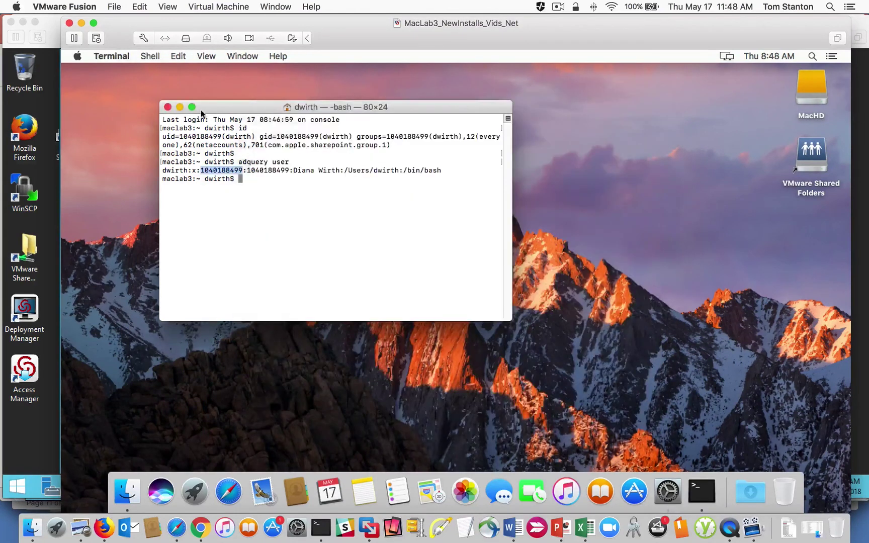
Step: Close Terminal and log the domain user out of the Mac
{"action": "left_click", "coordinate": [168, 107]}
{"action": "left_click", "coordinate": [76, 56]}
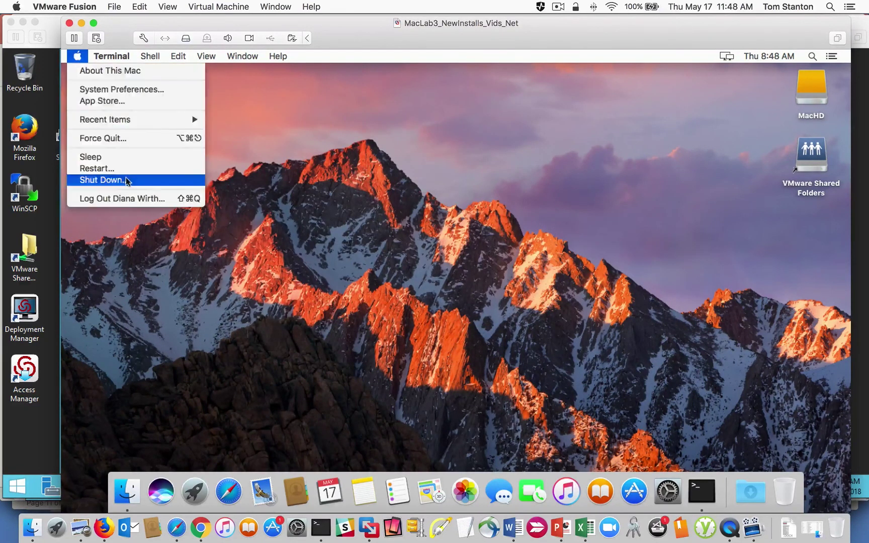
{"action": "left_click", "coordinate": [166, 197]}
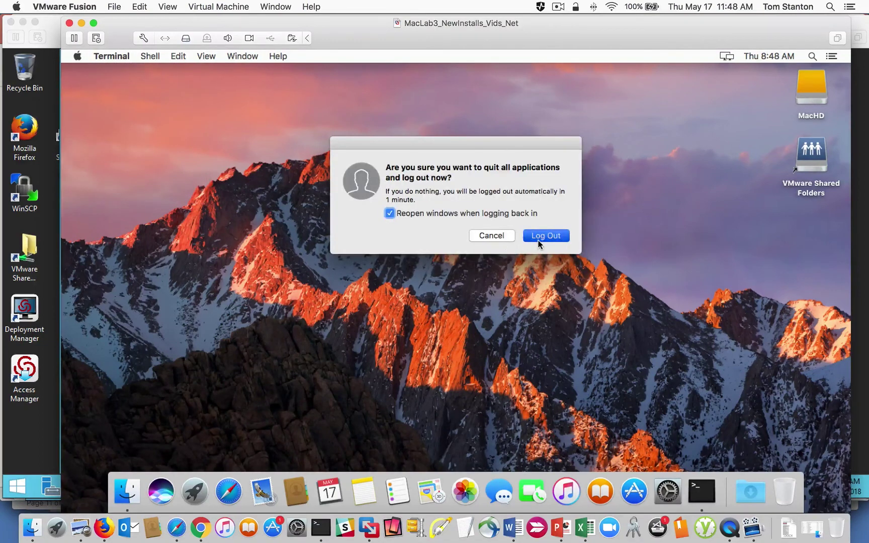
{"action": "left_click", "coordinate": [565, 232]}
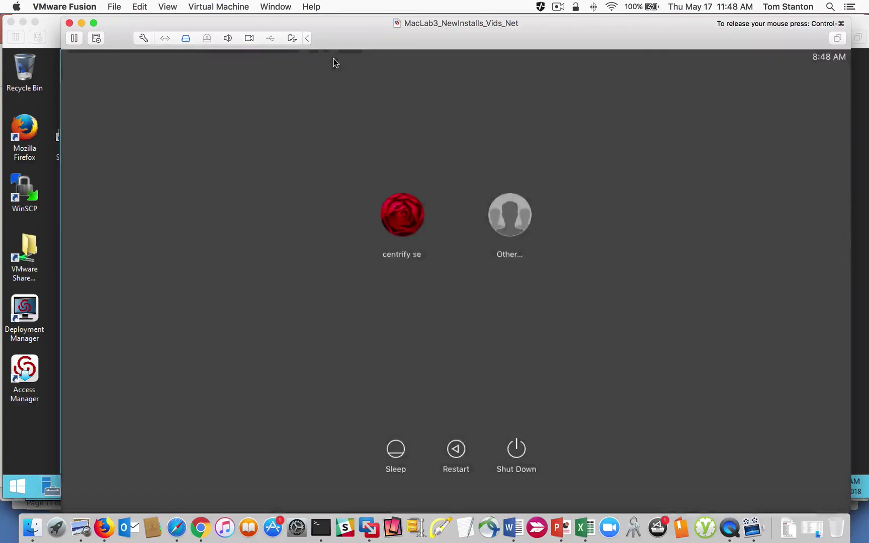
Step: Sign in as the other local account, then exit and close its restored Terminal session
{"action": "left_click", "coordinate": [413, 203]}
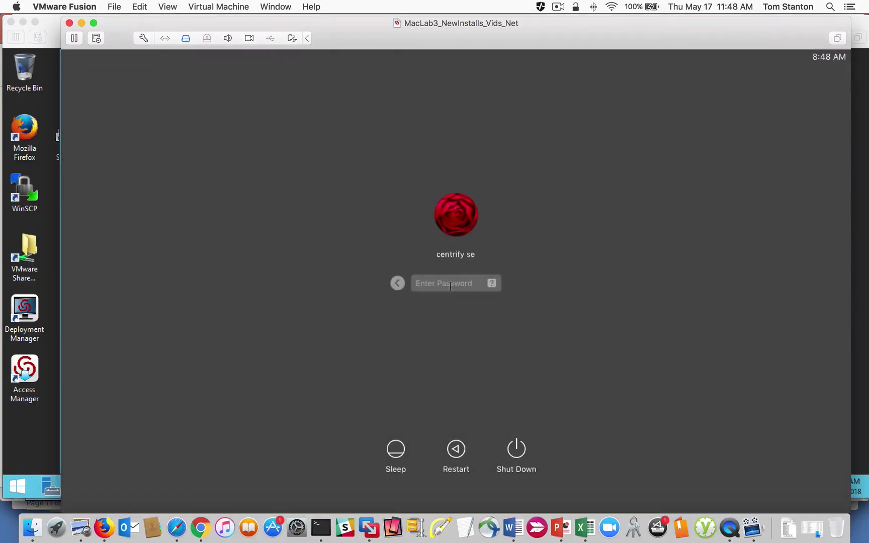
{"action": "type", "text": "•••"}
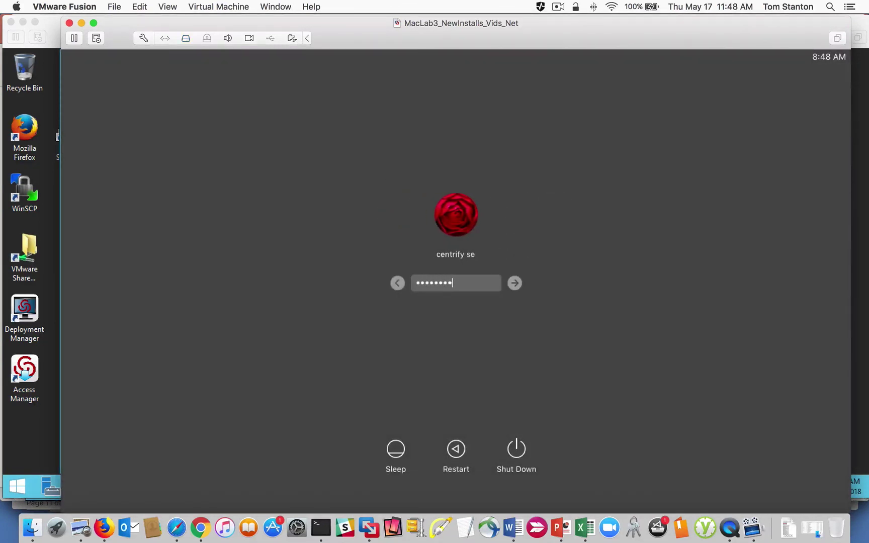
{"action": "key", "text": "Return"}
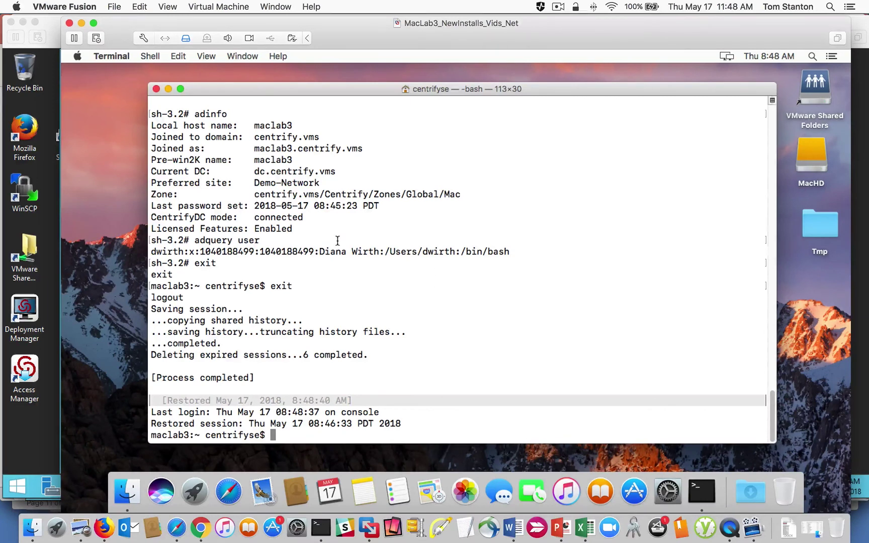
{"action": "type", "text": "exit"}
{"action": "key", "text": "Return"}
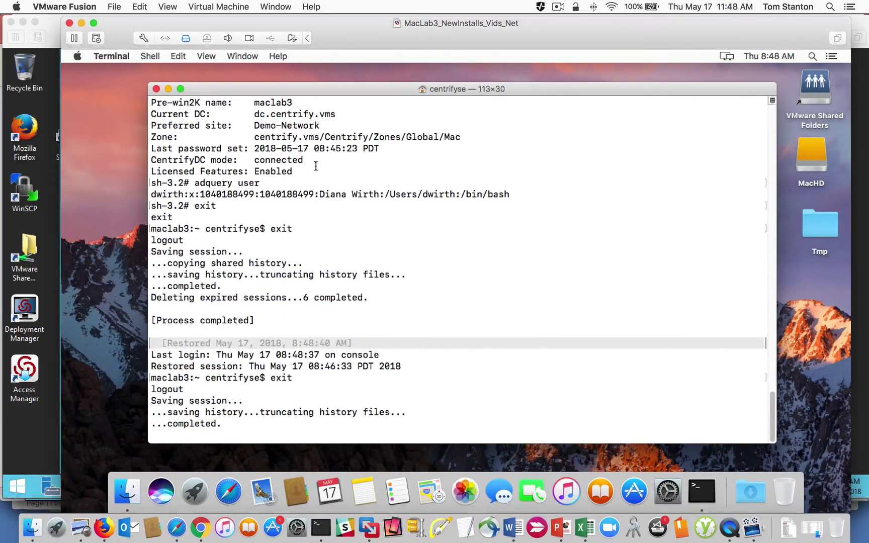
{"action": "left_click", "coordinate": [156, 89]}
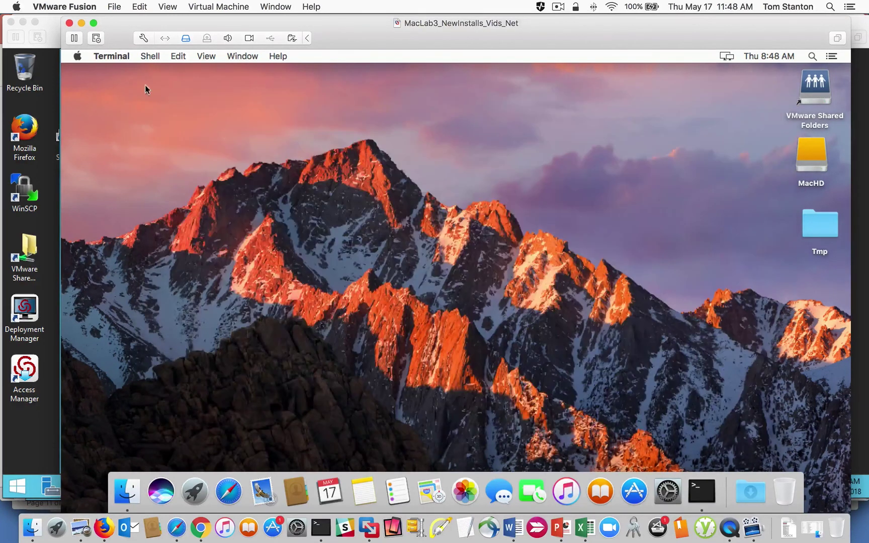
Step: Open System Preferences and go into the Centrify preference pane
{"action": "left_click", "coordinate": [78, 58]}
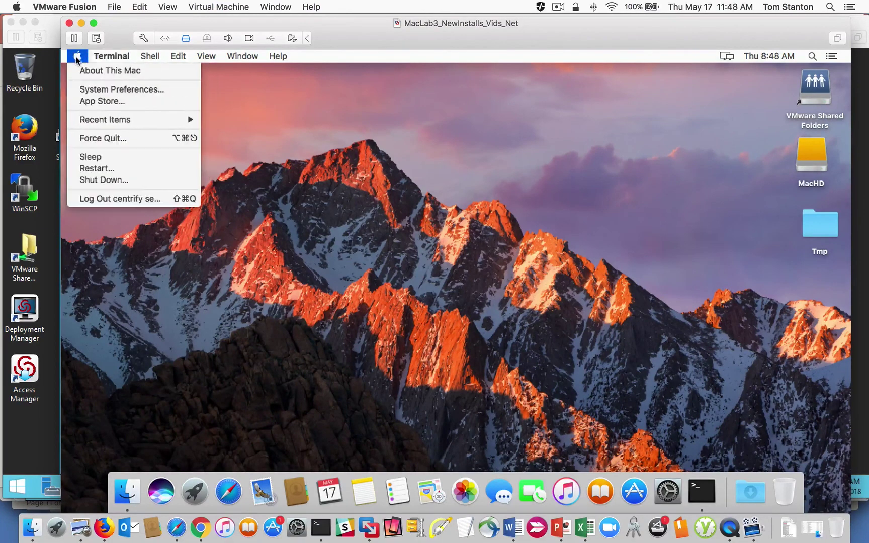
{"action": "left_click", "coordinate": [100, 90]}
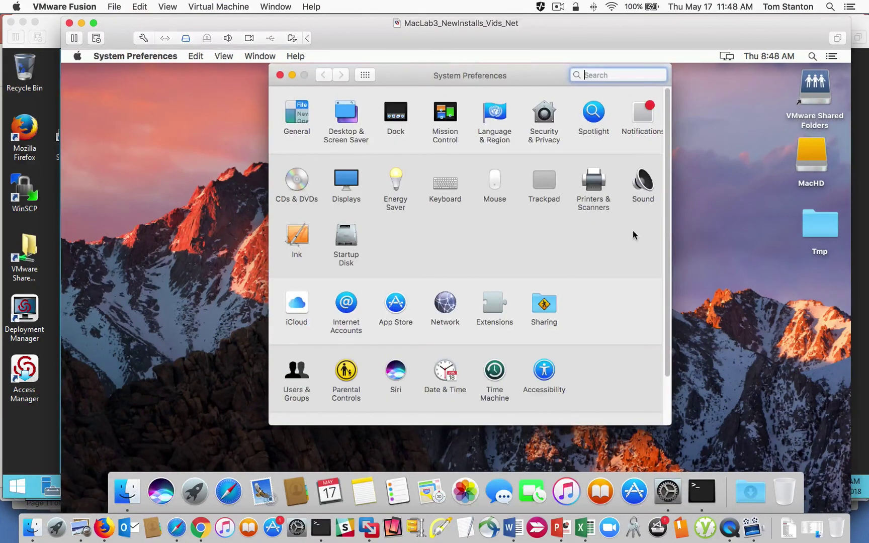
{"action": "left_click_drag", "start_coordinate": [667, 203], "coordinate": [518, 322]}
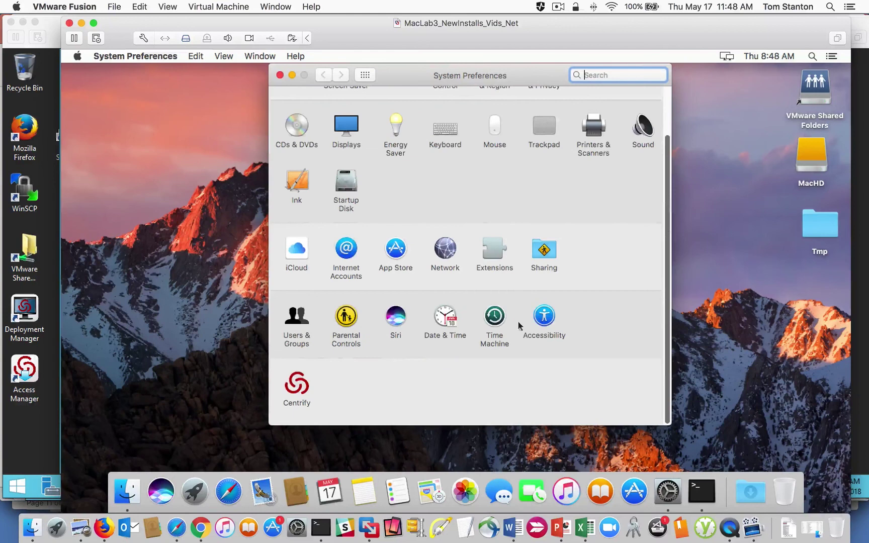
{"action": "left_click", "coordinate": [297, 386]}
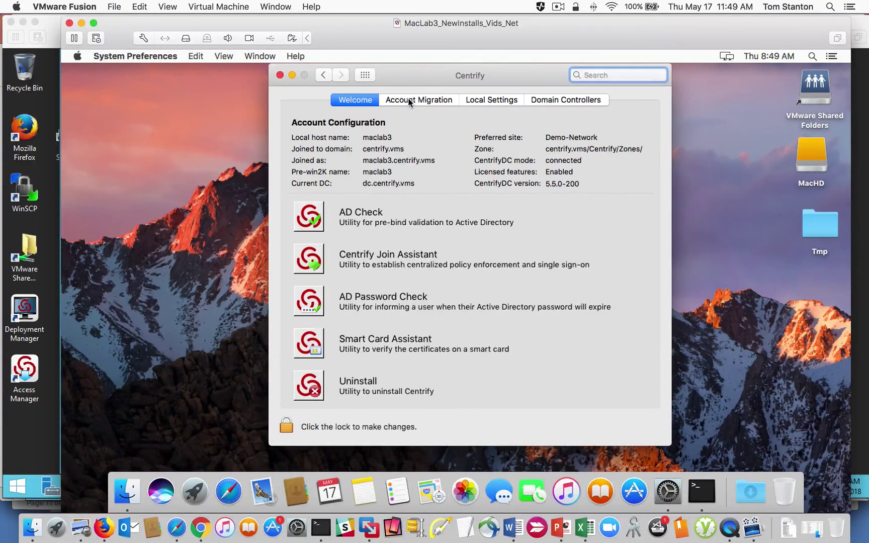
Step: Review Account Migration, Local Settings and Domain Controllers tabs, then launch Smart Card Assistant
{"action": "left_click", "coordinate": [432, 101]}
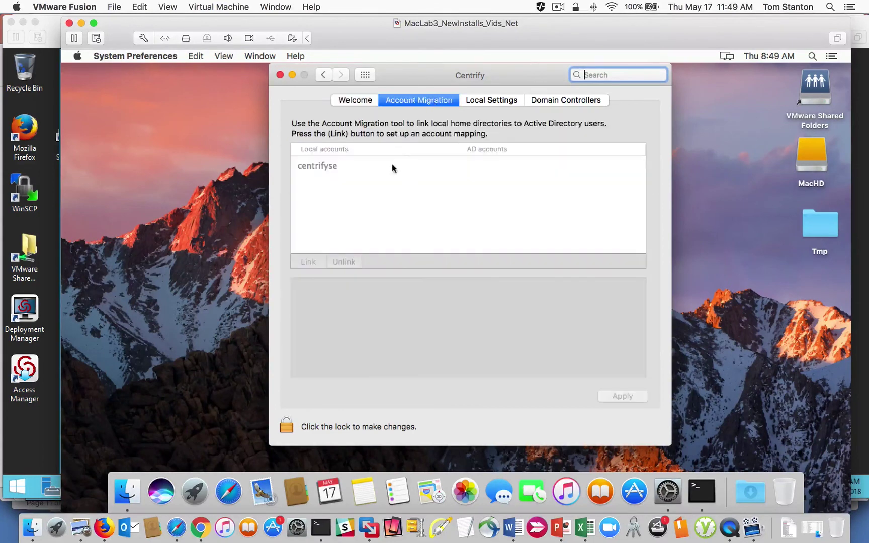
{"action": "left_click", "coordinate": [496, 102]}
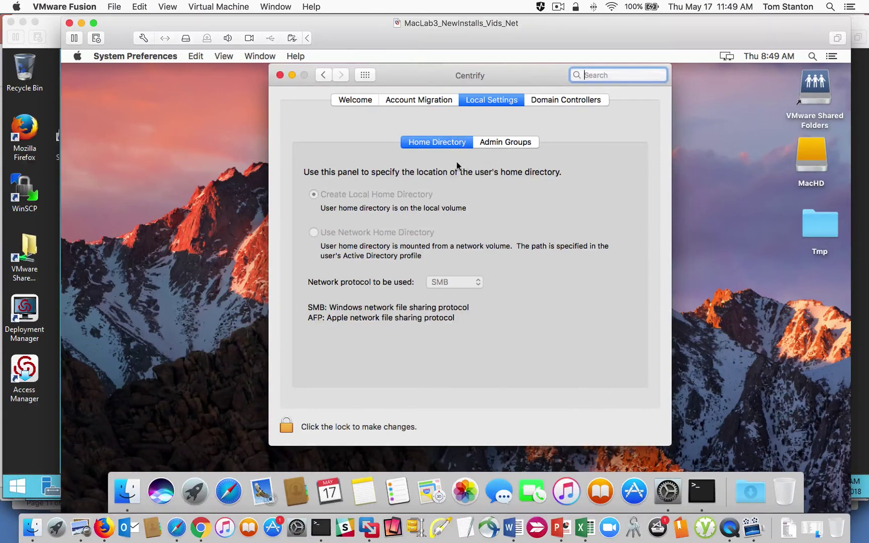
{"action": "left_click", "coordinate": [499, 146]}
{"action": "left_click", "coordinate": [439, 146]}
{"action": "left_click", "coordinate": [548, 101]}
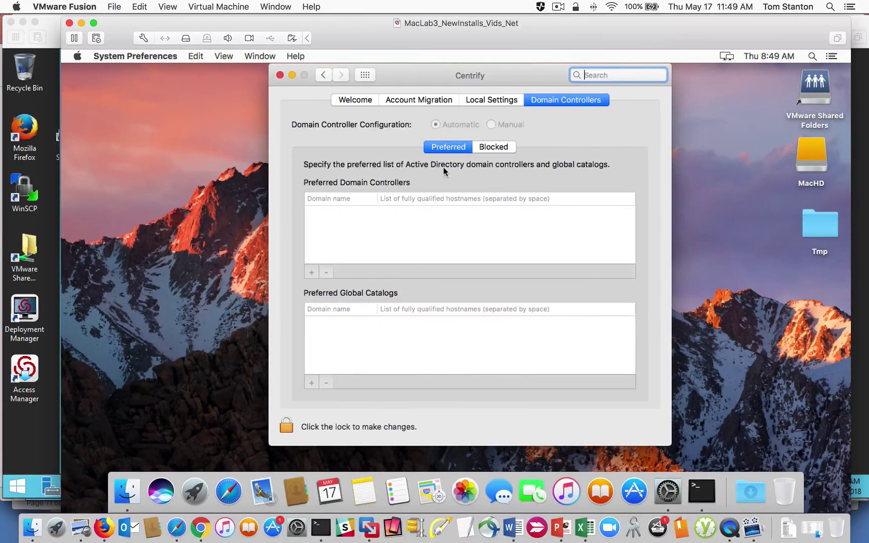
{"action": "left_click", "coordinate": [363, 102]}
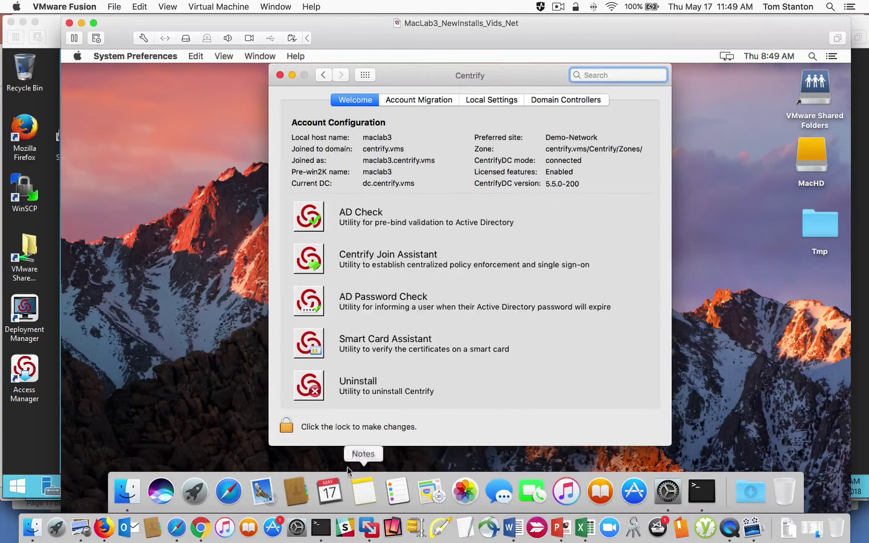
{"action": "left_click", "coordinate": [309, 343]}
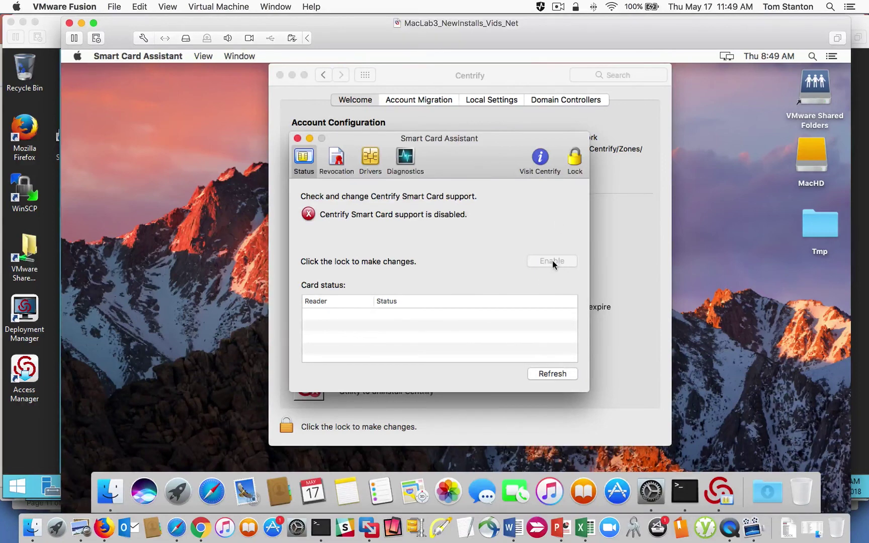
Step: Unlock the Smart Card Assistant with the administrator password
{"action": "left_click", "coordinate": [575, 156]}
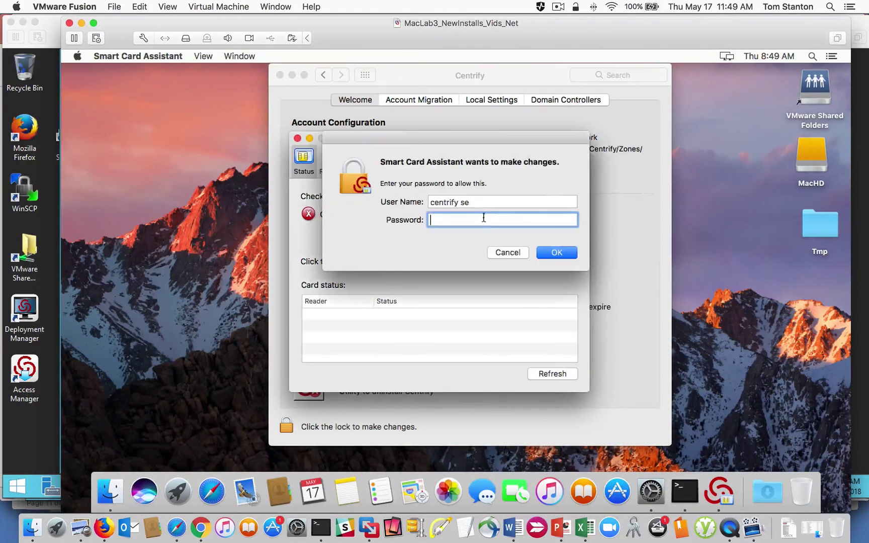
{"action": "type", "text": "•••••••••"}
{"action": "key", "text": "Return"}
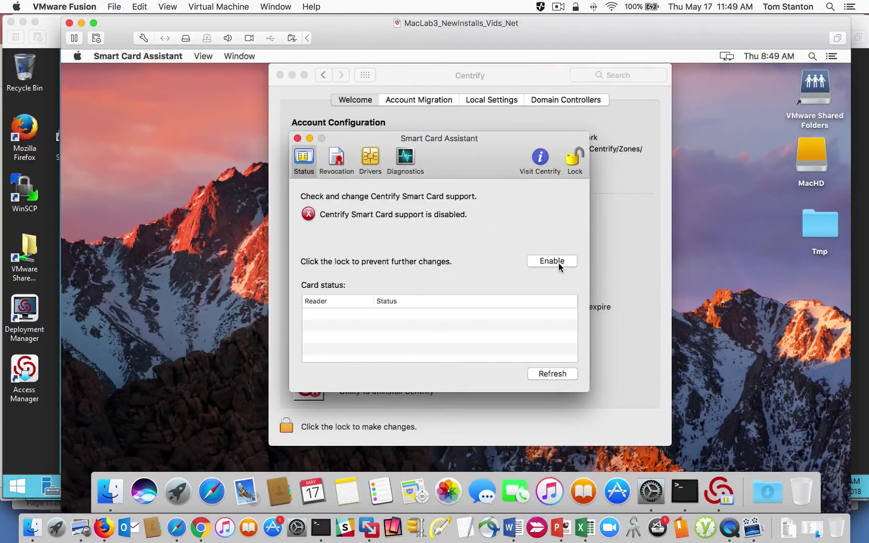
Step: In Terminal, run sctool and sctool -s to confirm Smart Card support is disabled
{"action": "left_click", "coordinate": [684, 491]}
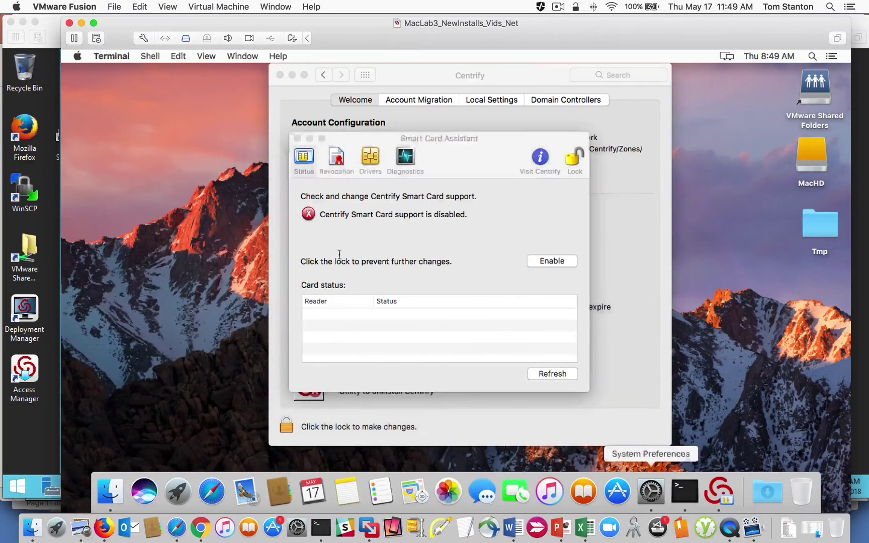
{"action": "type", "text": "sctool"}
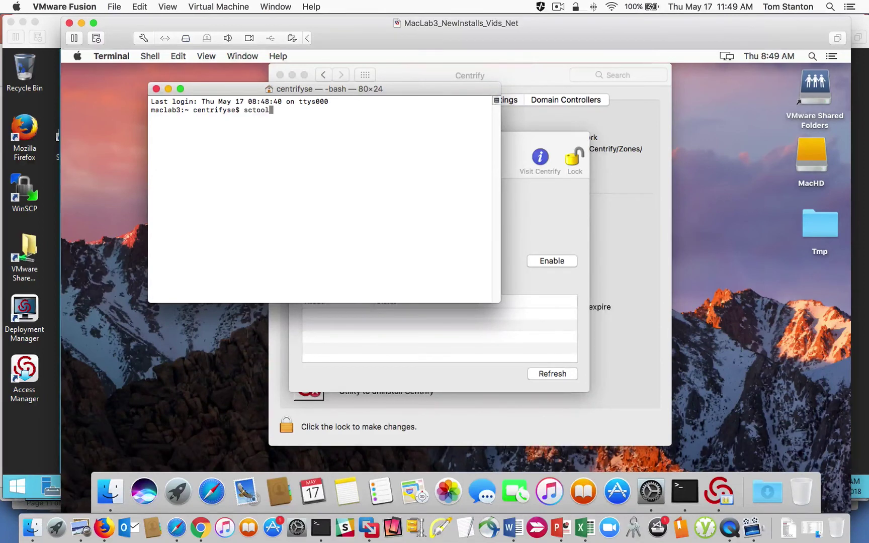
{"action": "key", "text": "Return"}
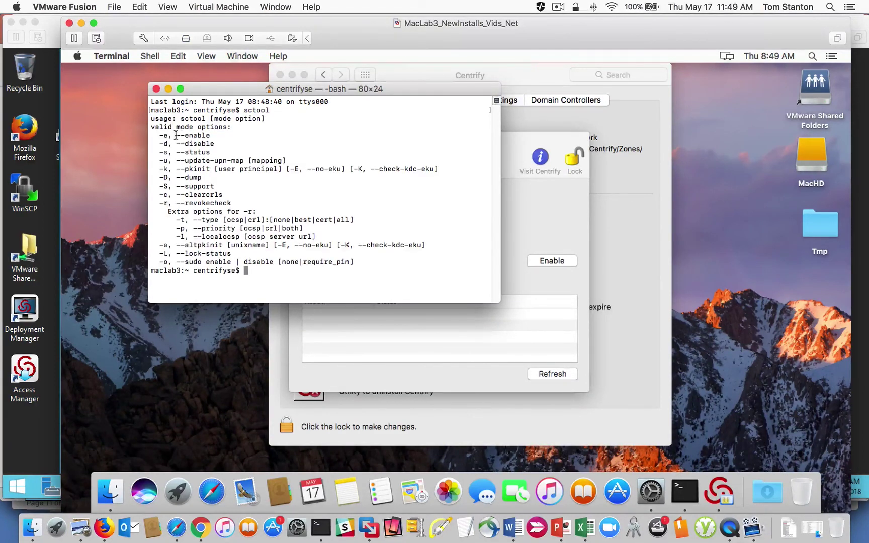
{"action": "key", "text": "Up"}
{"action": "type", "text": "-s"}
{"action": "key", "text": "Return"}
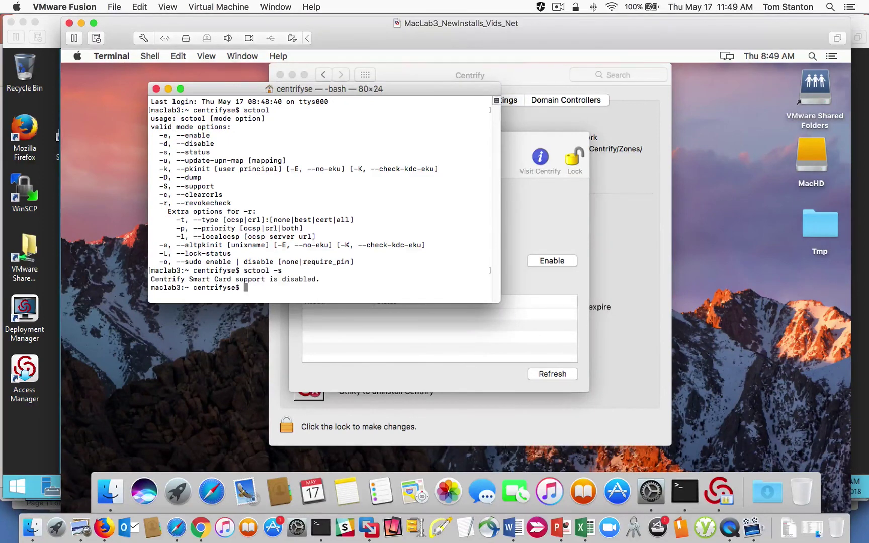
{"action": "left_click", "coordinate": [388, 330]}
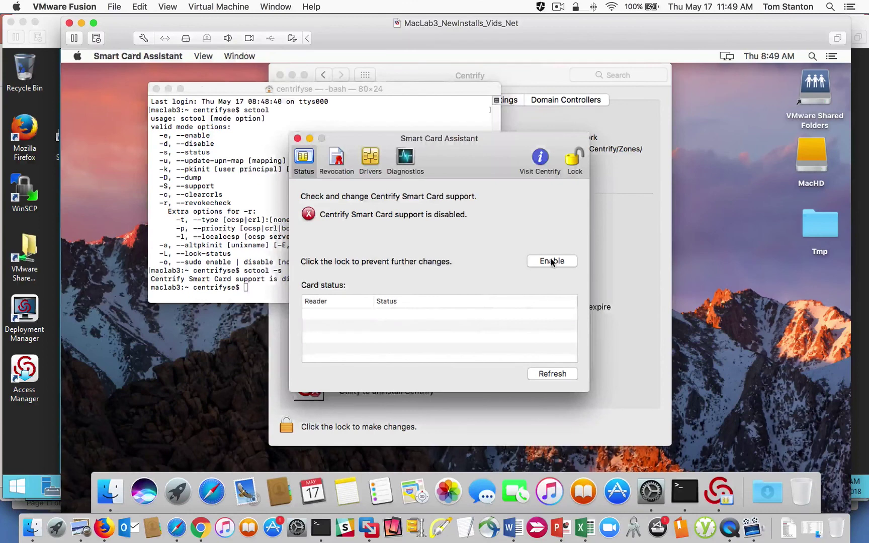
{"action": "left_click", "coordinate": [261, 218]}
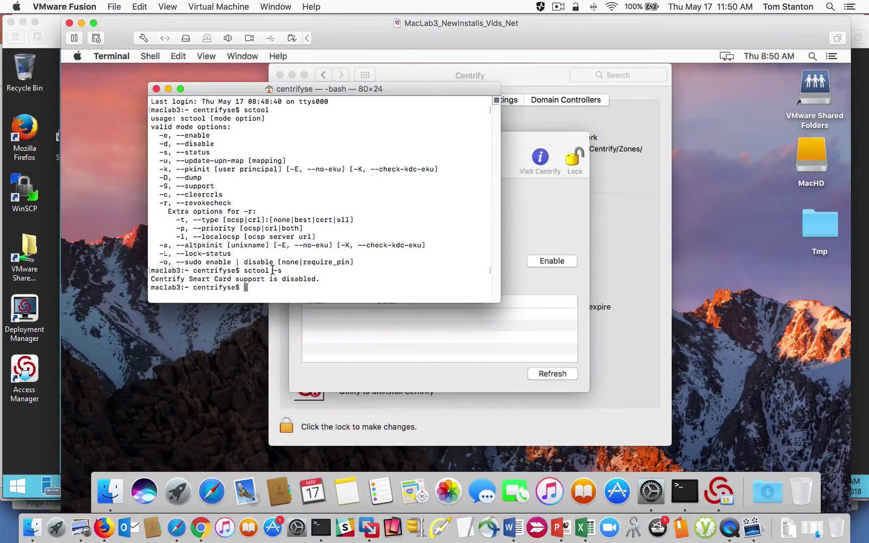
Step: Become root with sudo su, run sctool -e to enable smart card support, and close the assistant
{"action": "type", "text": "sudo su"}
{"action": "key", "text": "Return"}
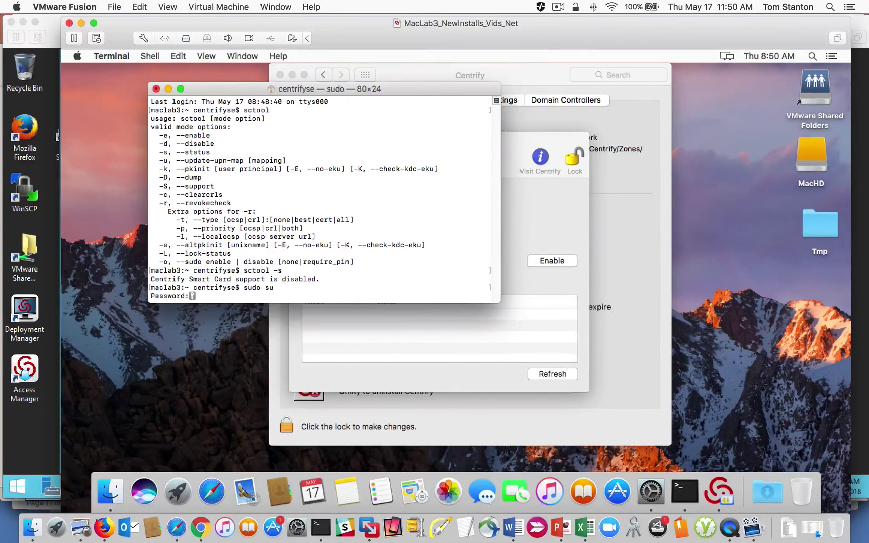
{"action": "key", "text": "Return"}
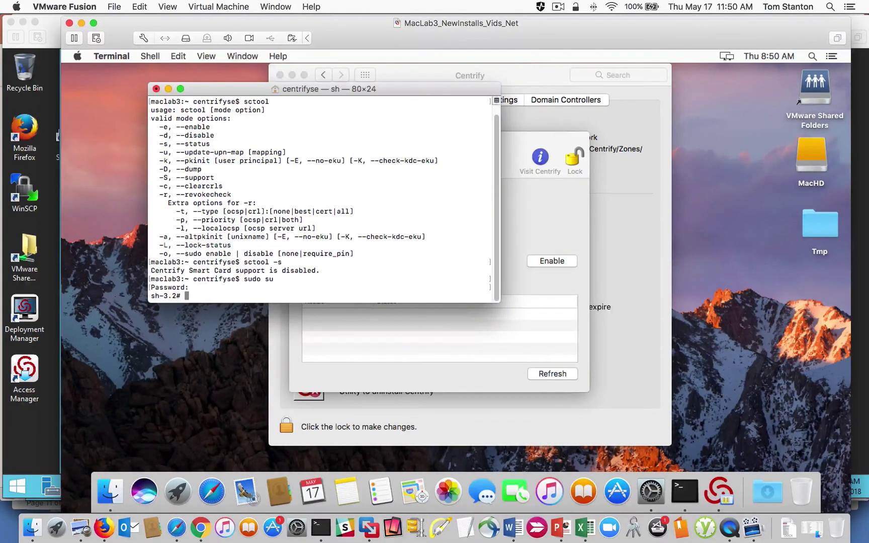
{"action": "type", "text": "sctool -e"}
{"action": "key", "text": "Return"}
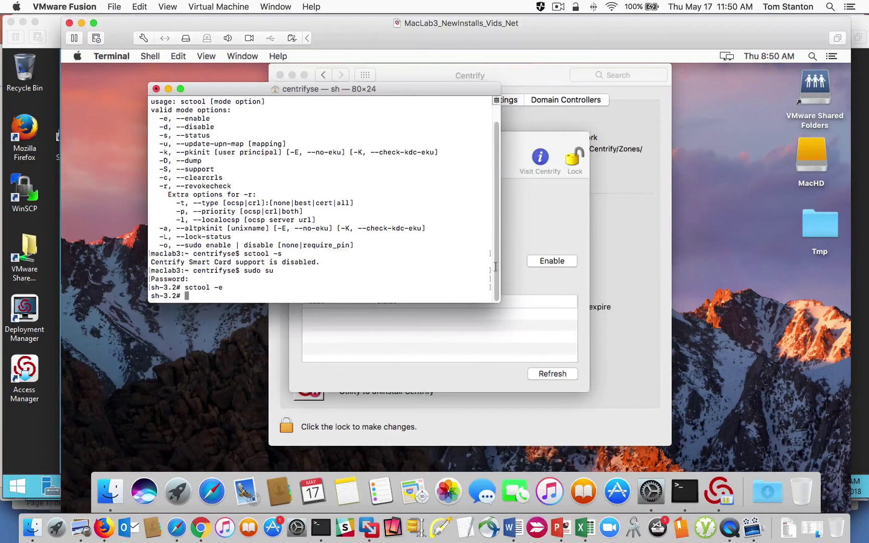
{"action": "left_click", "coordinate": [532, 230]}
{"action": "left_click", "coordinate": [297, 139]}
Step: Recheck the Smart Card Assistant status, now enabled, close it, and bring Terminal forward
{"action": "left_click", "coordinate": [317, 282]}
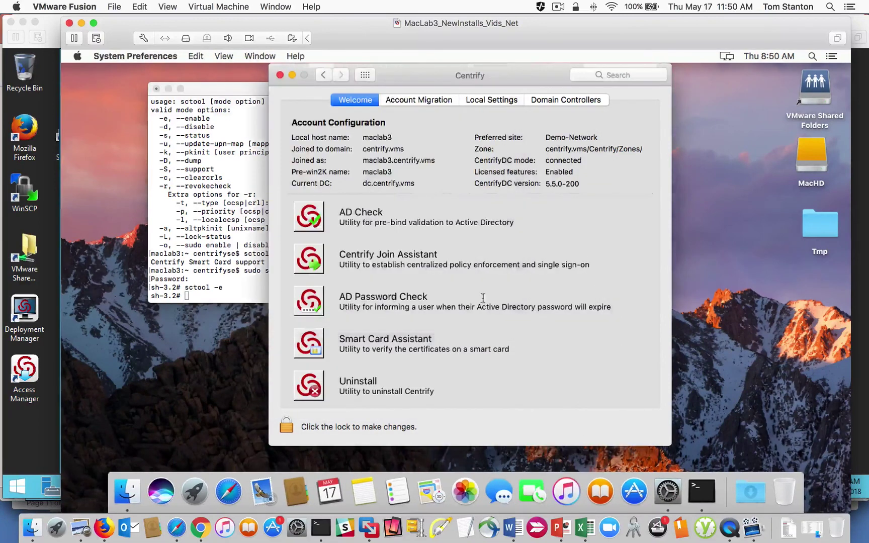
{"action": "left_click", "coordinate": [321, 347]}
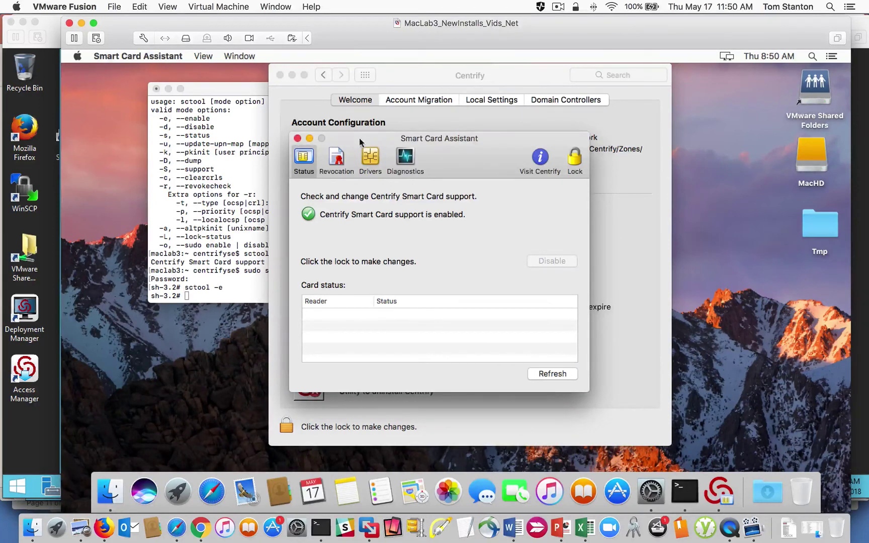
{"action": "left_click_drag", "start_coordinate": [357, 140], "coordinate": [425, 142]}
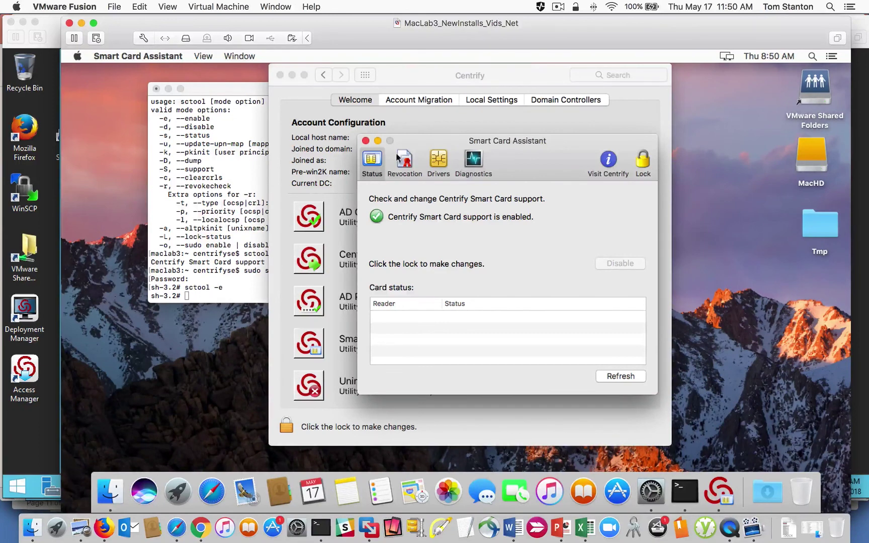
{"action": "left_click", "coordinate": [366, 141]}
{"action": "left_click", "coordinate": [224, 203]}
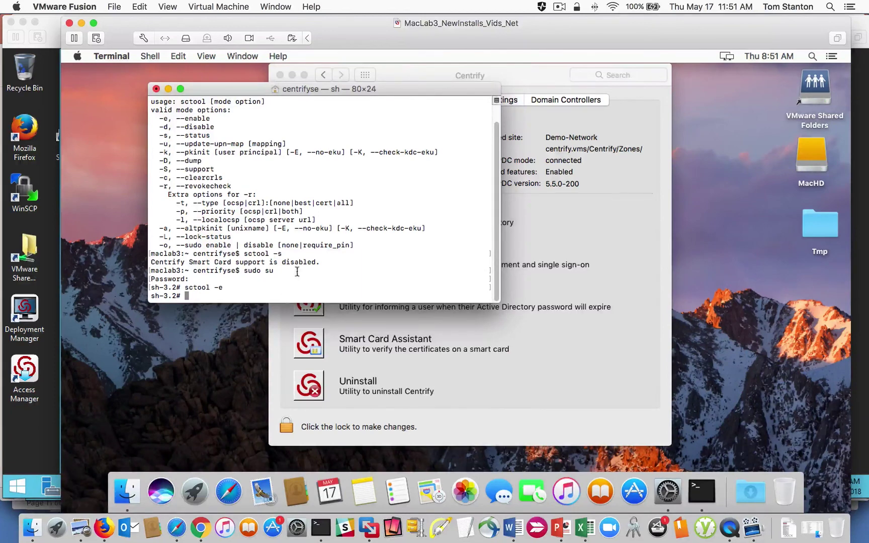
Step: Terminate Terminal's running root shell window and close the Centrify preferences window
{"action": "left_click", "coordinate": [155, 89]}
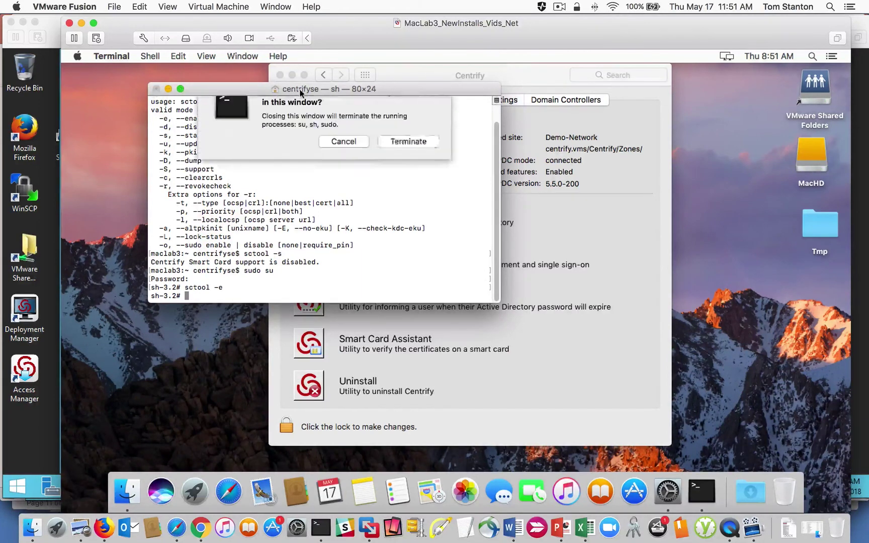
{"action": "left_click", "coordinate": [401, 161]}
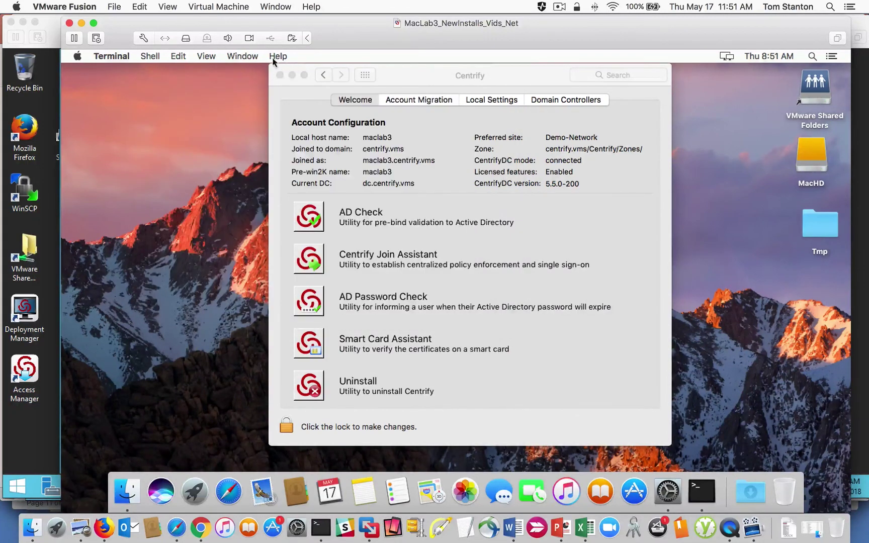
{"action": "left_click", "coordinate": [281, 75]}
Step: Open a Finder window, moving it up-left and enlarging it
{"action": "left_click", "coordinate": [126, 492]}
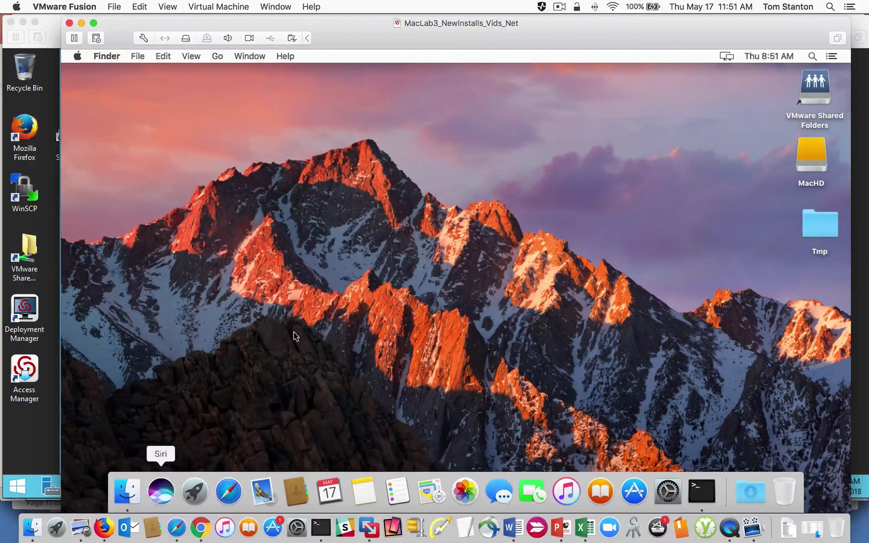
{"action": "left_click_drag", "start_coordinate": [319, 130], "coordinate": [240, 99]}
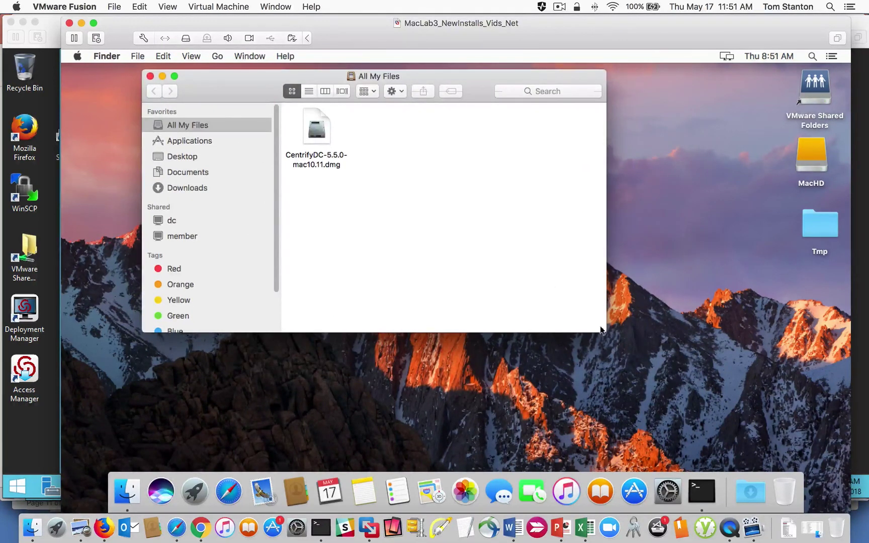
{"action": "left_click_drag", "start_coordinate": [597, 330], "coordinate": [798, 450]}
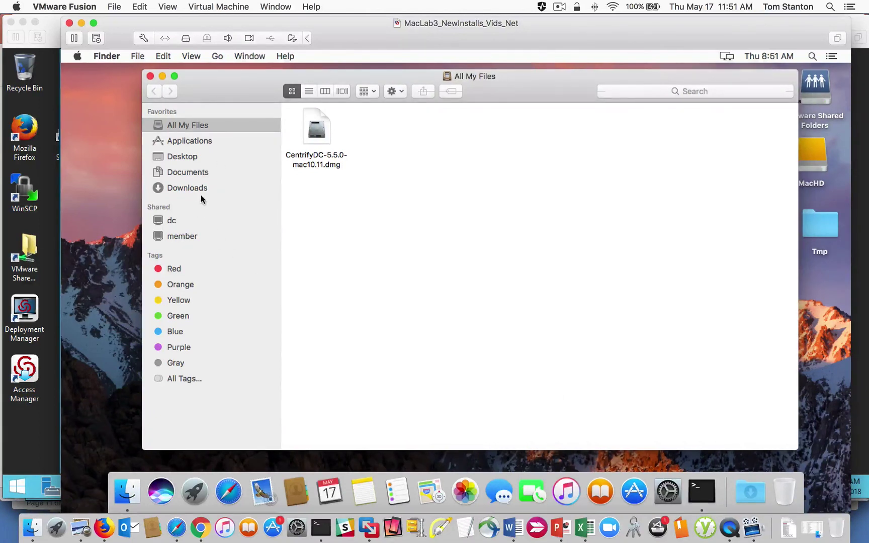
Step: Set Finder preferences to show hard disks, servers, maclab3.centrify.vms and external disks
{"action": "left_click", "coordinate": [190, 56]}
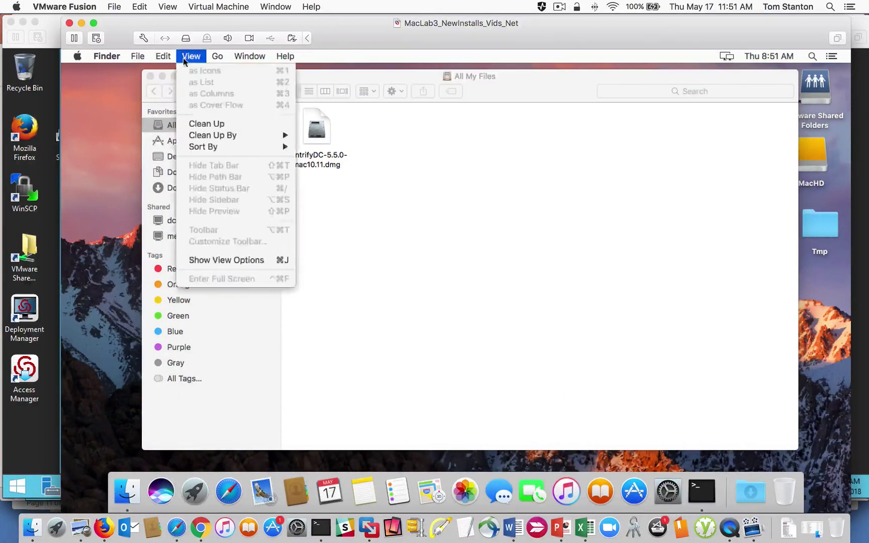
{"action": "mouse_move", "coordinate": [113, 58]}
{"action": "left_click", "coordinate": [127, 89]}
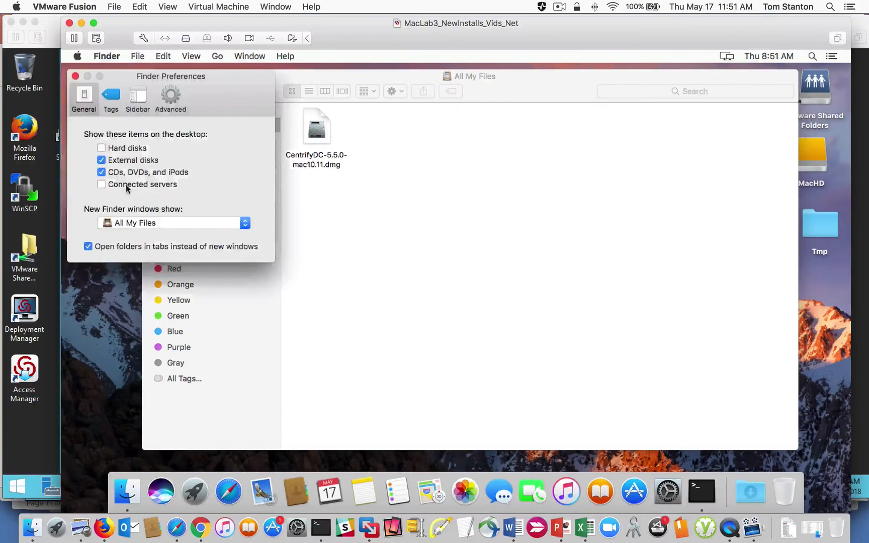
{"action": "left_click", "coordinate": [102, 148]}
{"action": "left_click", "coordinate": [101, 184]}
{"action": "left_click", "coordinate": [142, 98]}
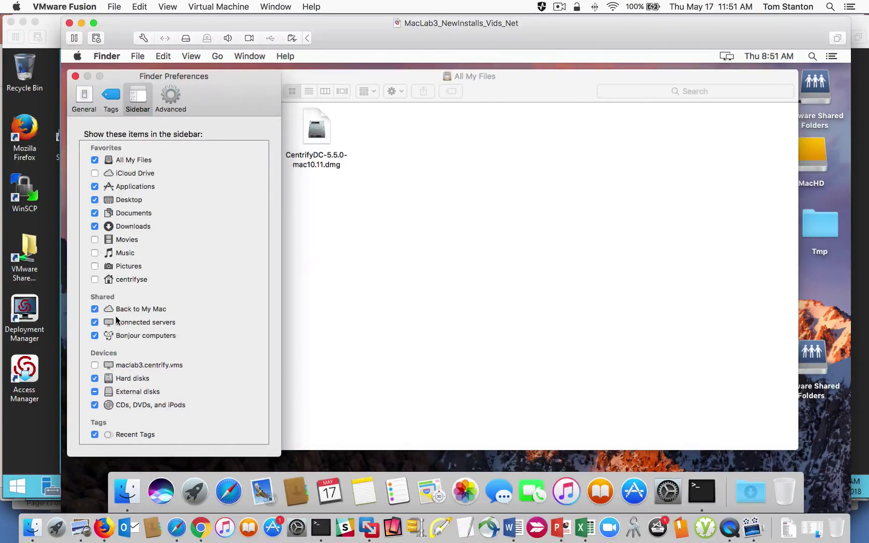
{"action": "left_click", "coordinate": [95, 365]}
{"action": "left_click", "coordinate": [95, 391]}
{"action": "left_click", "coordinate": [75, 76]}
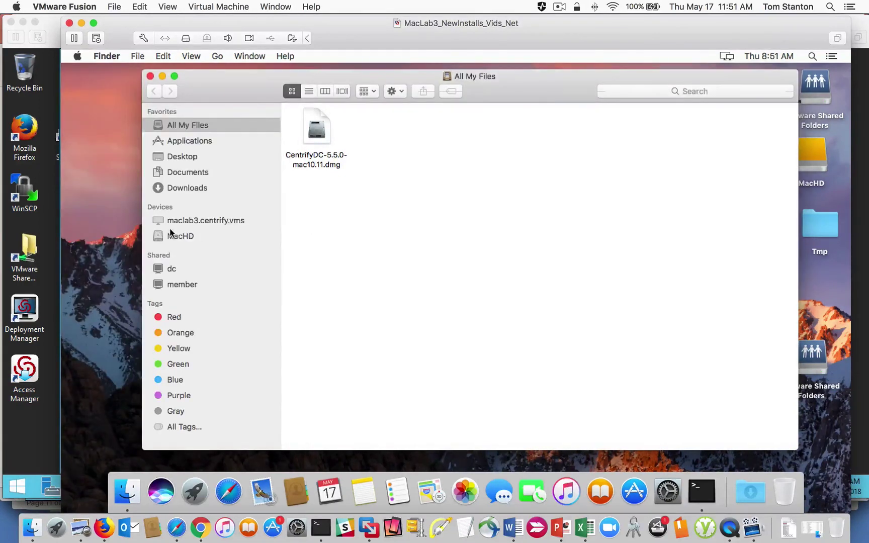
Step: In MacHD's Library list view, expand Application Support > Centrify and launch MacDiagnosticTool
{"action": "left_click", "coordinate": [198, 235]}
{"action": "double_click", "coordinate": [448, 130]}
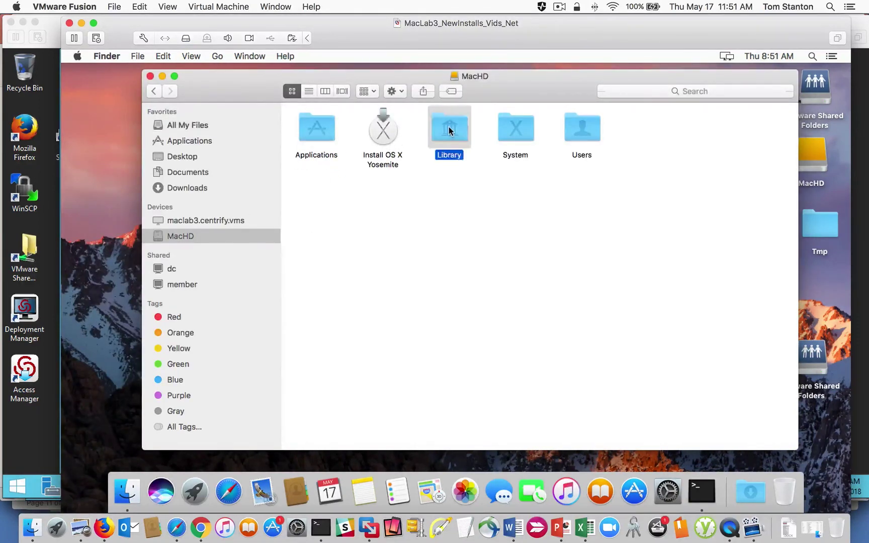
{"action": "key", "text": "super+2"}
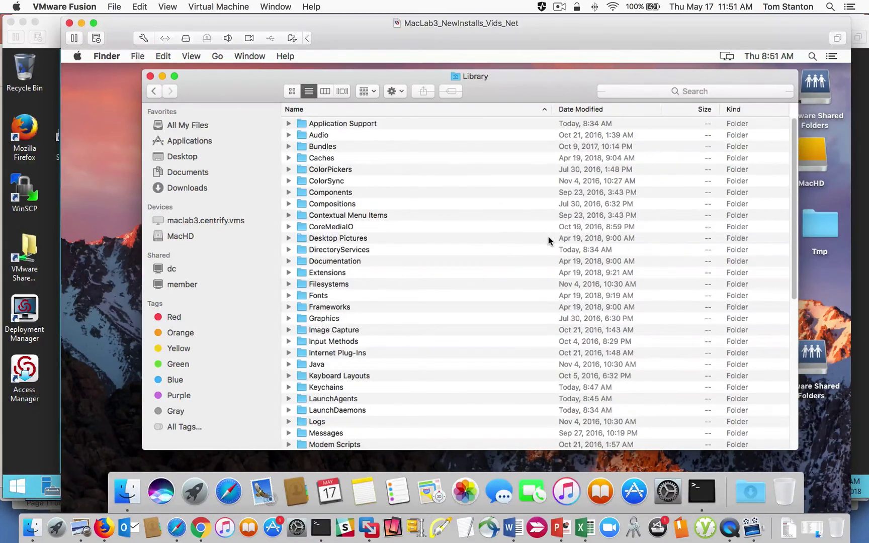
{"action": "left_click", "coordinate": [289, 123]}
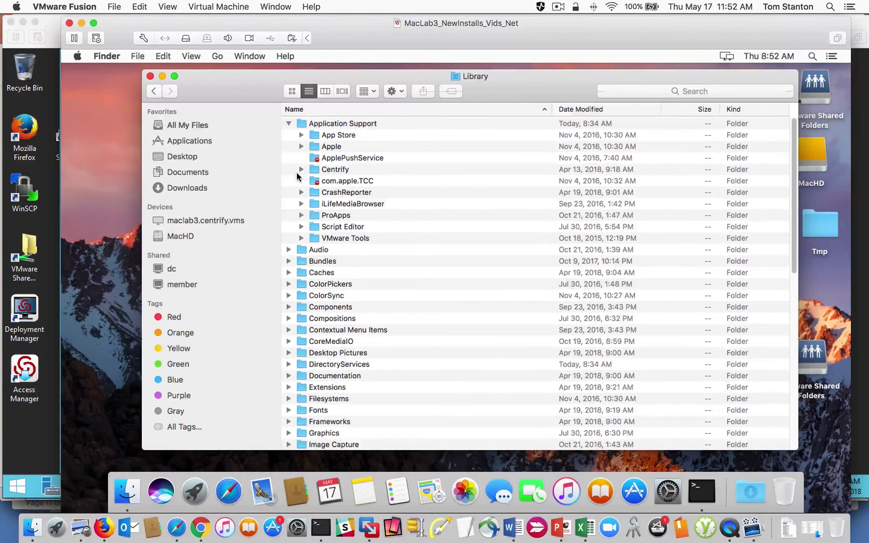
{"action": "left_click", "coordinate": [302, 170]}
{"action": "left_click", "coordinate": [365, 182]}
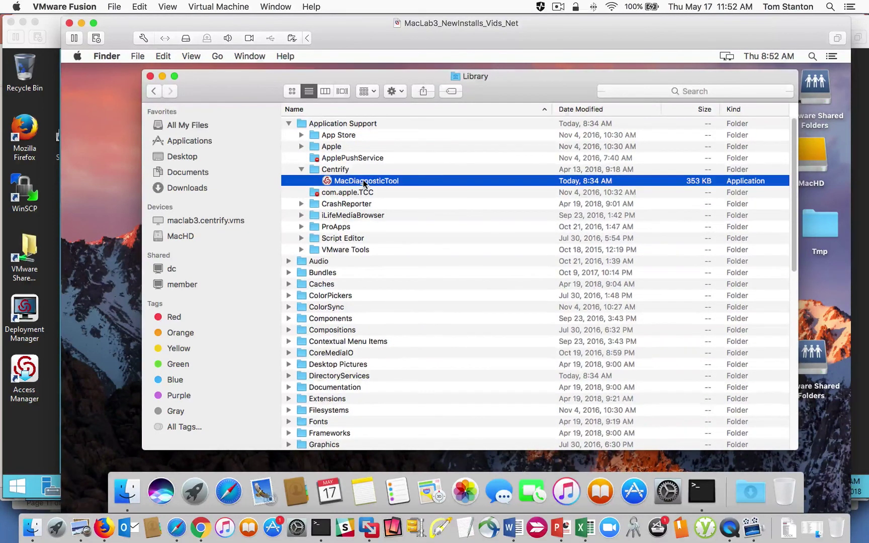
{"action": "double_click", "coordinate": [365, 181]}
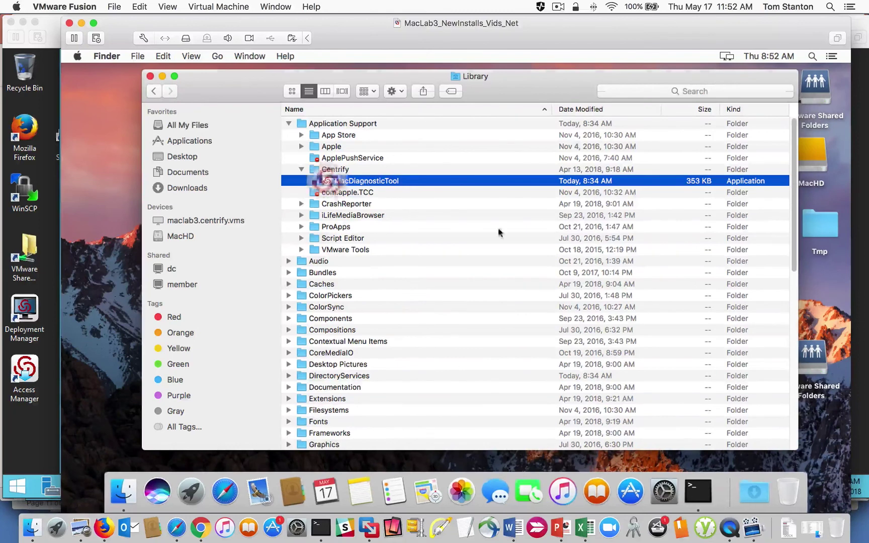
Step: Keep MacDiagnosticTool in the Dock and minimize the Finder Library window
{"action": "right_click", "coordinate": [709, 500]}
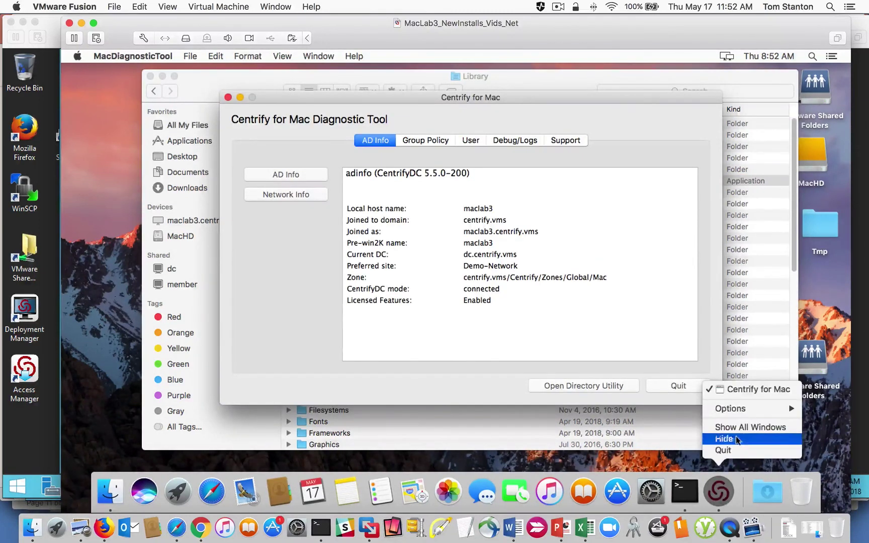
{"action": "mouse_move", "coordinate": [760, 408]}
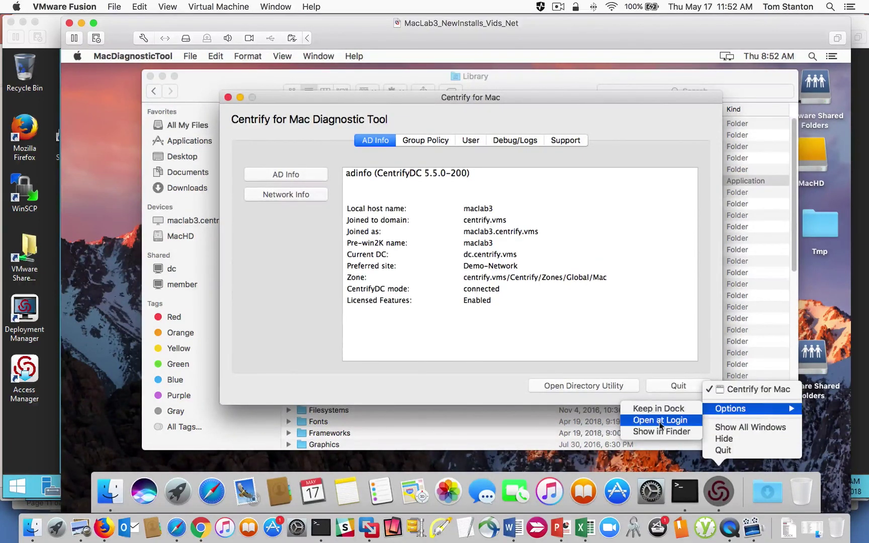
{"action": "left_click", "coordinate": [670, 410]}
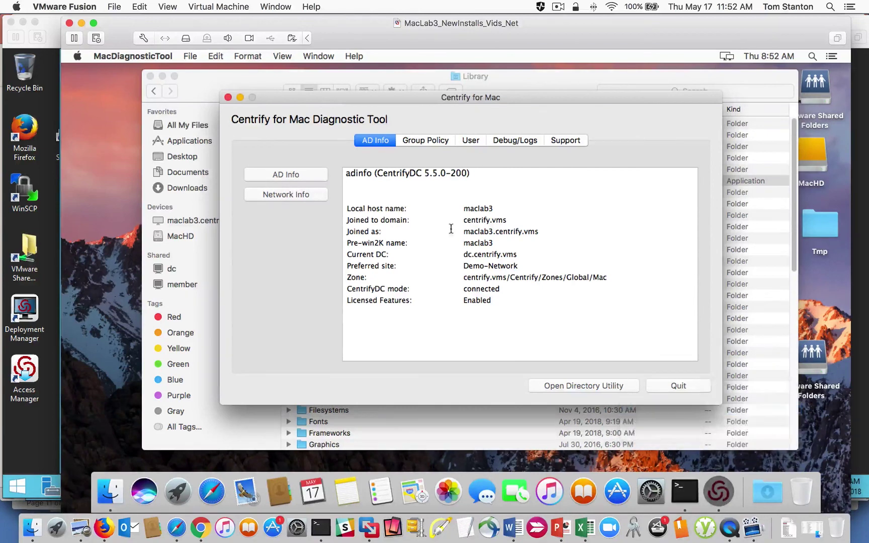
{"action": "left_click_drag", "start_coordinate": [347, 95], "coordinate": [485, 108]}
{"action": "left_click_drag", "start_coordinate": [269, 73], "coordinate": [269, 66]}
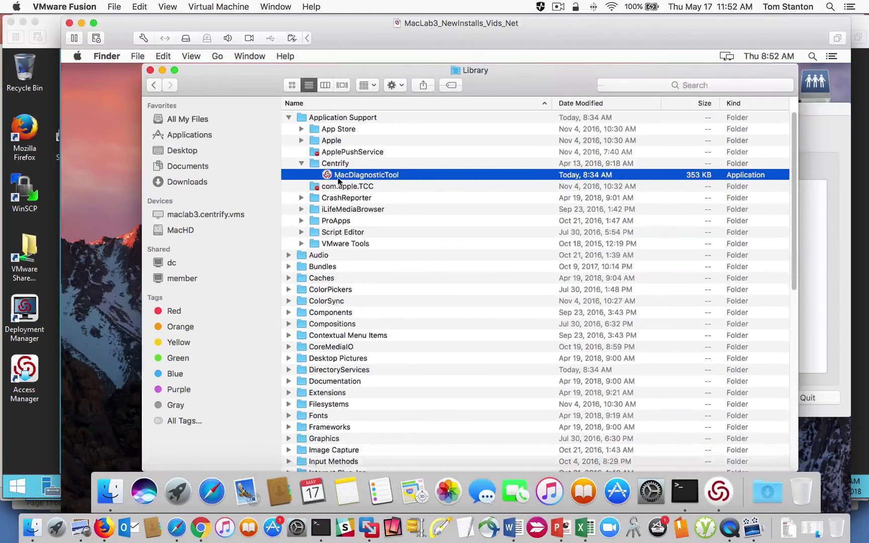
{"action": "right_click", "coordinate": [345, 177]}
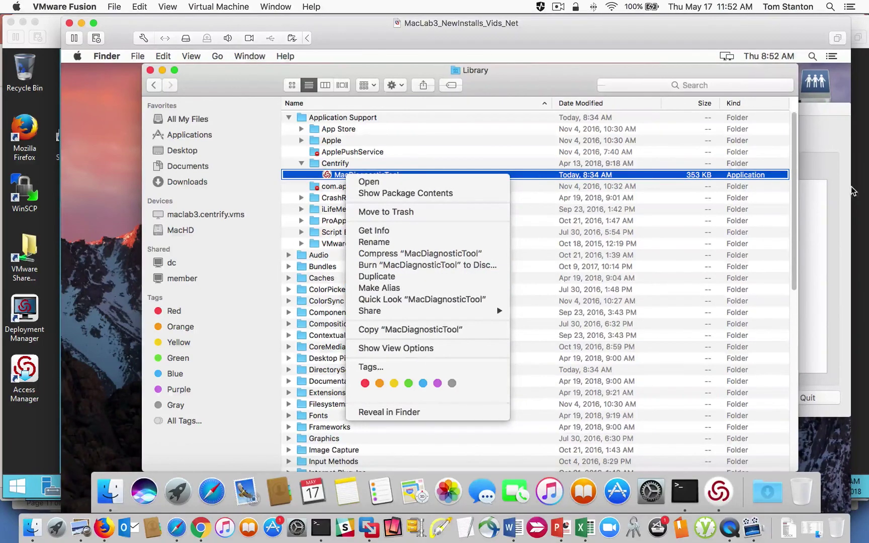
{"action": "left_click", "coordinate": [290, 77]}
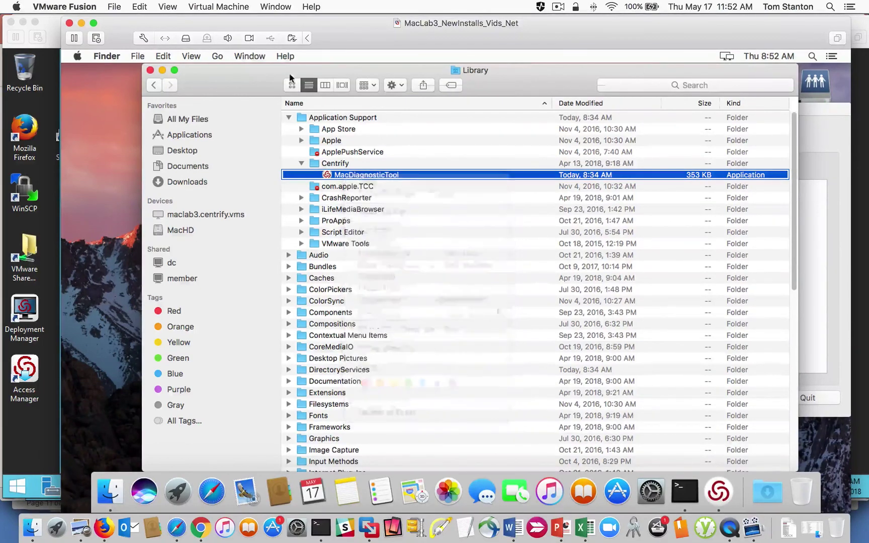
{"action": "left_click", "coordinate": [163, 70]}
{"action": "left_click_drag", "start_coordinate": [516, 109], "coordinate": [337, 82]}
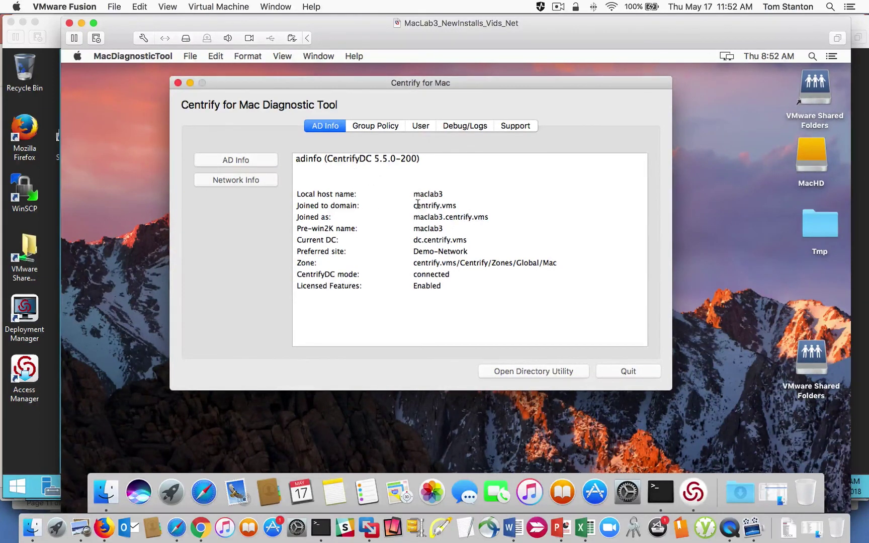
Step: Review the Network Info, Group Policy, User and Debug/Logs tabs of MacDiagnosticTool
{"action": "left_click", "coordinate": [243, 186]}
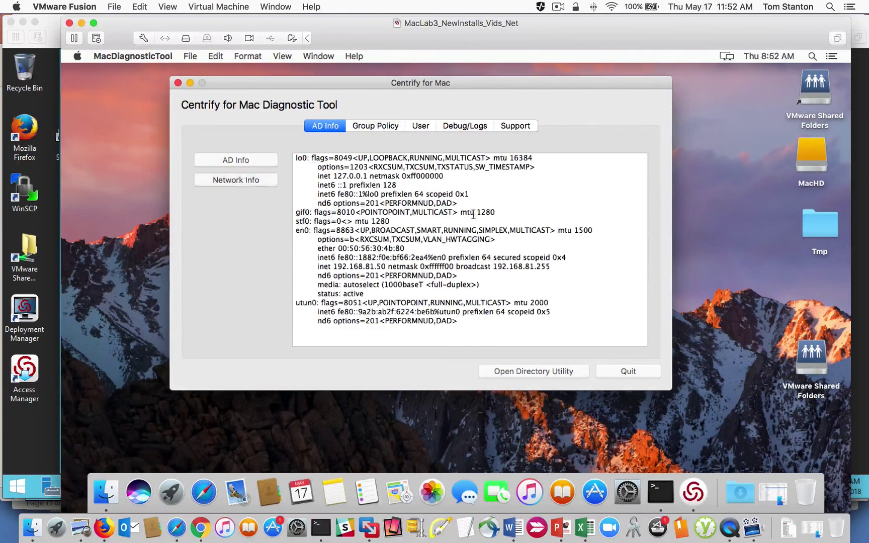
{"action": "left_click", "coordinate": [391, 127]}
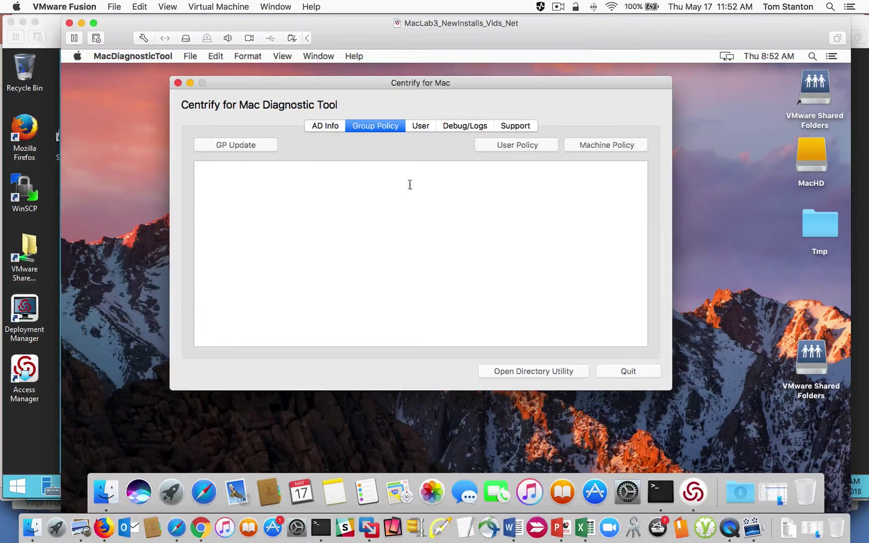
{"action": "left_click", "coordinate": [421, 125]}
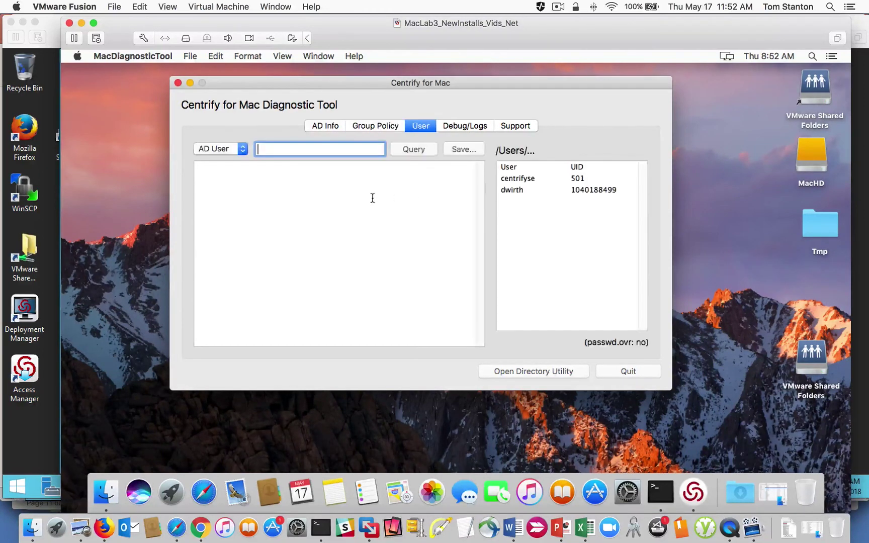
{"action": "left_click", "coordinate": [600, 190]}
{"action": "left_click", "coordinate": [458, 126]}
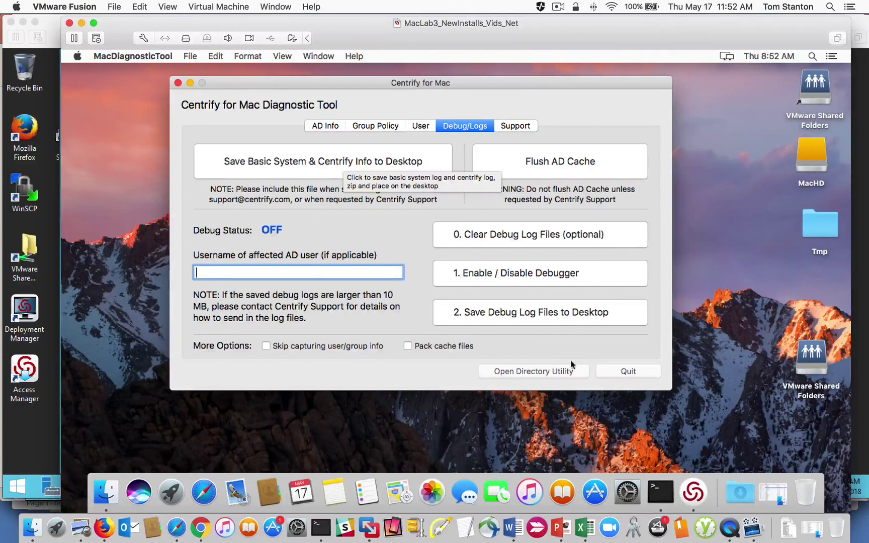
Step: Run adinfo and adinfo --help in Terminal, scroll up, then return to the diagnostic tool
{"action": "left_click", "coordinate": [661, 492]}
{"action": "type", "text": "adinfo"}
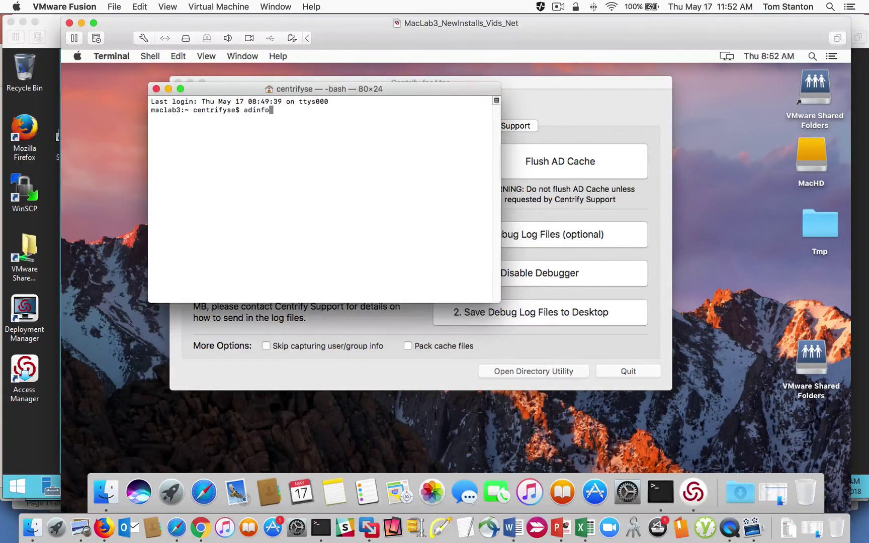
{"action": "key", "text": "Return"}
{"action": "type", "text": "adinfo "}
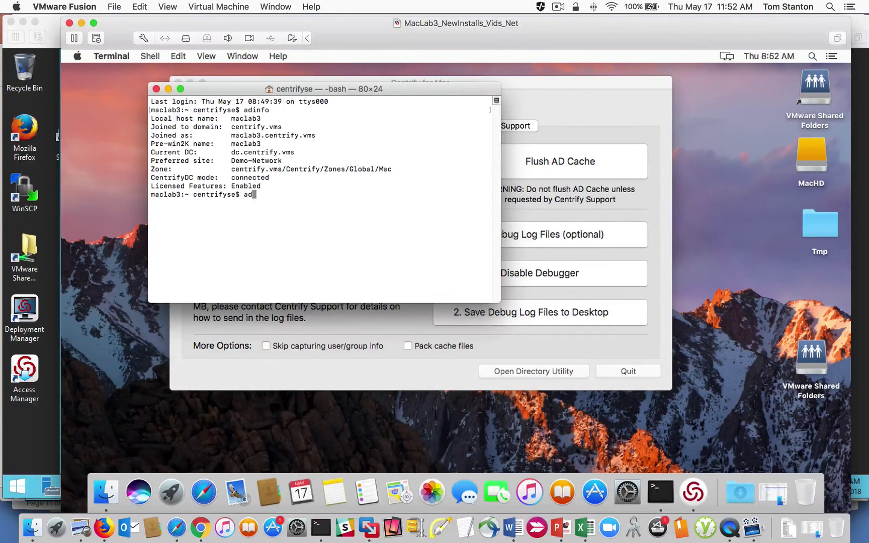
{"action": "type", "text": "--help"}
{"action": "key", "text": "Return"}
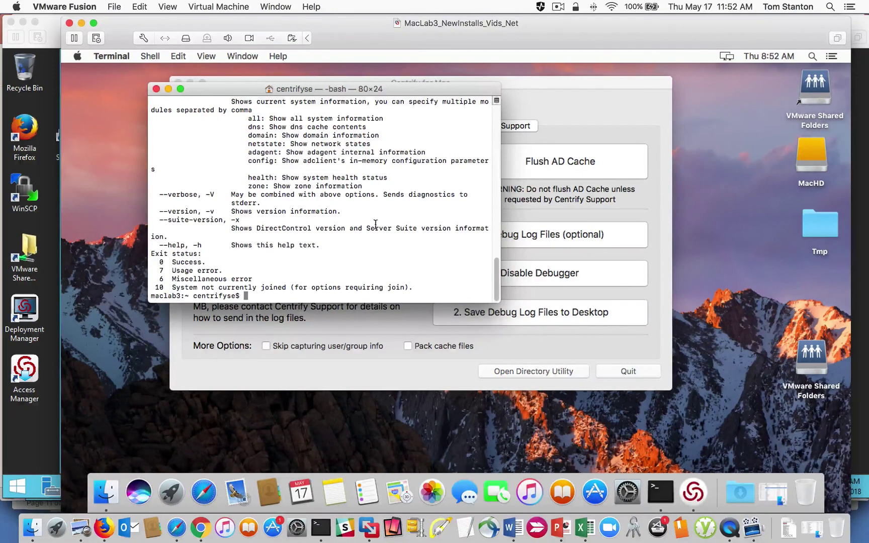
{"action": "scroll", "coordinate": [497, 256], "scroll_direction": "up", "scroll_amount": 2}
{"action": "left_click_drag", "start_coordinate": [495, 205], "coordinate": [496, 166]}
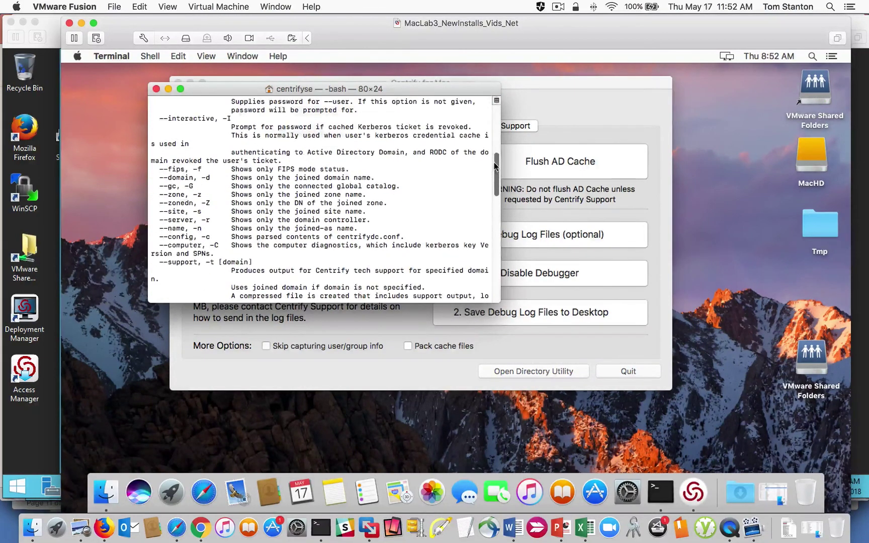
{"action": "left_click", "coordinate": [545, 111]}
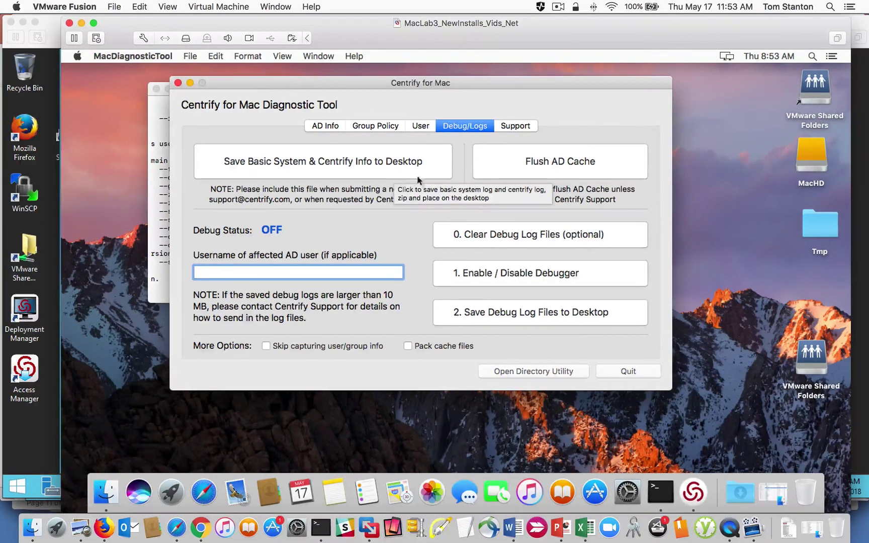
Step: Minimize the Library window and show MacDiagnosticTool's AD Info tab for maclab3 in centrify.vms
{"action": "left_click_drag", "start_coordinate": [251, 88], "coordinate": [329, 93]}
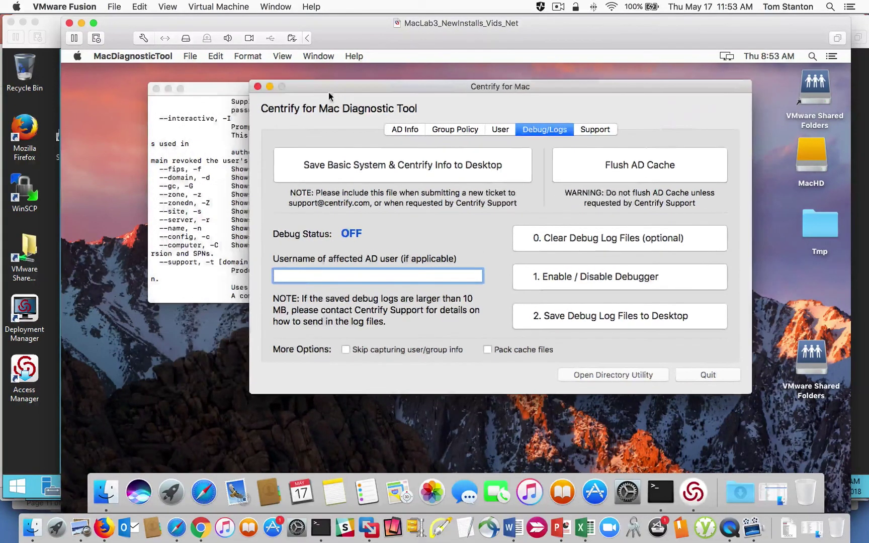
{"action": "left_click", "coordinate": [106, 490]}
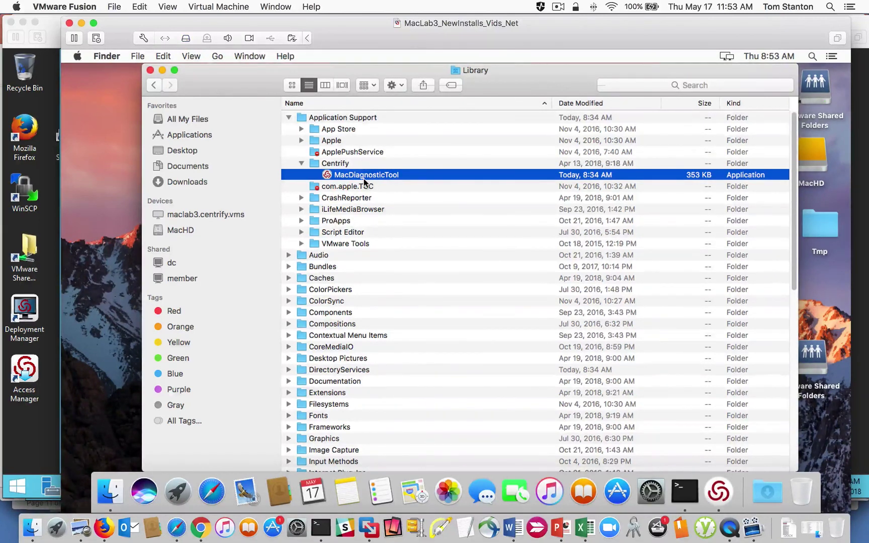
{"action": "left_click", "coordinate": [162, 70]}
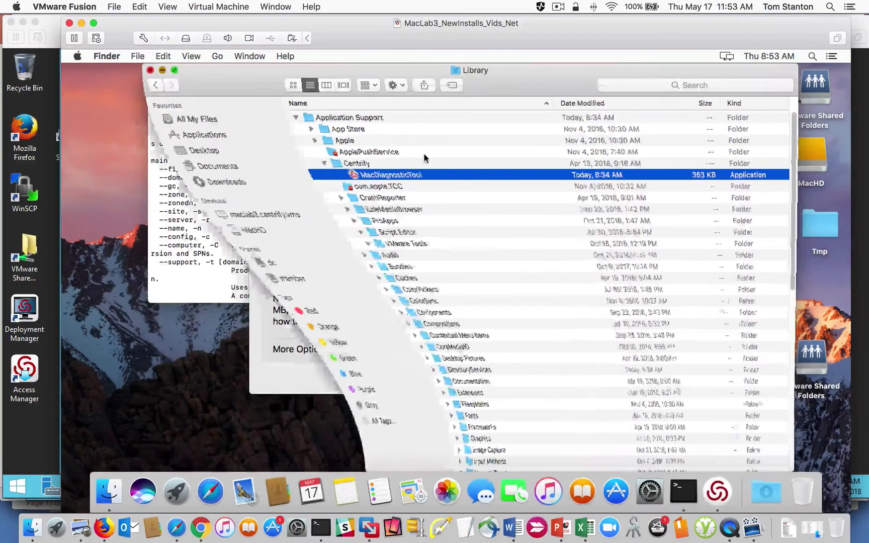
{"action": "left_click_drag", "start_coordinate": [388, 87], "coordinate": [336, 106]}
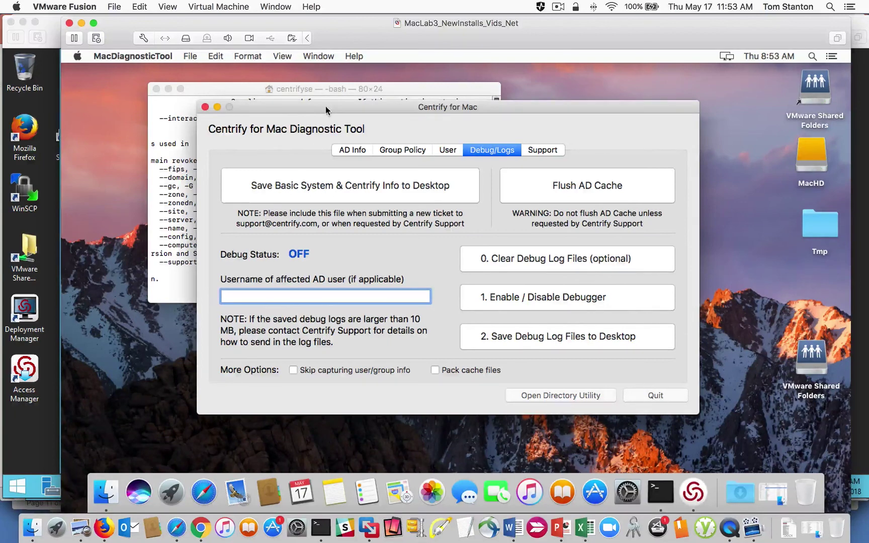
{"action": "left_click_drag", "start_coordinate": [346, 110], "coordinate": [338, 112]}
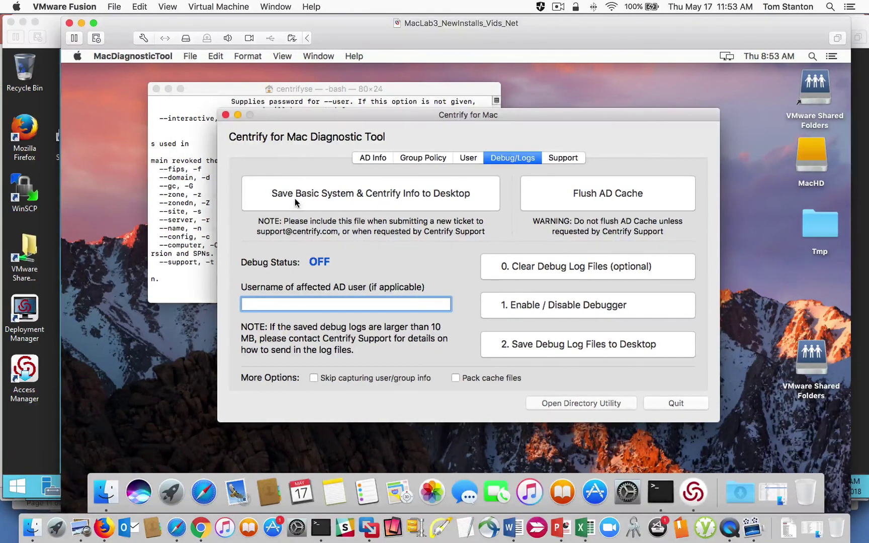
{"action": "left_click", "coordinate": [371, 159]}
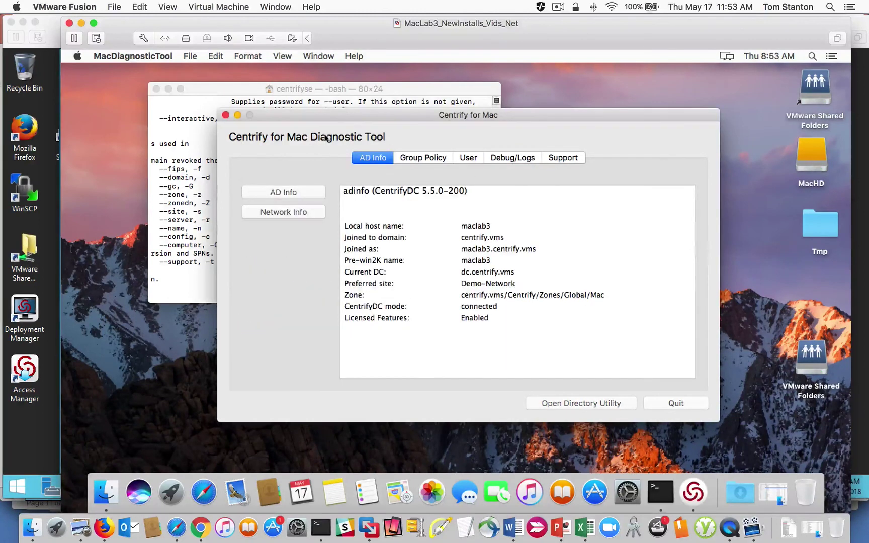
Step: Run sctool -s in Terminal, which now reports Centrify Smart Card support enabled
{"action": "left_click", "coordinate": [200, 194]}
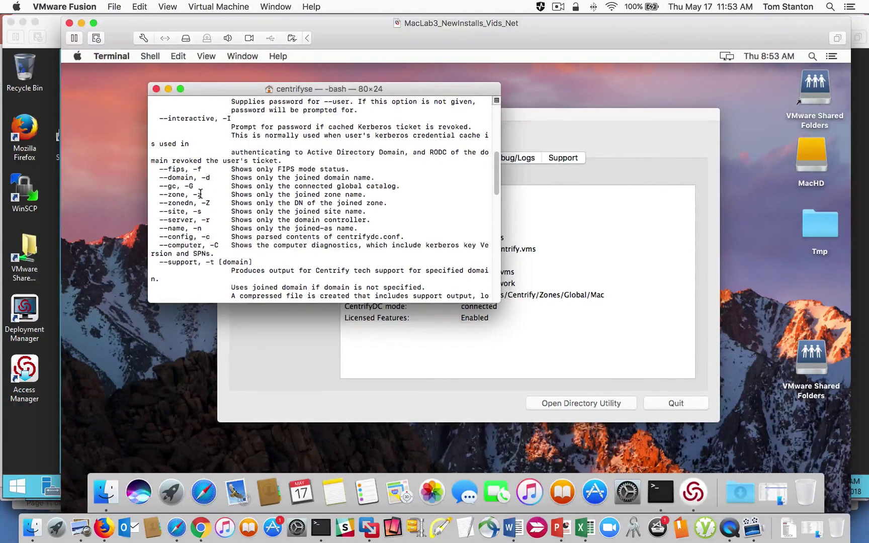
{"action": "key", "text": "Return"}
{"action": "type", "text": "sctoo"}
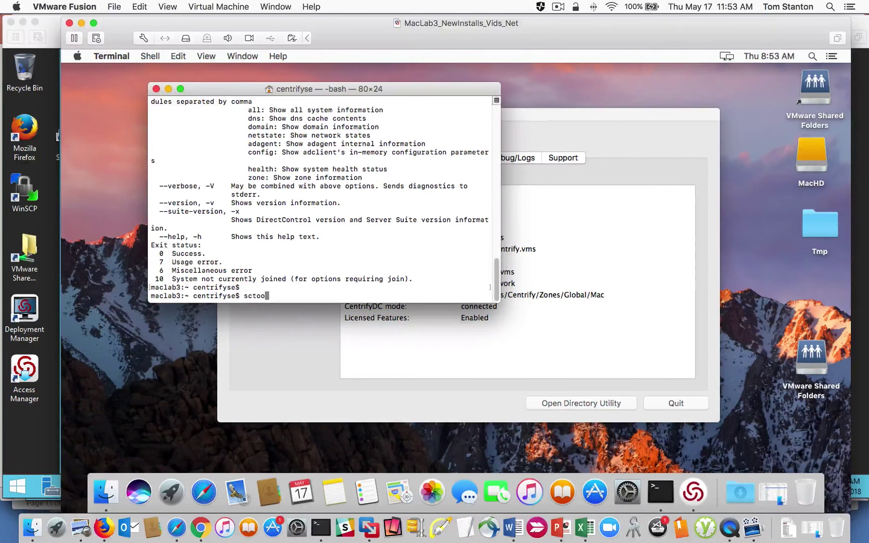
{"action": "type", "text": "l -s"}
{"action": "key", "text": "Return"}
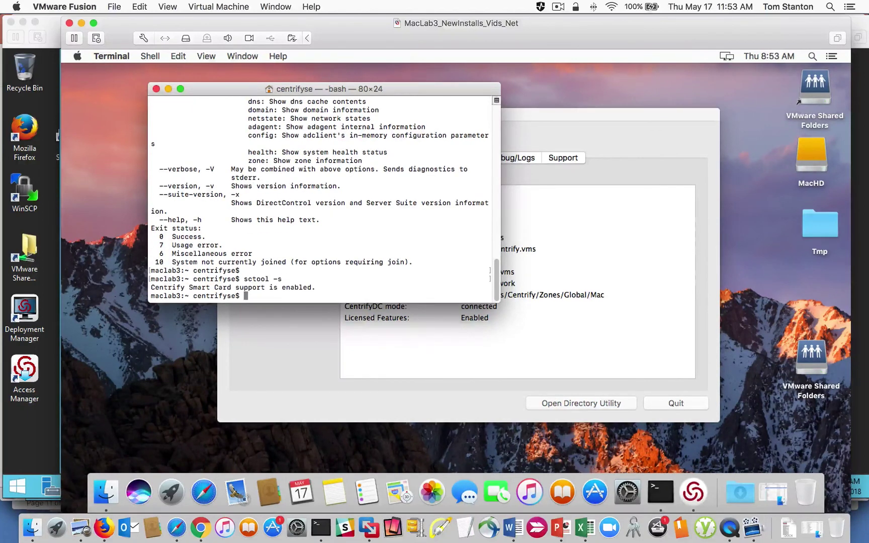